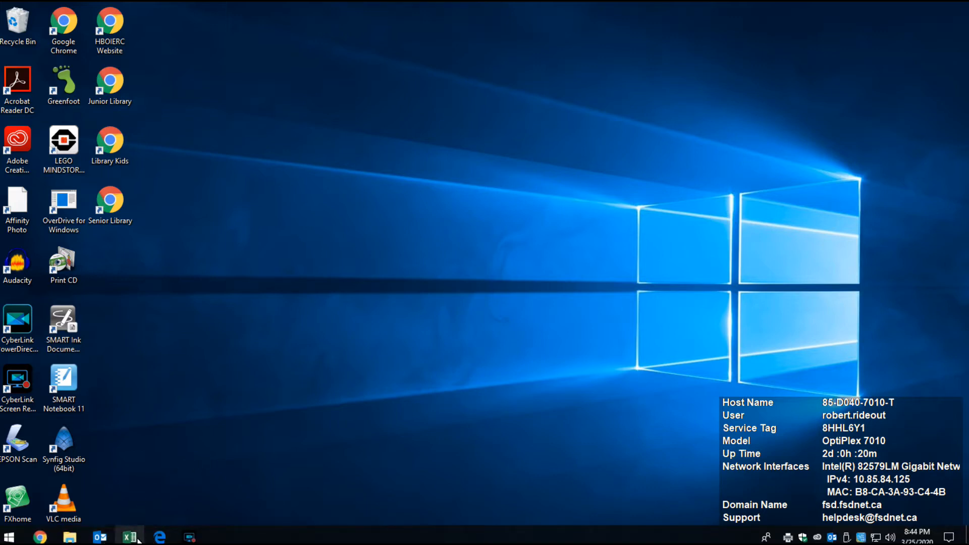
# Bring up Chrome, reload the Weebly editor, and view each author's role and last login under Settings > Editors.
pyautogui.click(40, 537)
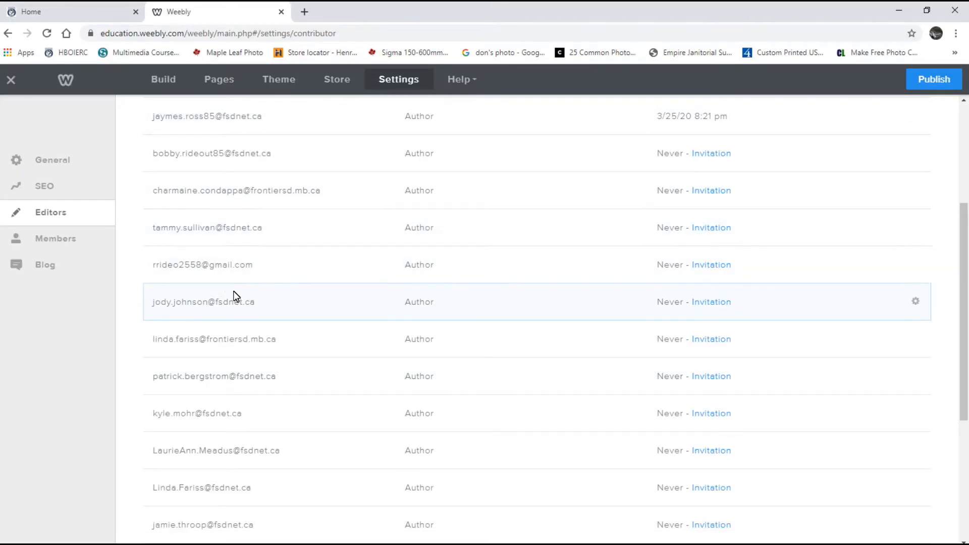
pyautogui.click(220, 79)
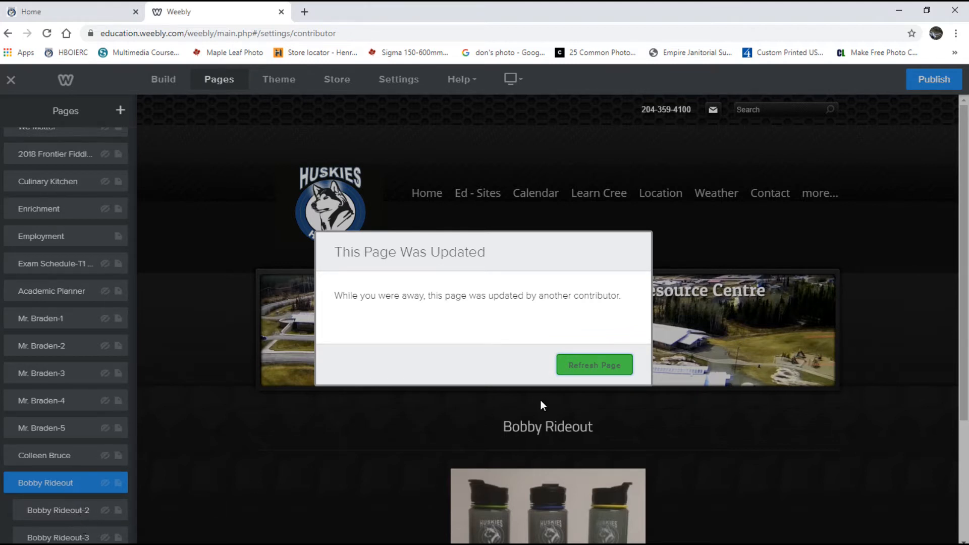
pyautogui.click(592, 366)
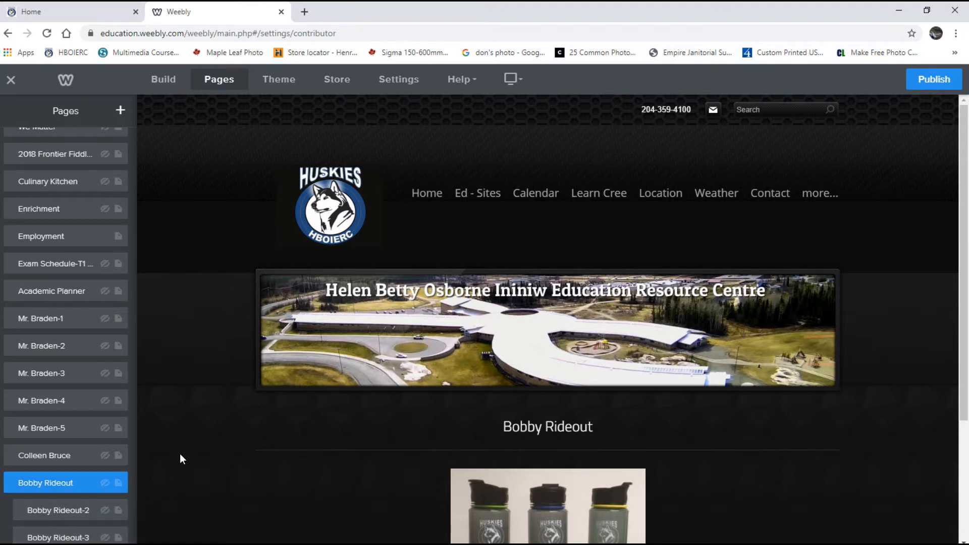
pyautogui.click(408, 80)
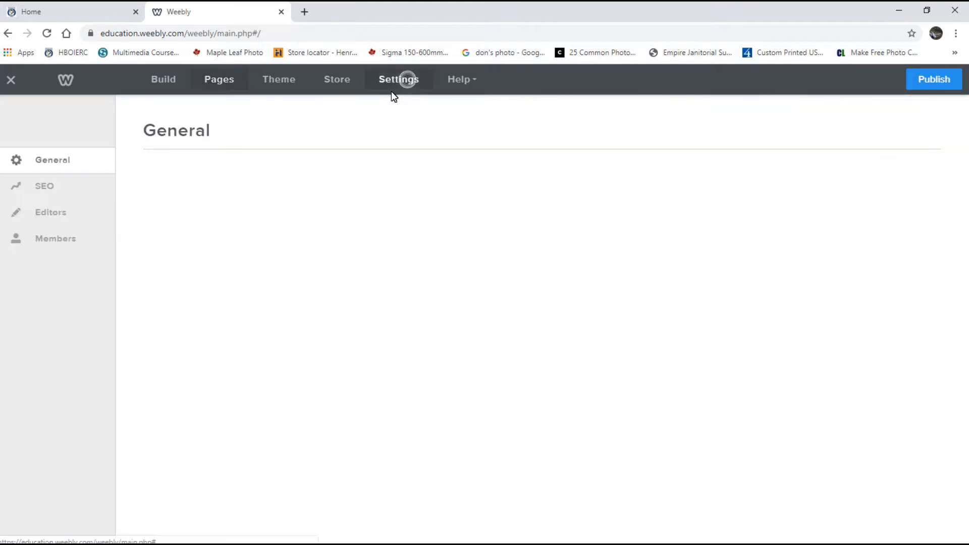
pyautogui.click(51, 212)
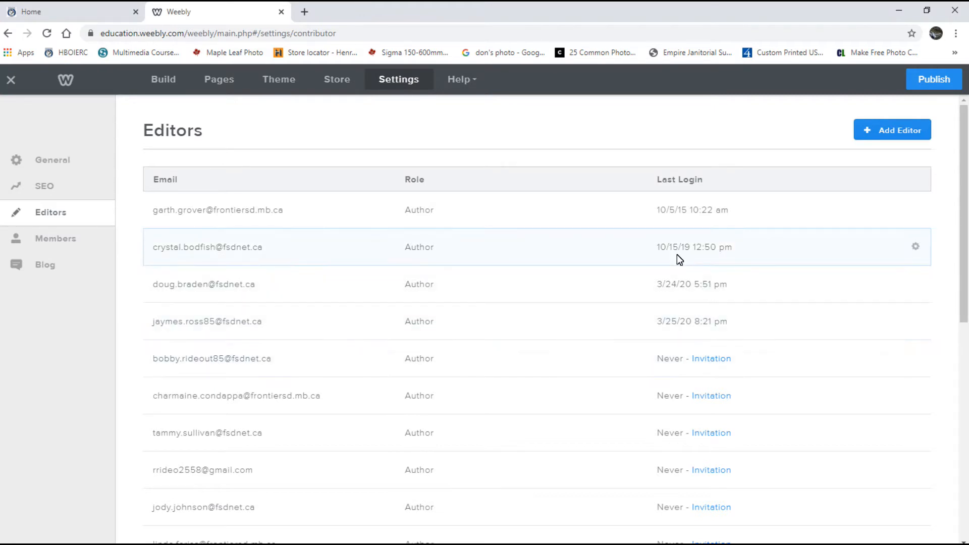
# In Outlook Web App, follow the Weebly invitation email's 'Click here to get started' link.
pyautogui.moveTo(129, 543)
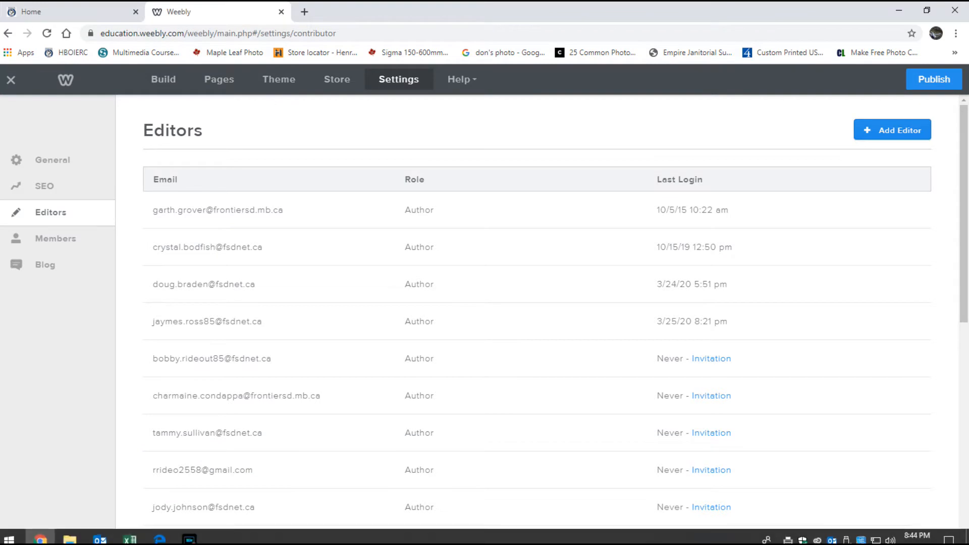
pyautogui.click(160, 538)
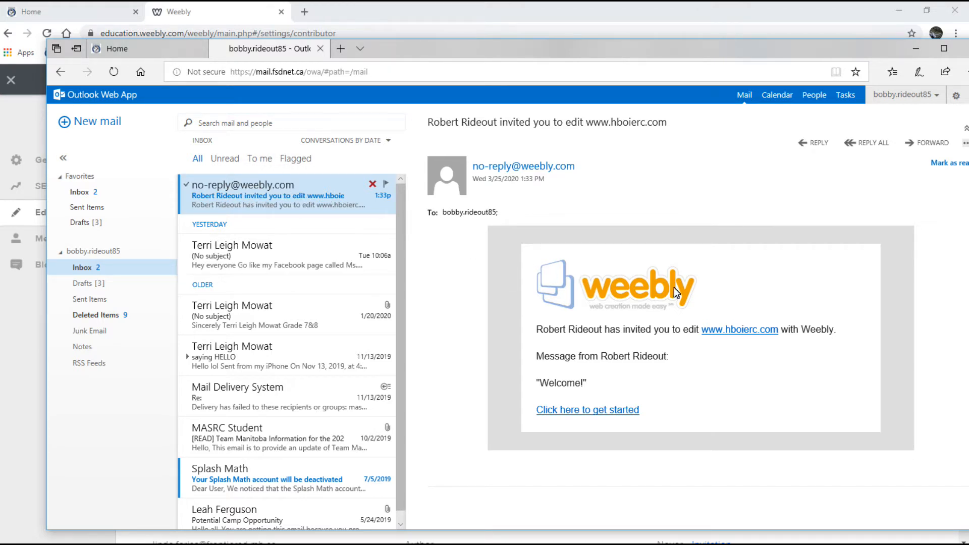
pyautogui.click(602, 410)
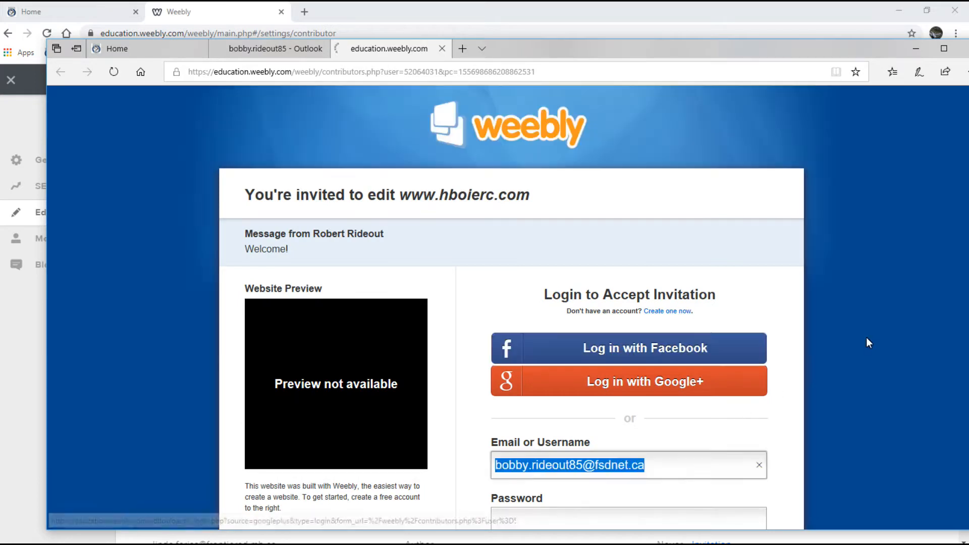
pyautogui.scroll(-1, 861, 293)
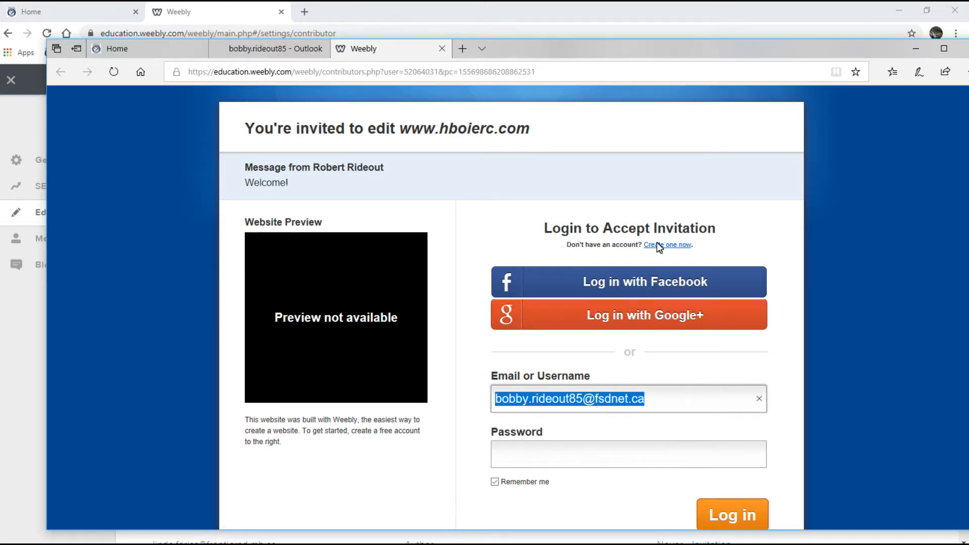
pyautogui.click(525, 461)
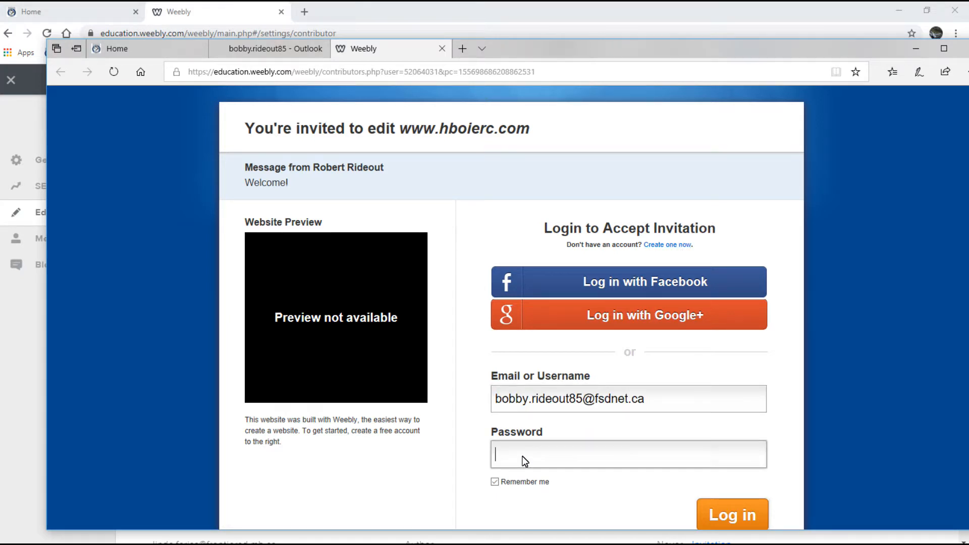
pyautogui.write('***********')
pyautogui.click(733, 518)
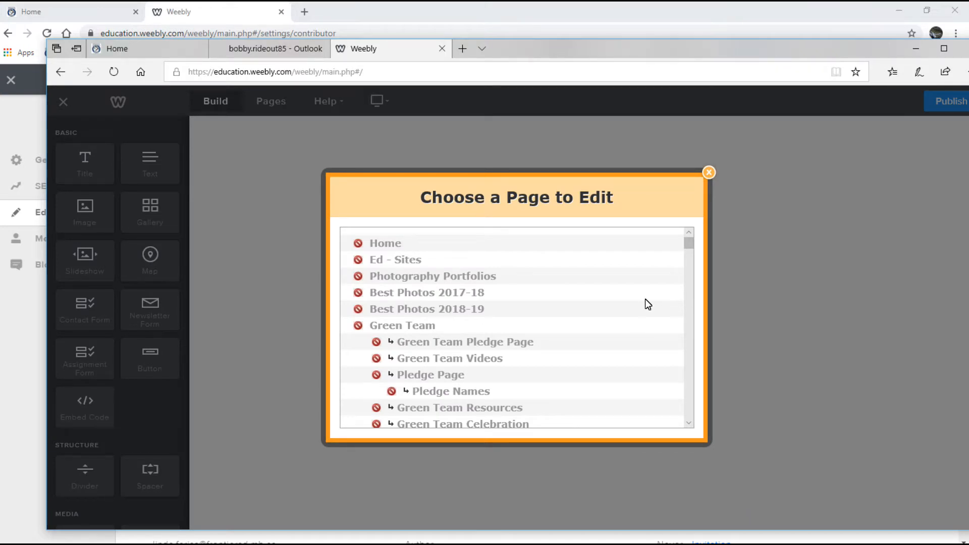
# Open the student's second subpage from the Choose a Page to Edit list.
pyautogui.scroll(-3, 645, 299)
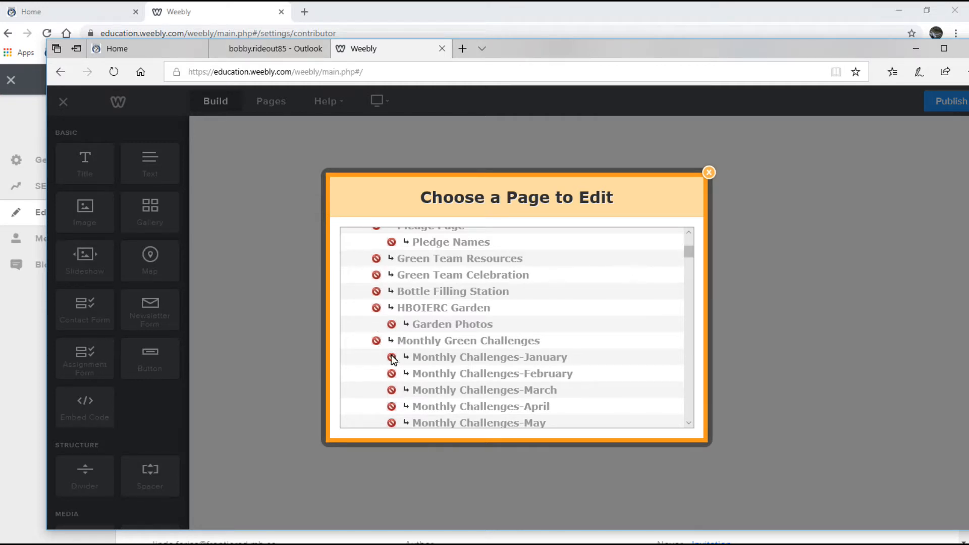
pyautogui.moveTo(689, 251); pyautogui.dragTo(699, 416)
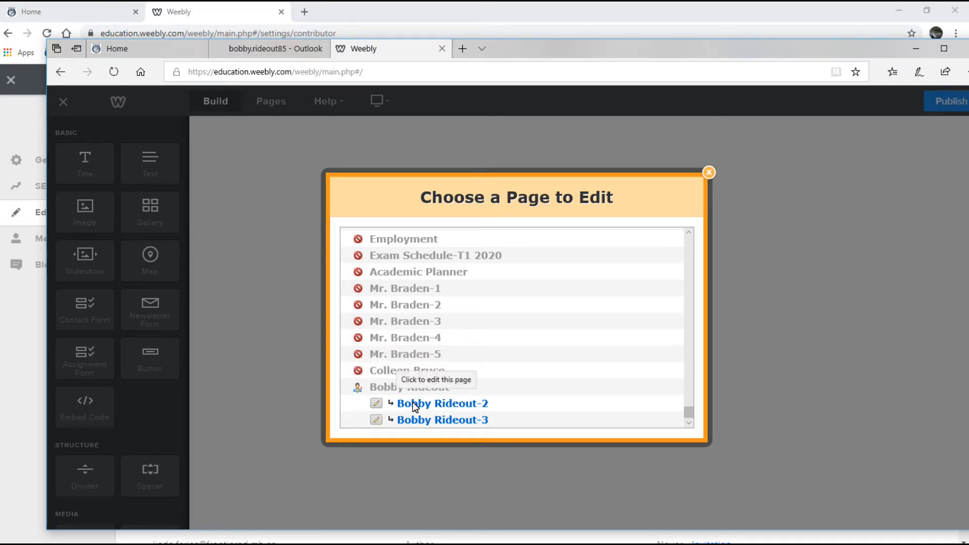
pyautogui.click(452, 403)
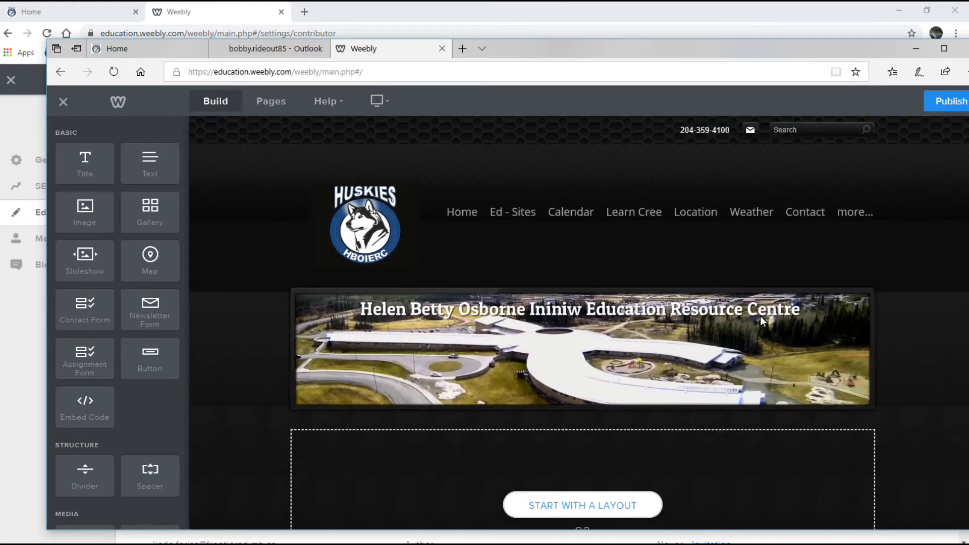
# Reopen the Pages chooser and close it again without switching pages.
pyautogui.scroll(-3, 761, 316)
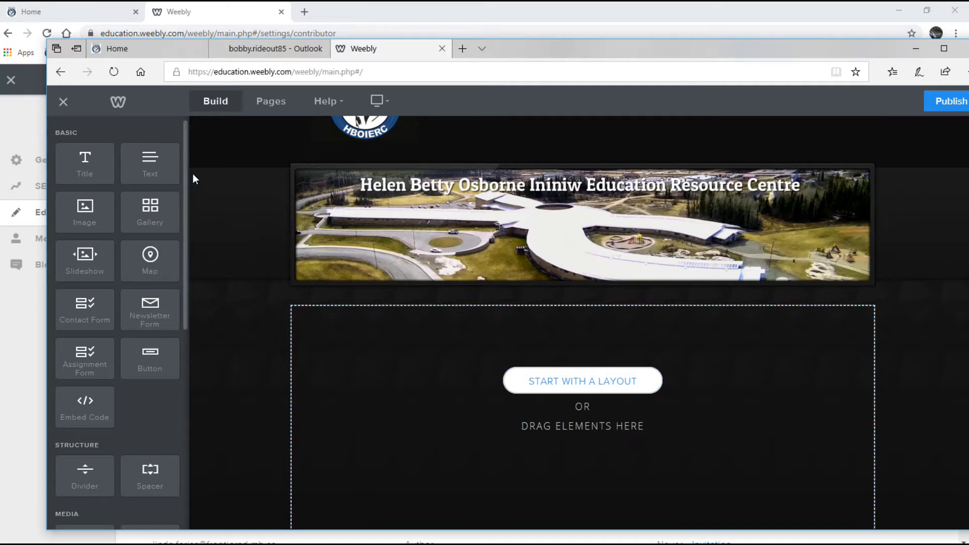
pyautogui.click(271, 101)
pyautogui.scroll(-7, 519, 366)
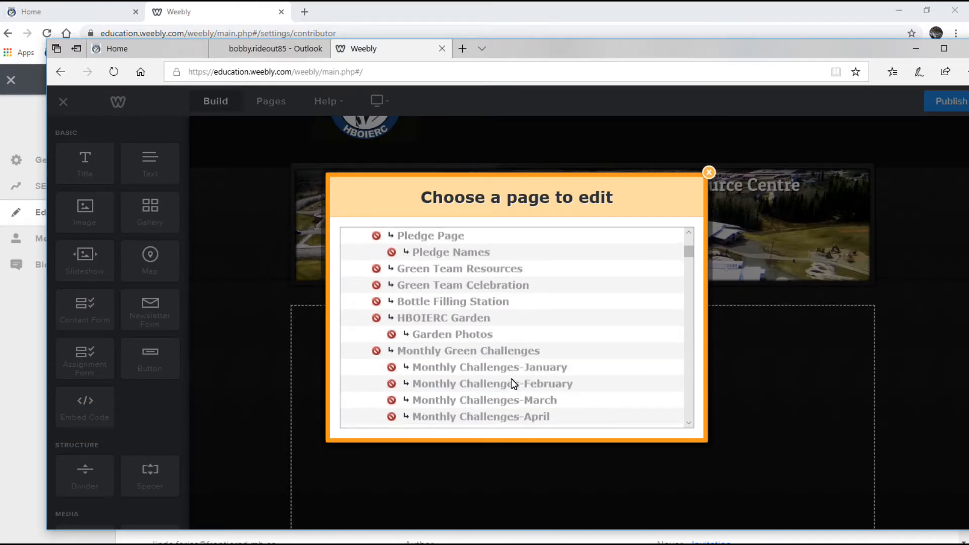
pyautogui.scroll(4, 509, 369)
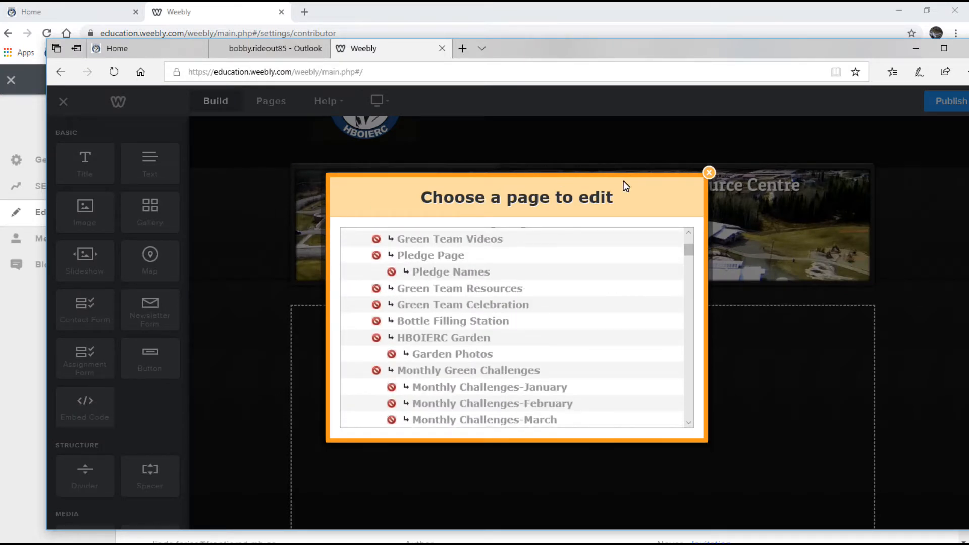
pyautogui.click(710, 172)
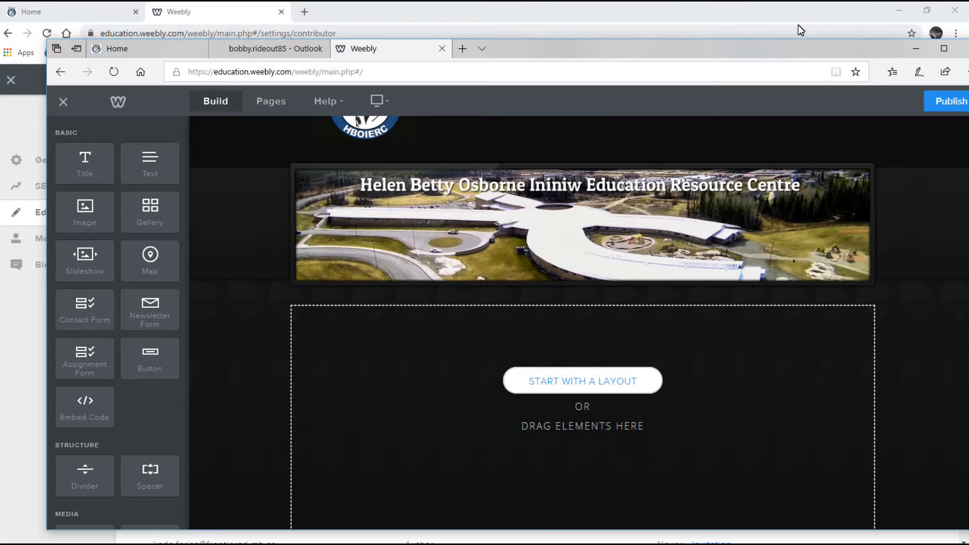
pyautogui.moveTo(703, 47); pyautogui.dragTo(691, 40)
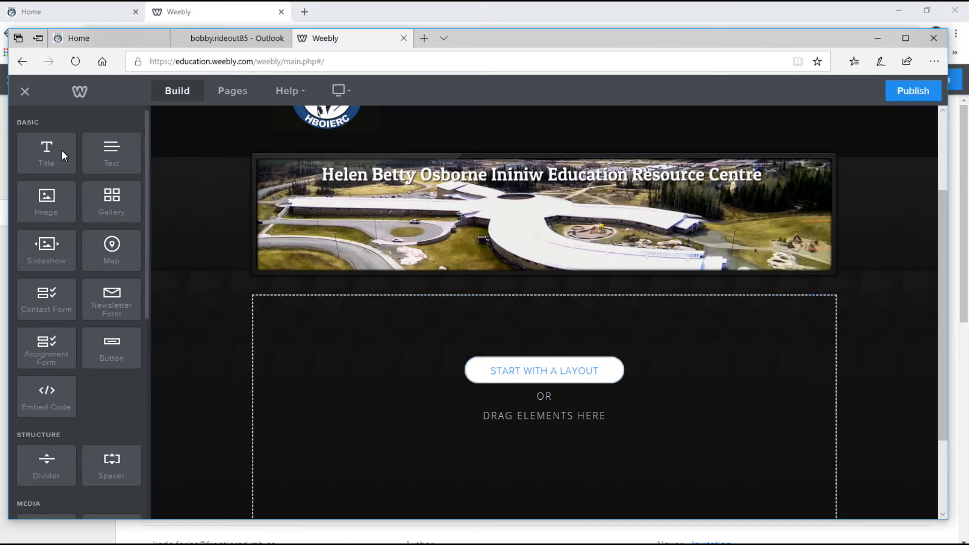
# Add a title element reading the student's name followed by 'Web'.
pyautogui.moveTo(53, 148); pyautogui.dragTo(583, 338)
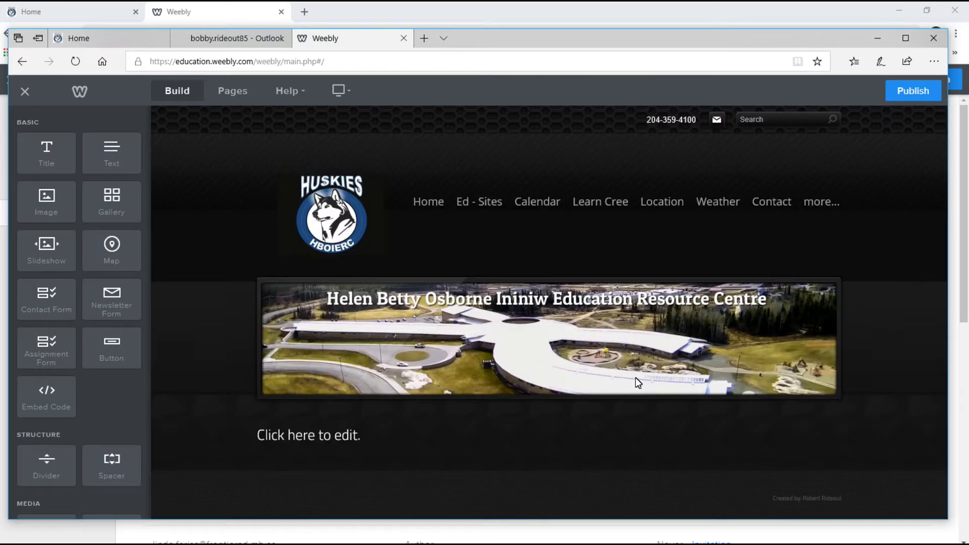
pyautogui.click(366, 438)
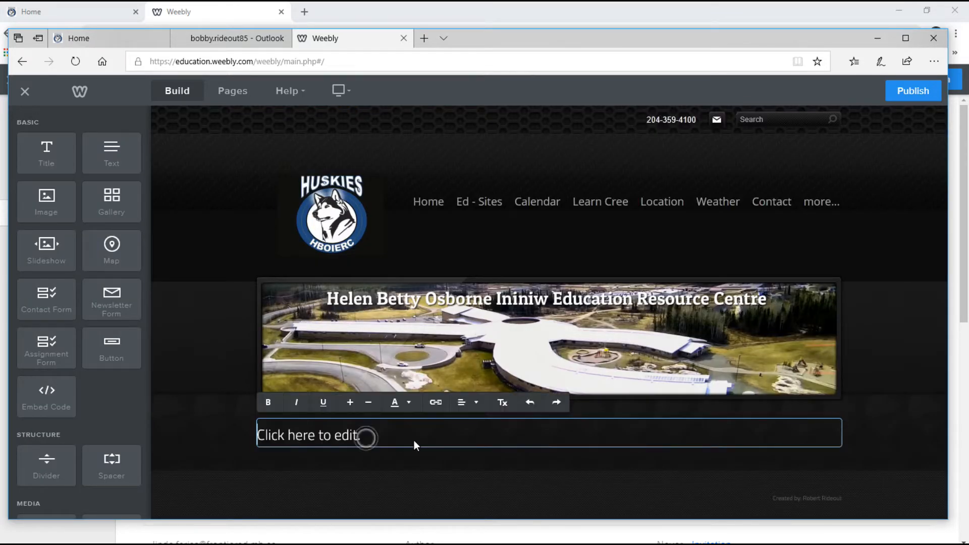
pyautogui.press('Delete')
pyautogui.press('Delete')
pyautogui.press('Delete')
pyautogui.press('Delete')
pyautogui.press('Delete')
pyautogui.press('Delete')
pyautogui.press('Delete')
pyautogui.press('Delete')
pyautogui.press('Delete')
pyautogui.press('Delete')
pyautogui.press('Delete')
pyautogui.press('Delete')
pyautogui.press('Delete')
pyautogui.press('Delete')
pyautogui.press('Delete')
pyautogui.press('Delete')
pyautogui.press('Delete')
pyautogui.press('Delete')
pyautogui.press('Delete')
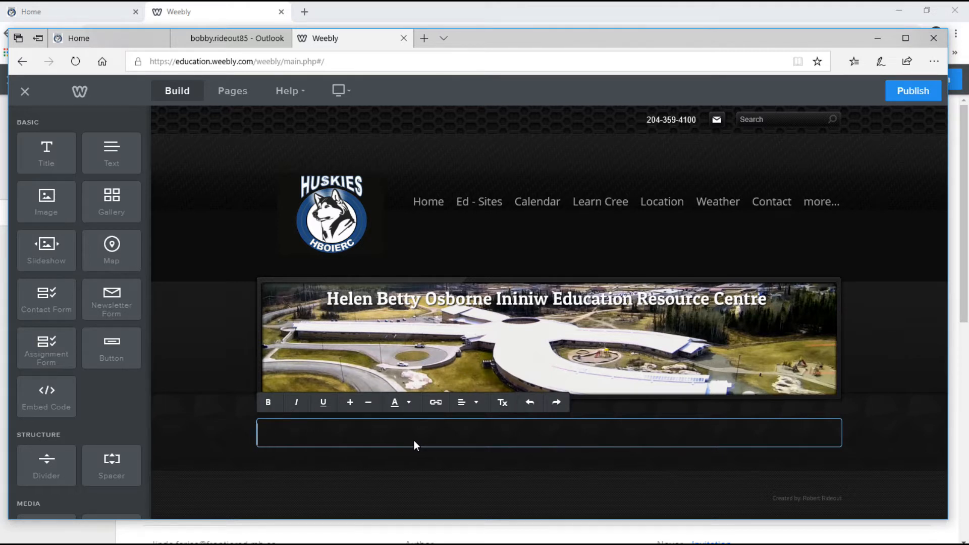
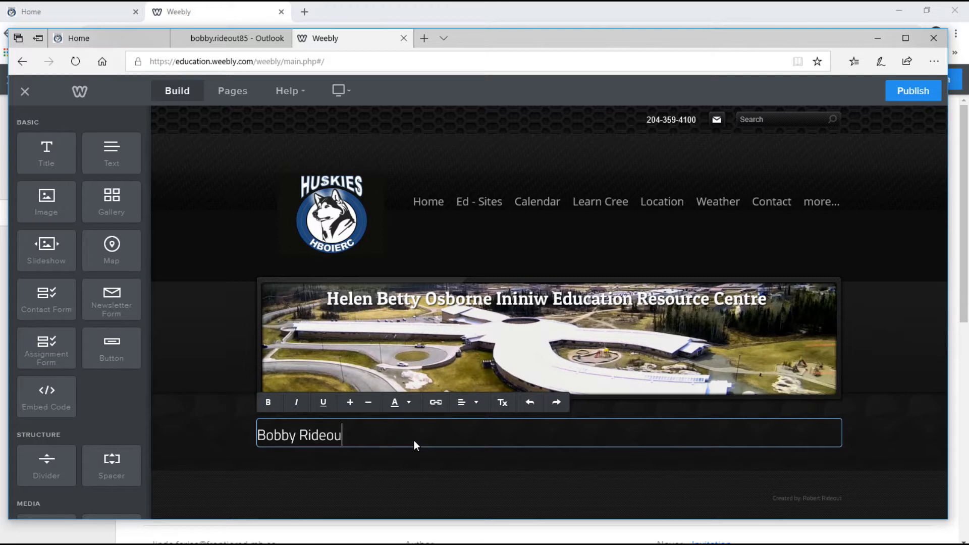
pyautogui.press('Left')
pyautogui.press('Left')
pyautogui.press('Left')
pyautogui.press('Left')
pyautogui.press('BackSpace')
pyautogui.write('W')
pyautogui.press('Right')
pyautogui.press('Right')
pyautogui.press('Right')
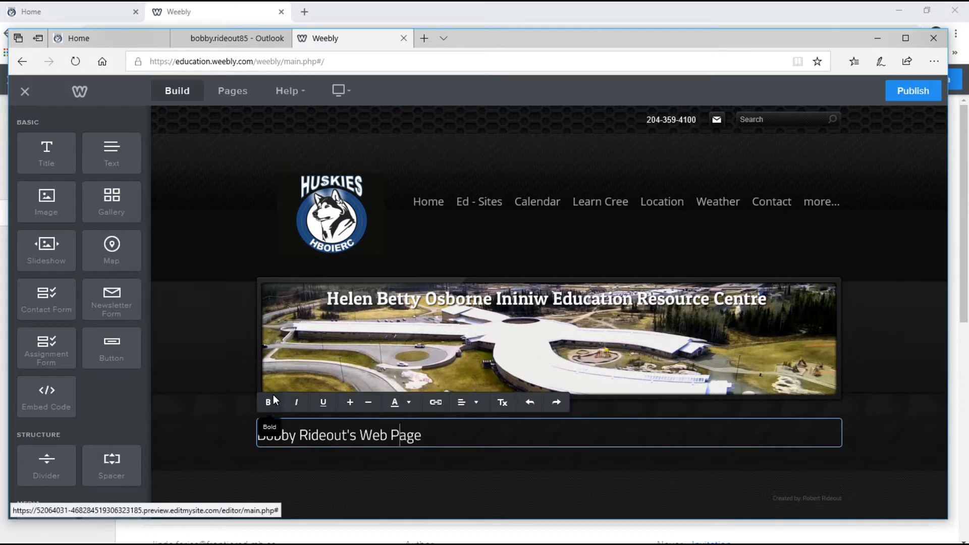
# Make the title bold, adjust its font size, and colour it red.
pyautogui.moveTo(434, 437); pyautogui.dragTo(259, 444)
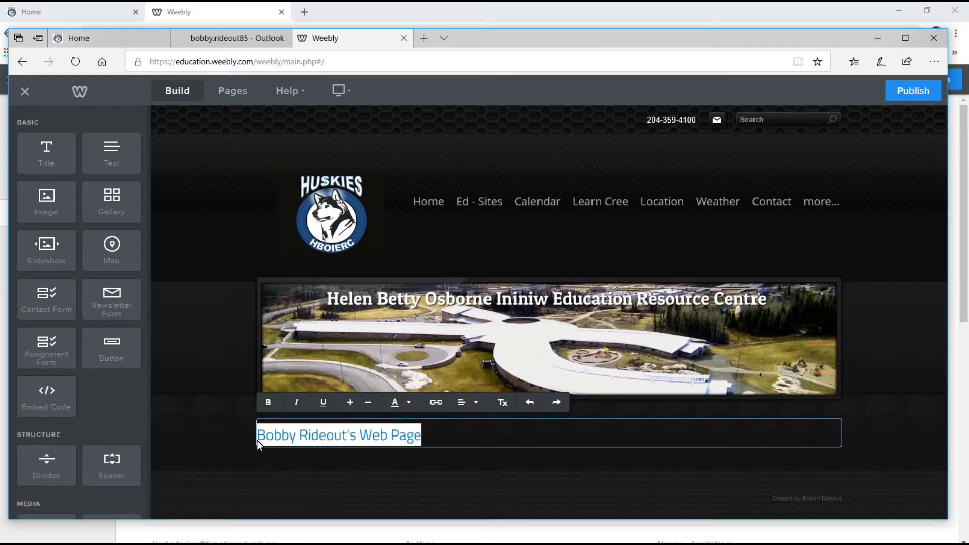
pyautogui.click(268, 402)
pyautogui.click(296, 402)
pyautogui.click(296, 403)
pyautogui.click(323, 403)
pyautogui.click(323, 402)
pyautogui.click(350, 403)
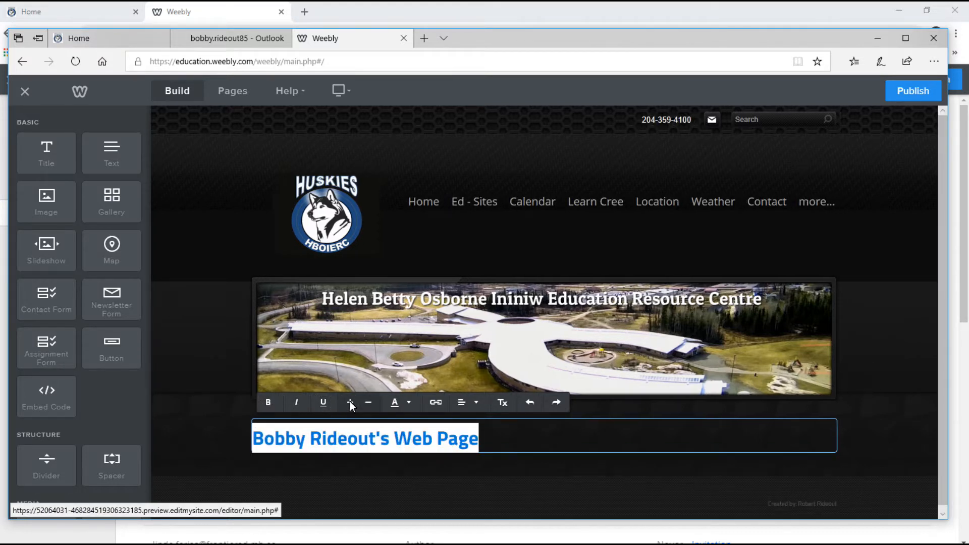
pyautogui.click(368, 402)
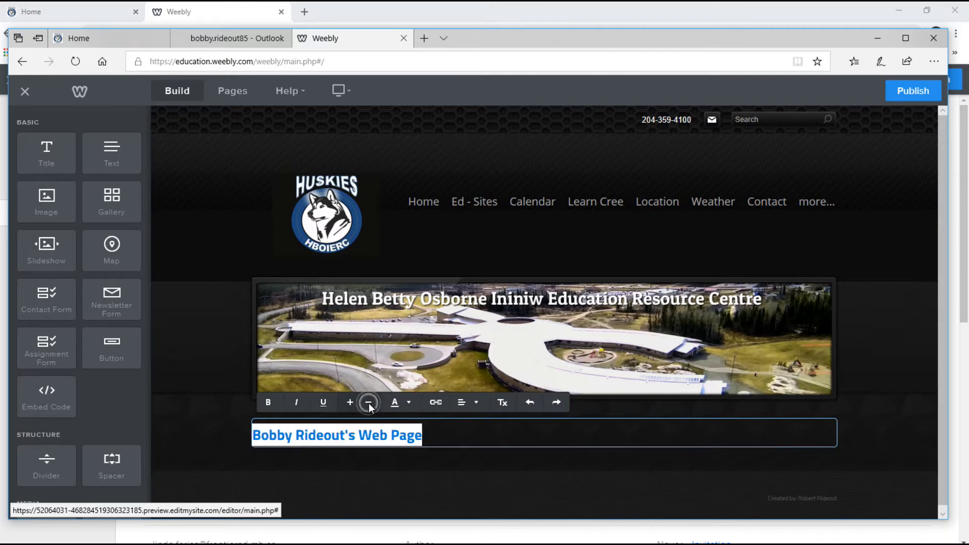
pyautogui.click(410, 403)
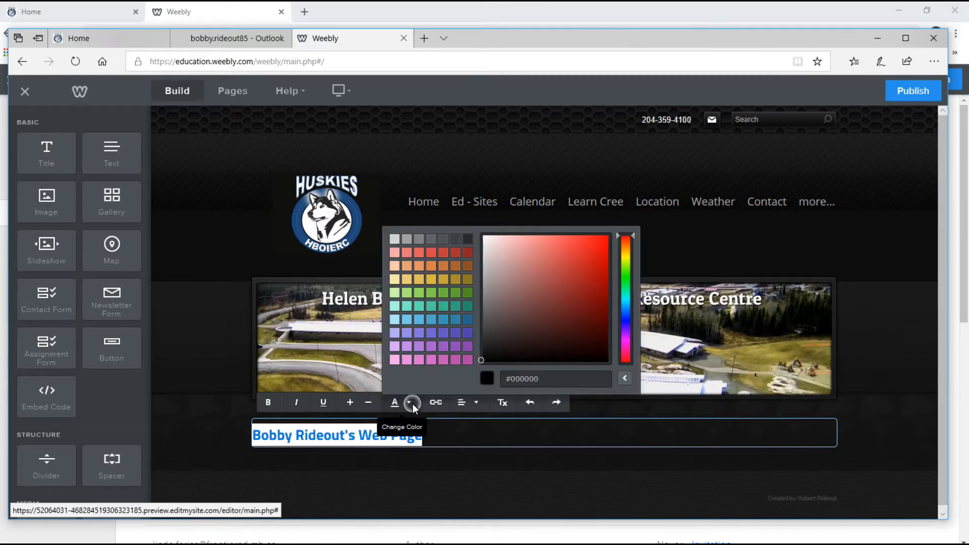
pyautogui.click(431, 254)
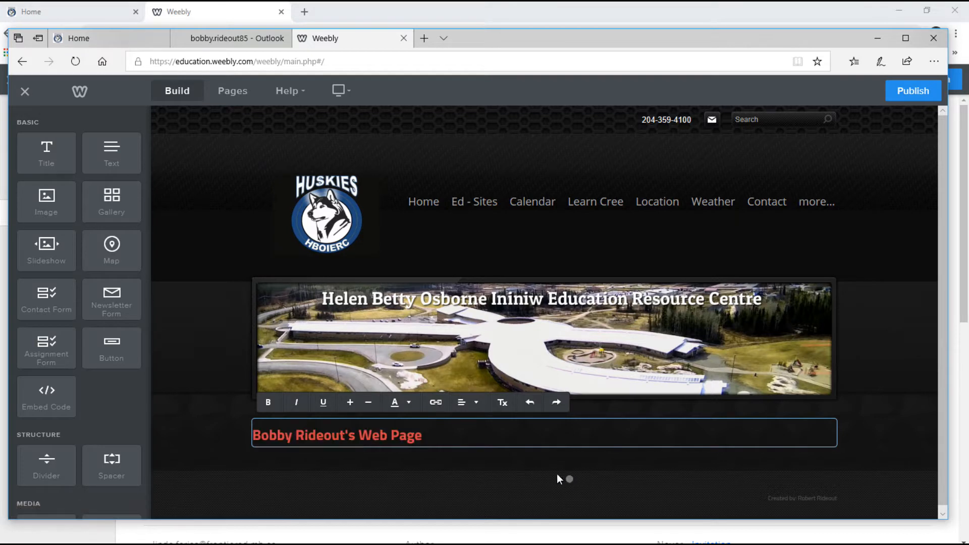
pyautogui.click(569, 479)
# Centre-align the page title and finish editing it.
pyautogui.click(446, 439)
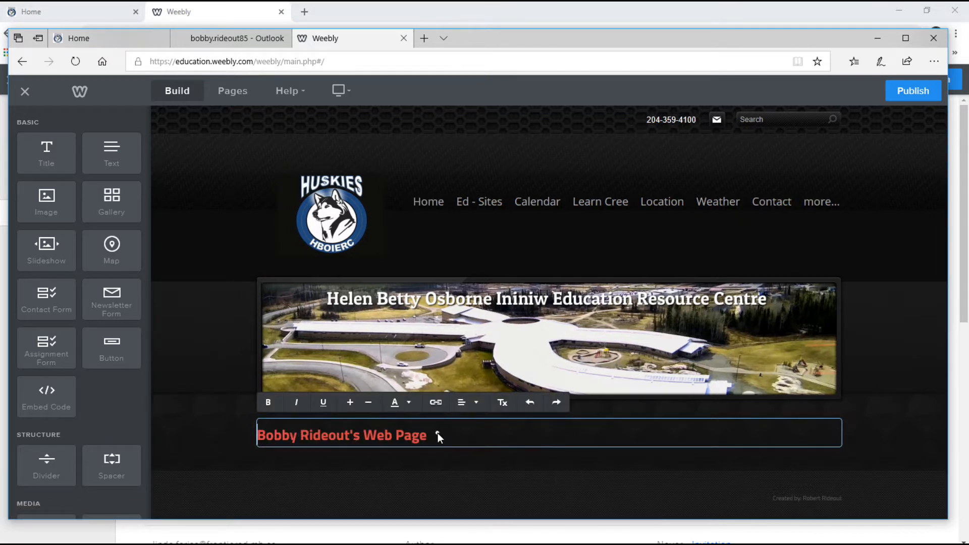
pyautogui.moveTo(437, 433); pyautogui.dragTo(259, 434)
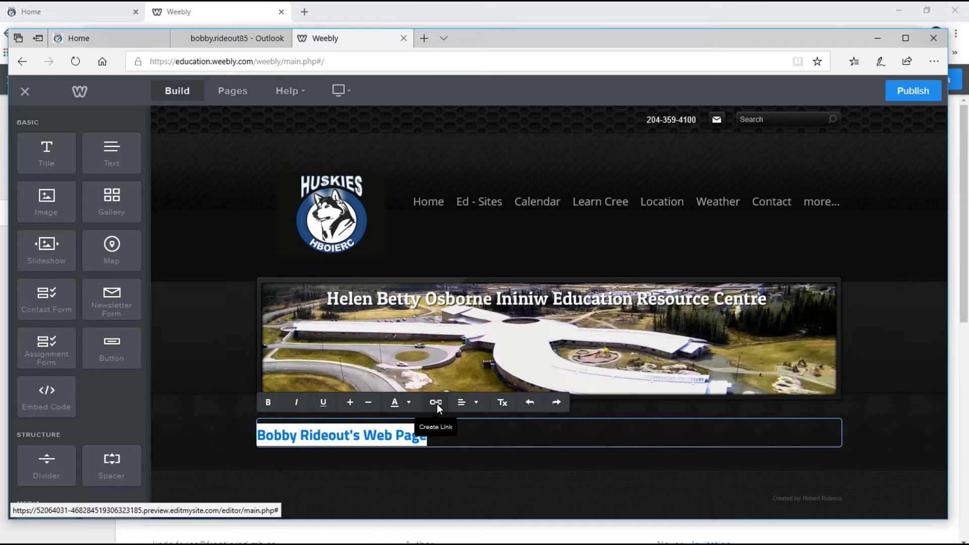
pyautogui.click(474, 404)
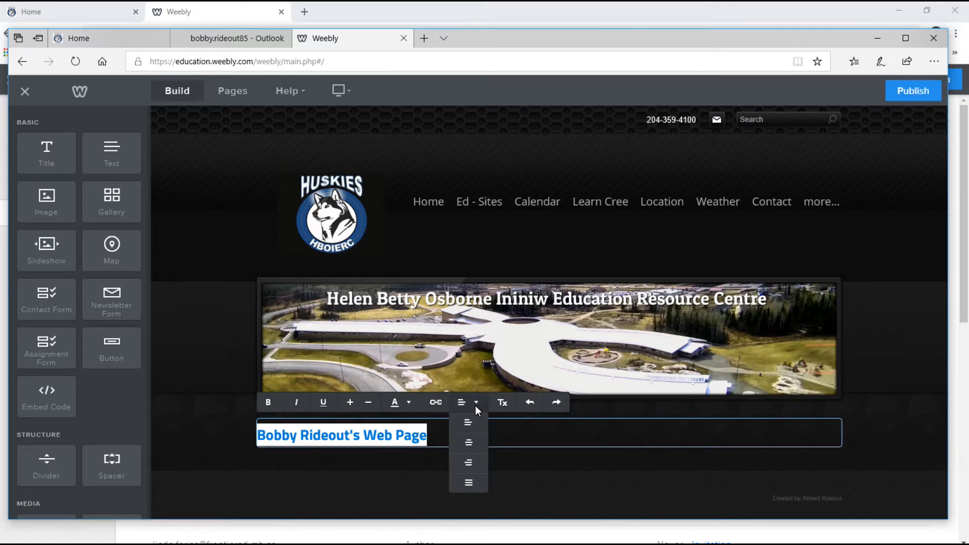
pyautogui.click(468, 444)
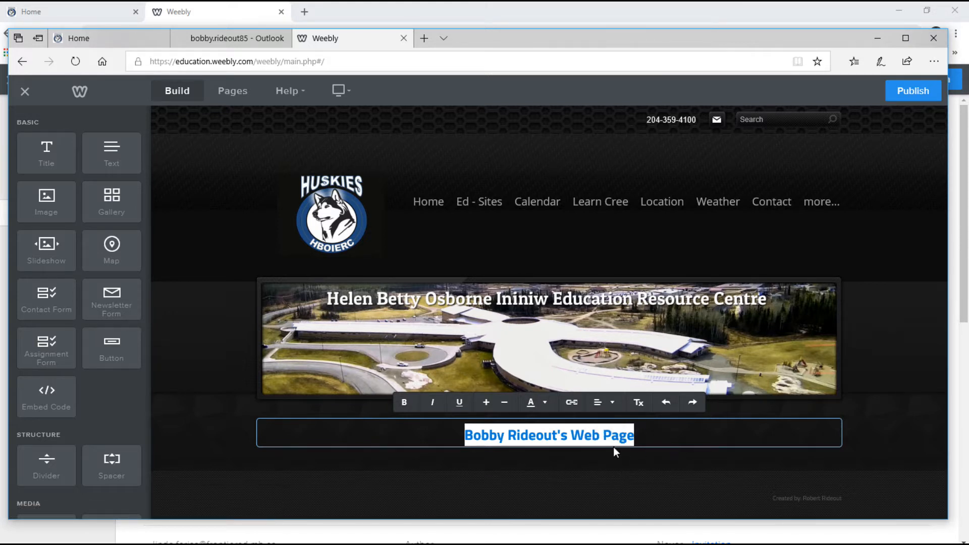
pyautogui.click(489, 472)
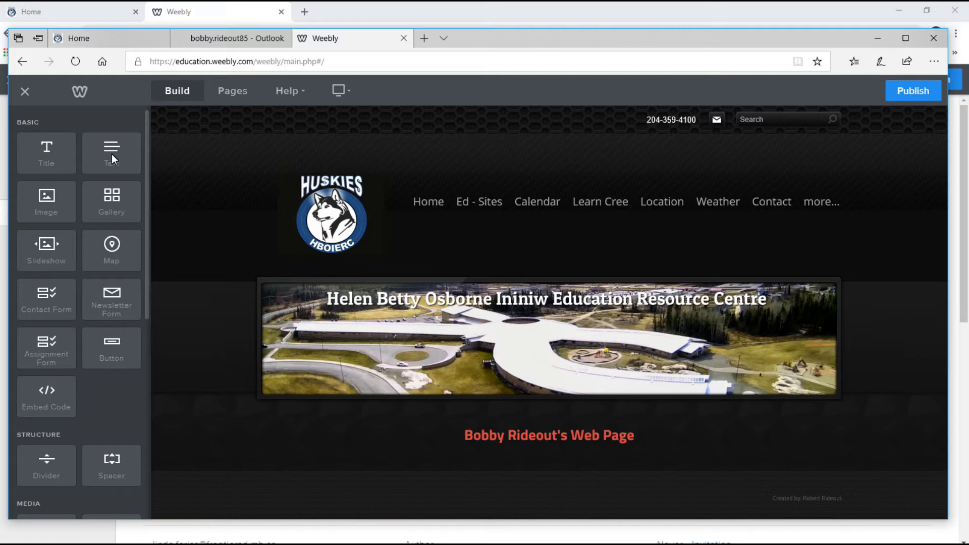
# Place a new text block directly below the page title.
pyautogui.moveTo(112, 151); pyautogui.dragTo(530, 432)
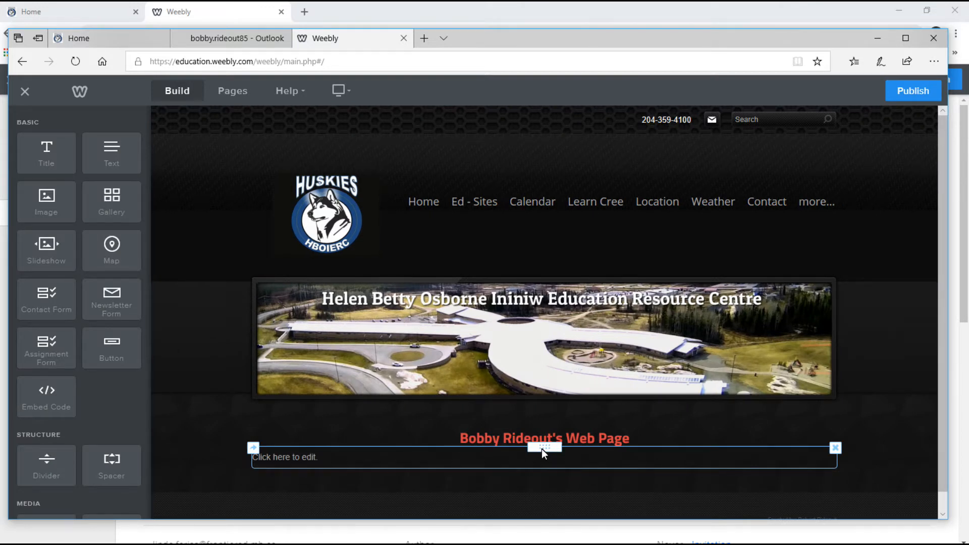
pyautogui.moveTo(544, 453); pyautogui.dragTo(741, 438)
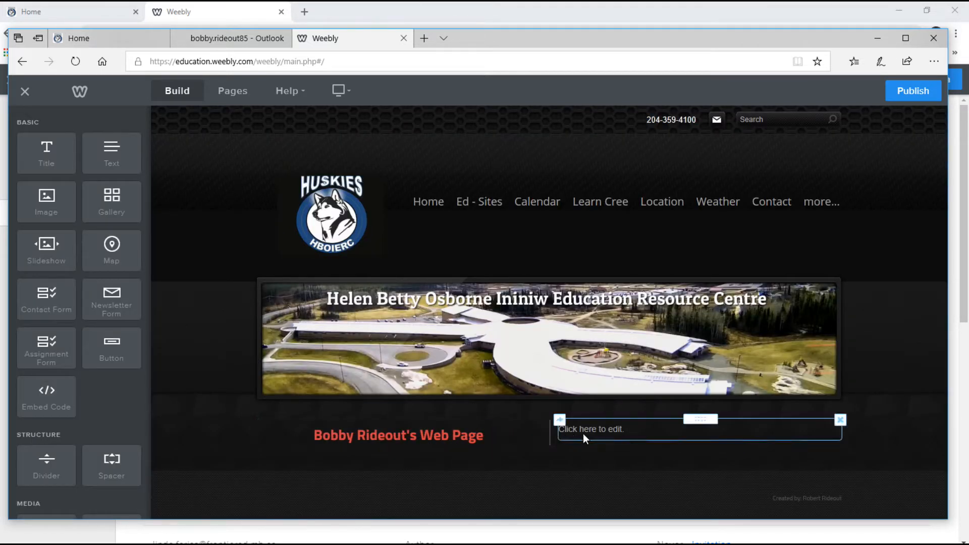
pyautogui.moveTo(696, 420); pyautogui.dragTo(276, 443)
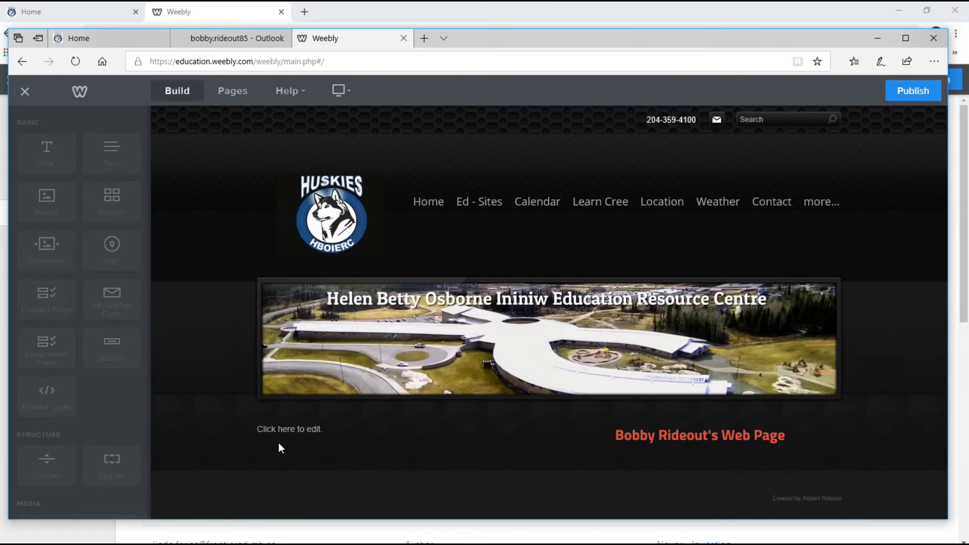
pyautogui.moveTo(410, 418); pyautogui.dragTo(620, 453)
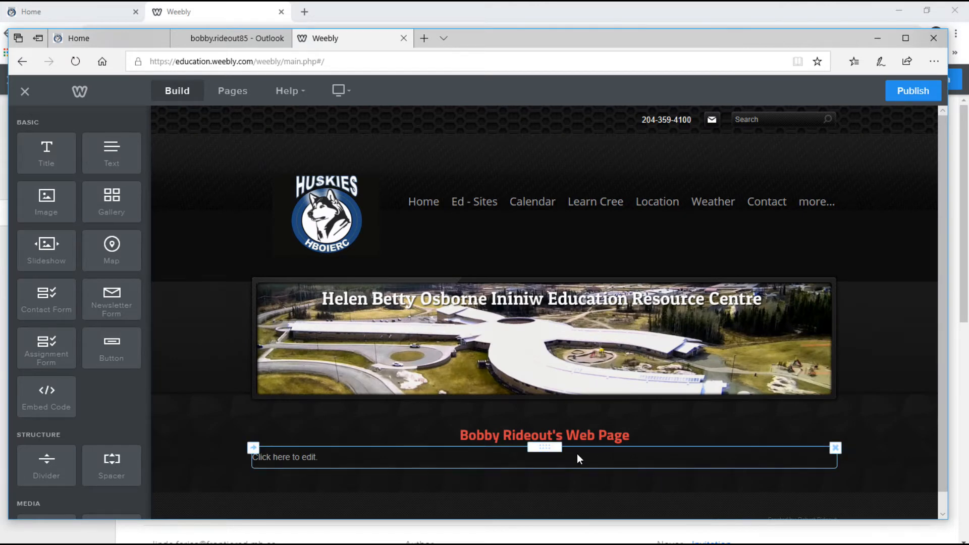
# Write an intro giving the student's first name and 'I am a student.'.
pyautogui.click(335, 461)
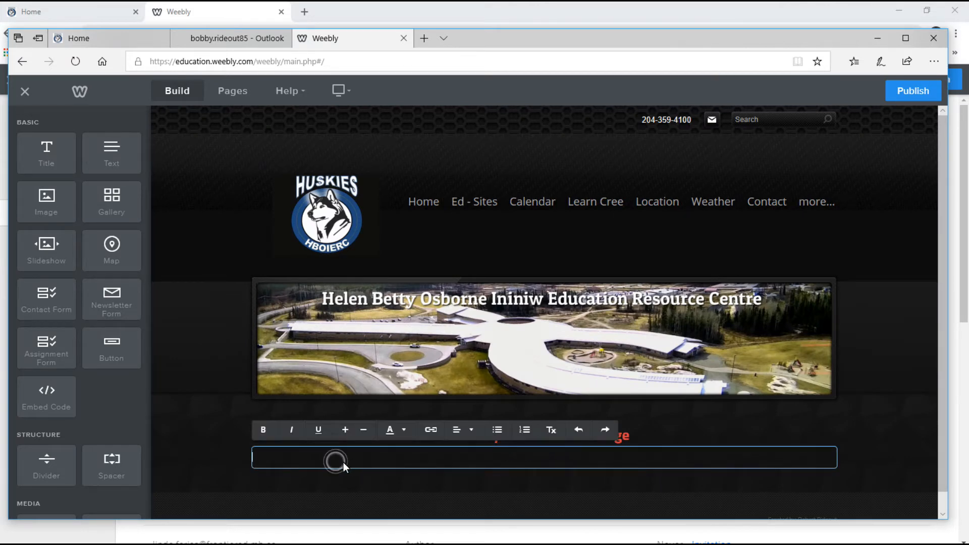
pyautogui.write('Hi, my name is Bobby.')
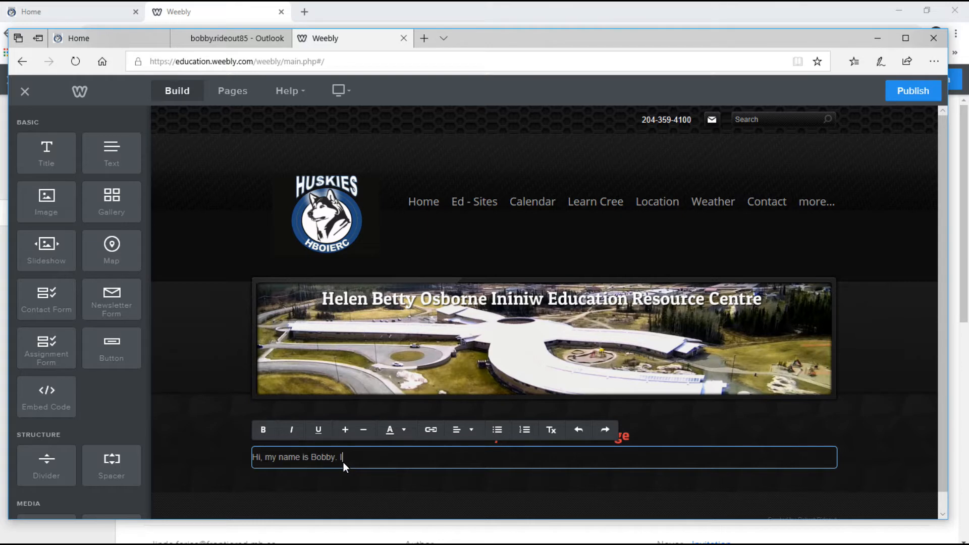
pyautogui.write(' I am a student.')
pyautogui.moveTo(464, 433)
pyautogui.click(873, 454)
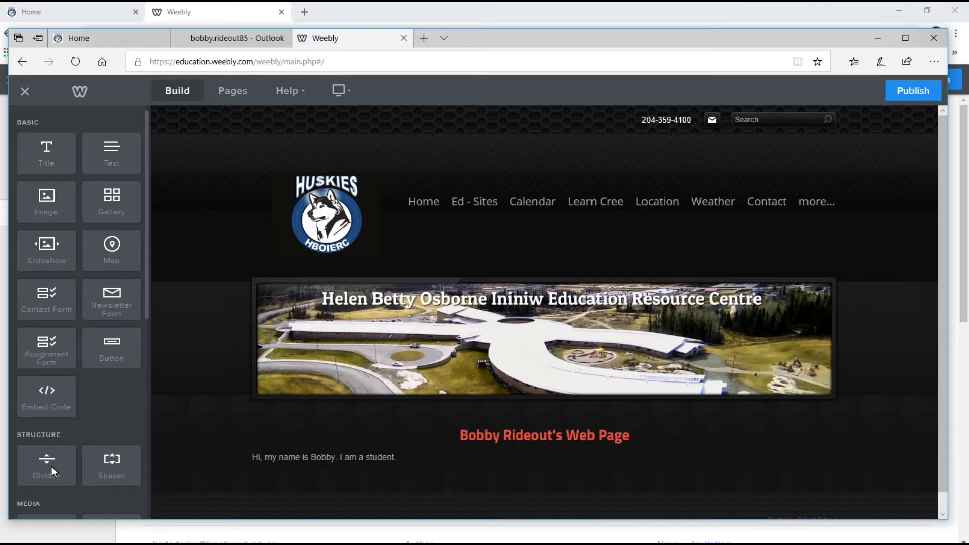
# Place a divider below the introduction text, then an image block beneath it.
pyautogui.scroll(-4, 58, 454)
pyautogui.moveTo(41, 270); pyautogui.dragTo(573, 479)
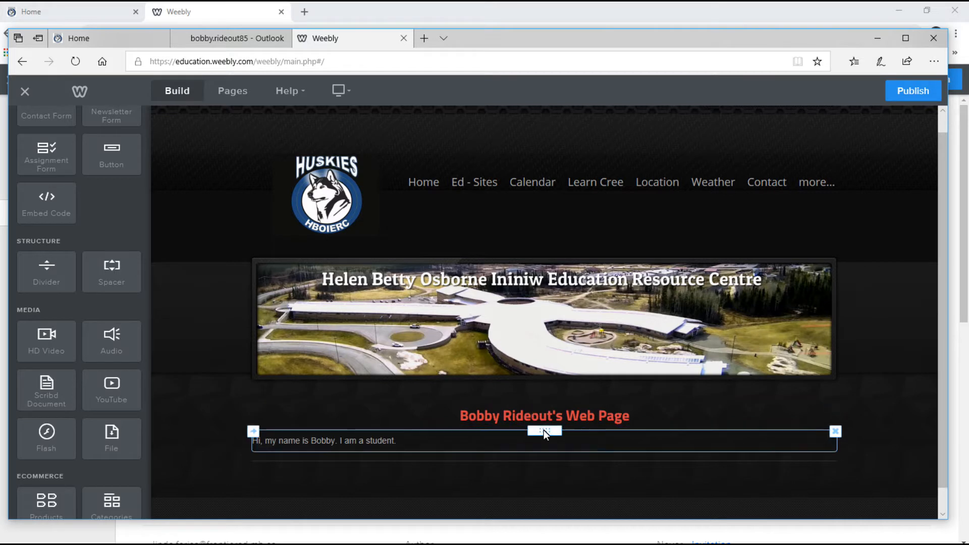
pyautogui.scroll(3, 127, 253)
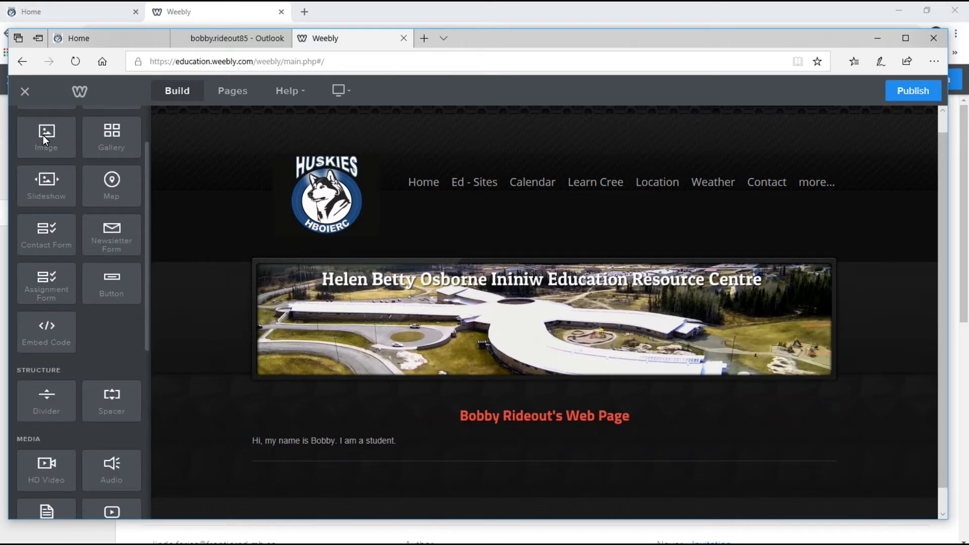
pyautogui.moveTo(44, 139); pyautogui.dragTo(538, 455)
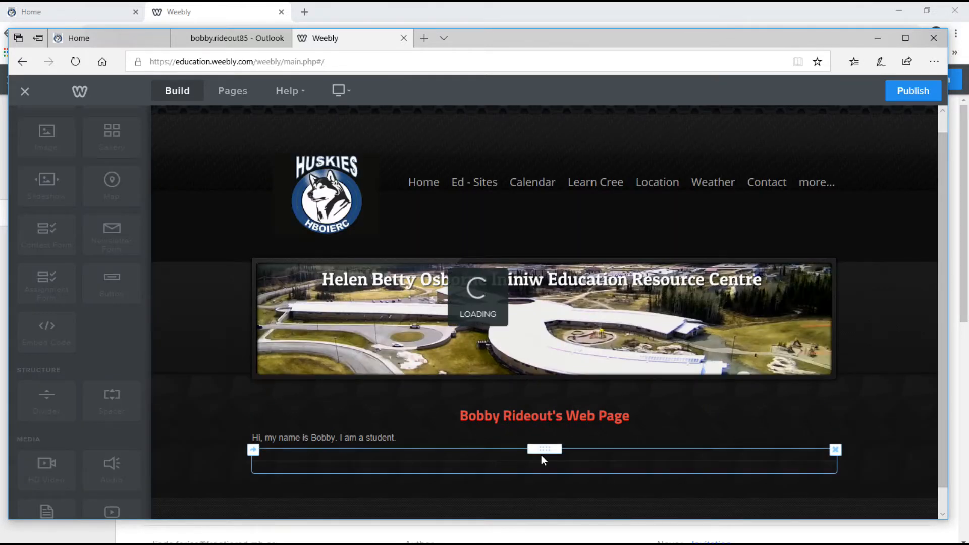
# Upload 1-April Queskekapow-Sea Falls.jpg from the Photography Terms - Photos folder into the image block.
pyautogui.scroll(-2, 656, 419)
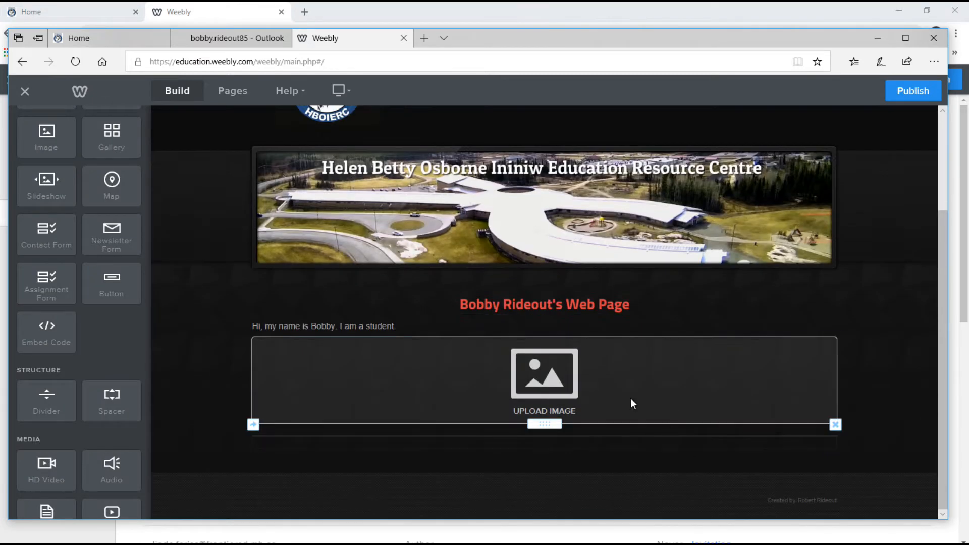
pyautogui.click(538, 374)
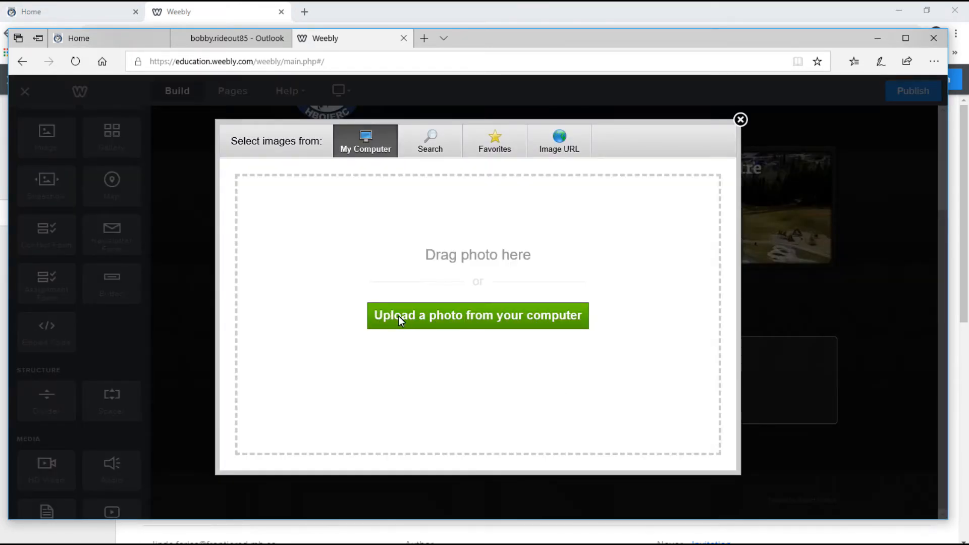
pyautogui.click(496, 312)
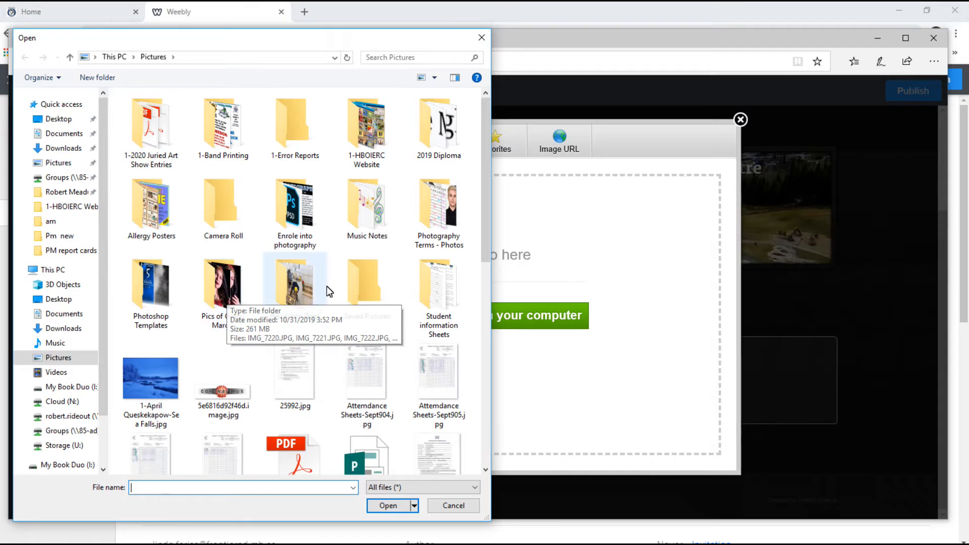
pyautogui.click(436, 222)
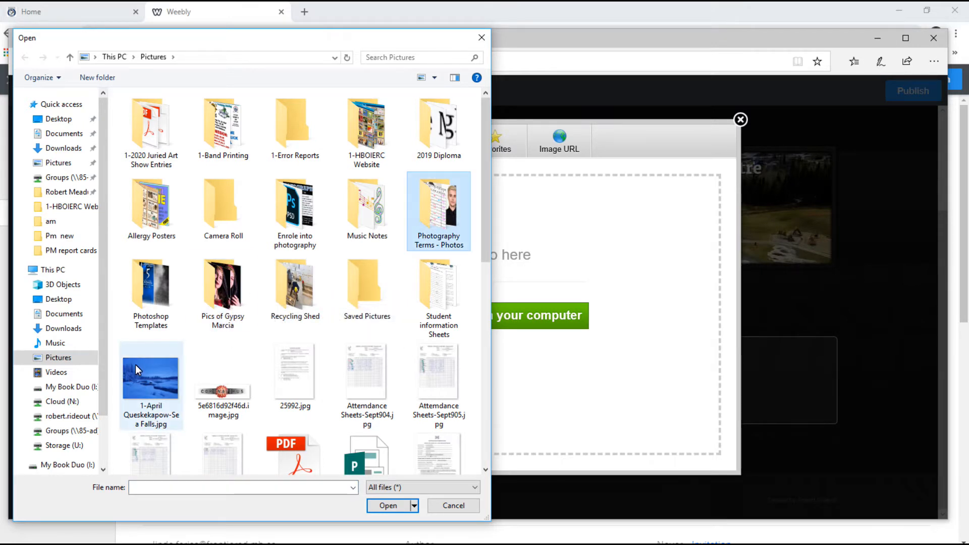
pyautogui.click(144, 376)
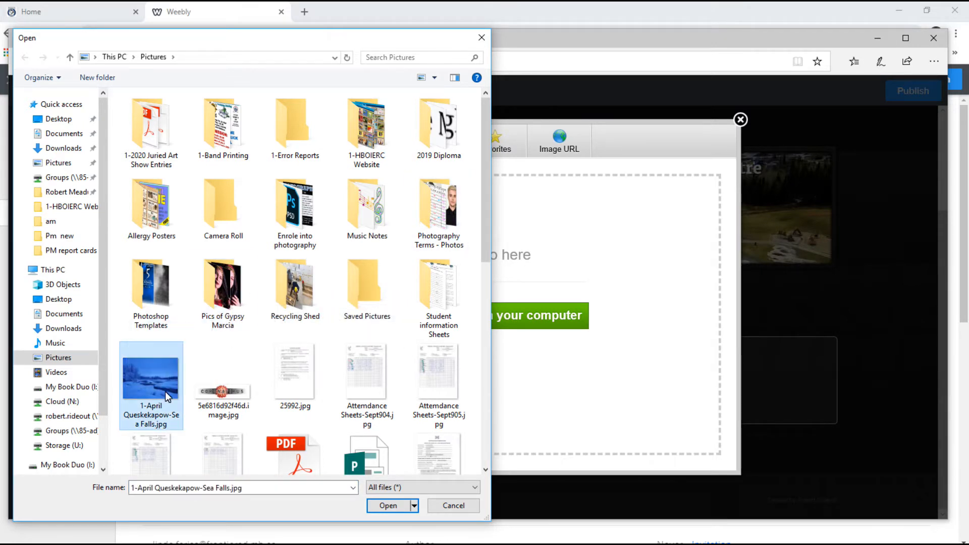
pyautogui.click(388, 505)
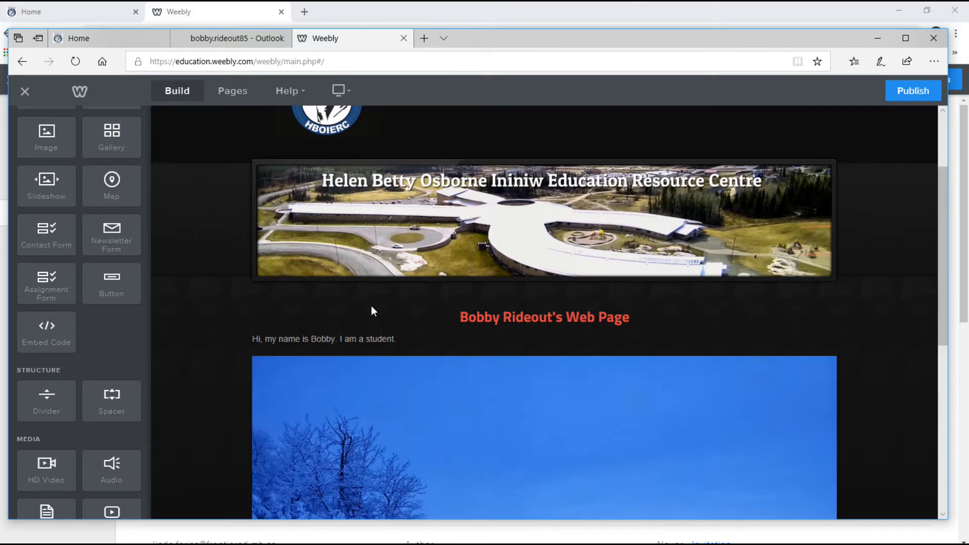
# Shrink the snowy river photo in two resizes and add a second image block beside it.
pyautogui.scroll(-5, 596, 403)
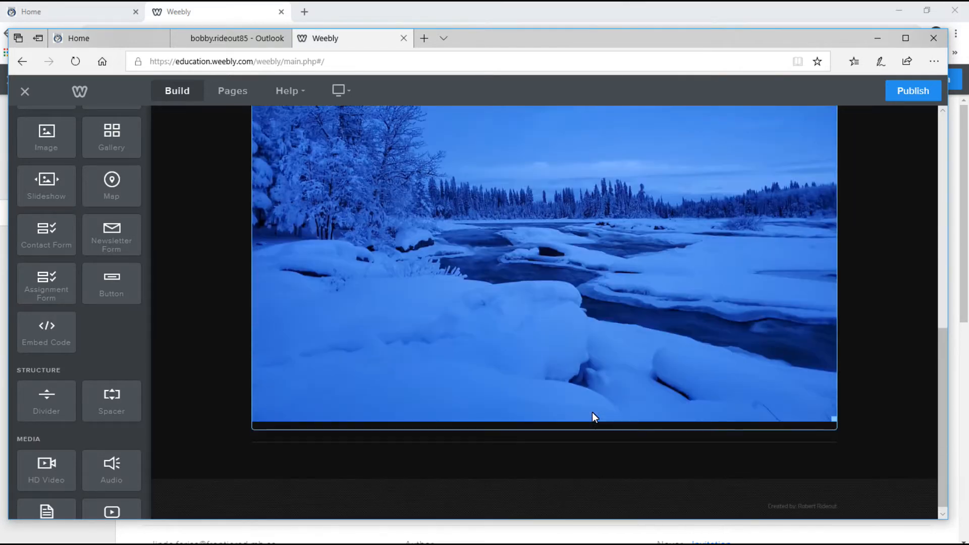
pyautogui.scroll(3, 602, 395)
pyautogui.scroll(-4, 596, 392)
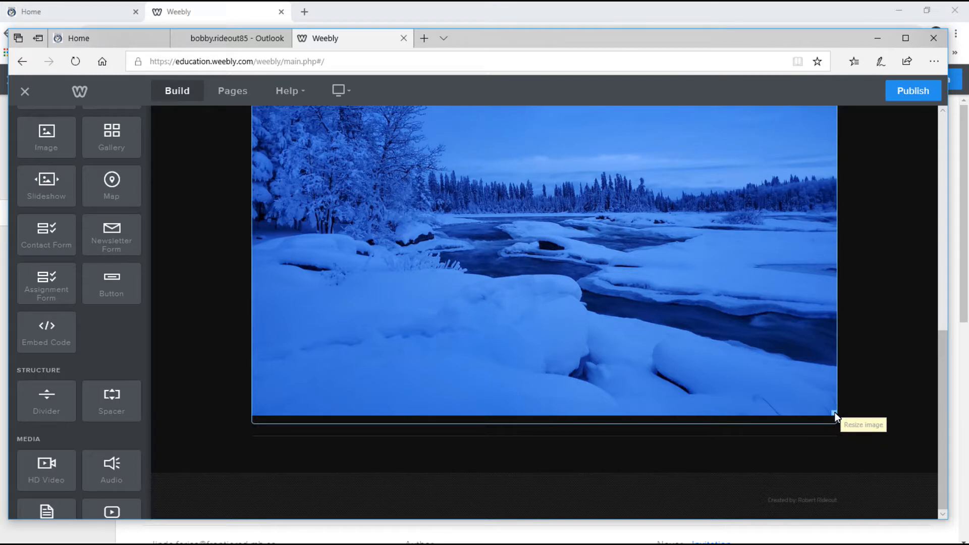
pyautogui.moveTo(822, 404); pyautogui.dragTo(701, 244)
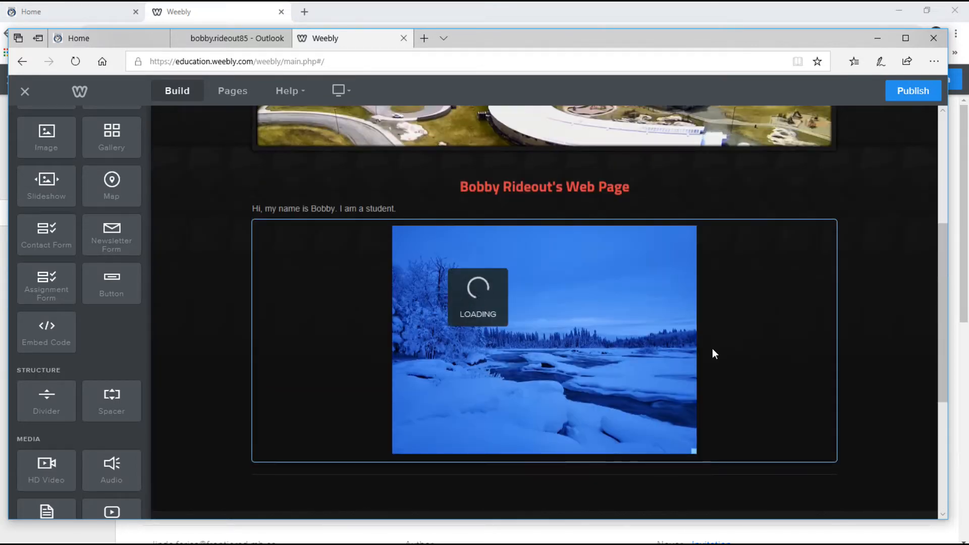
pyautogui.moveTo(696, 453); pyautogui.dragTo(634, 375)
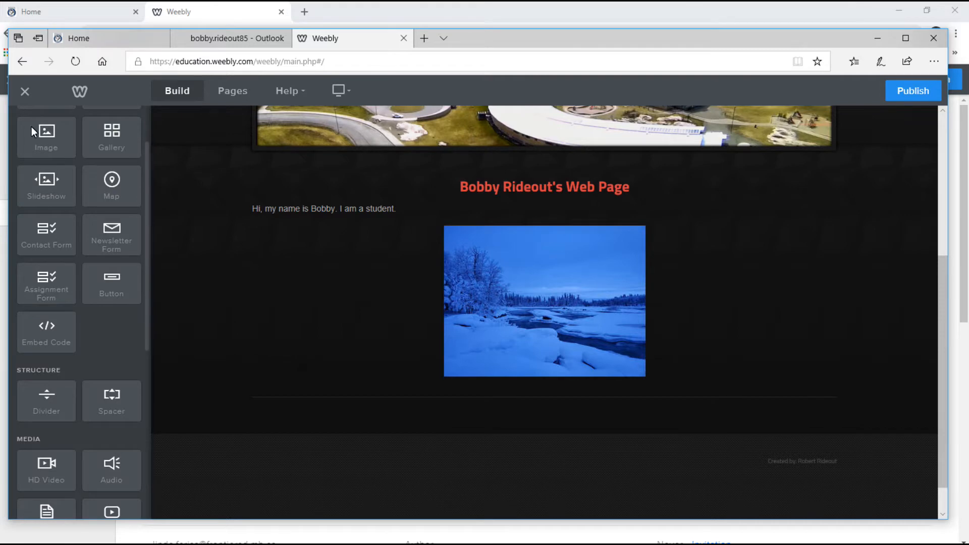
pyautogui.moveTo(42, 132); pyautogui.dragTo(728, 332)
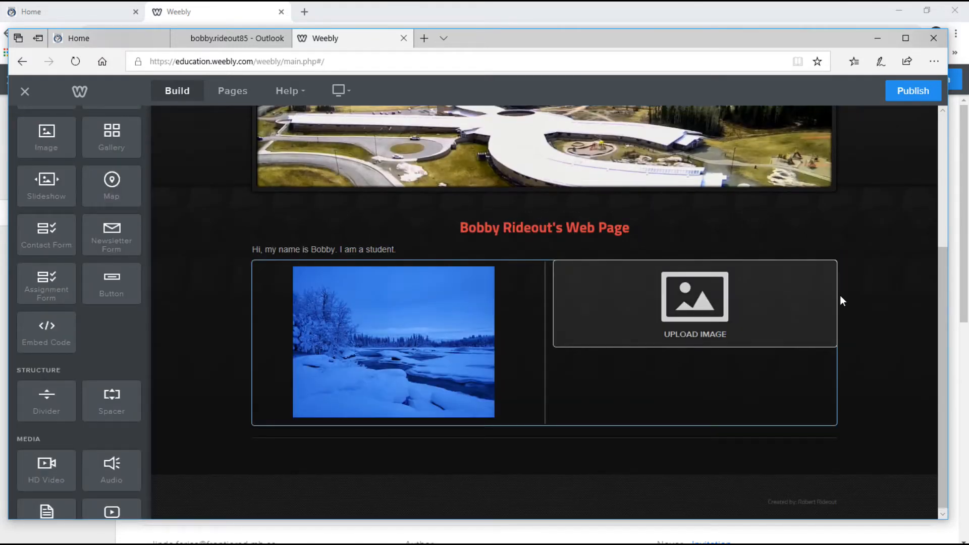
# Upload Water Bottles.JPG into the second image block and enlarge it slightly.
pyautogui.click(709, 299)
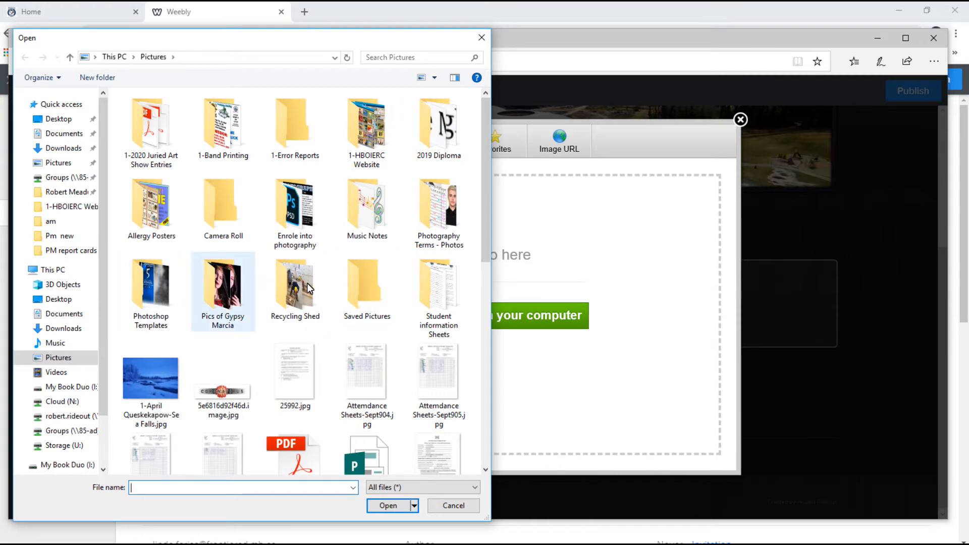
pyautogui.scroll(-5, 303, 333)
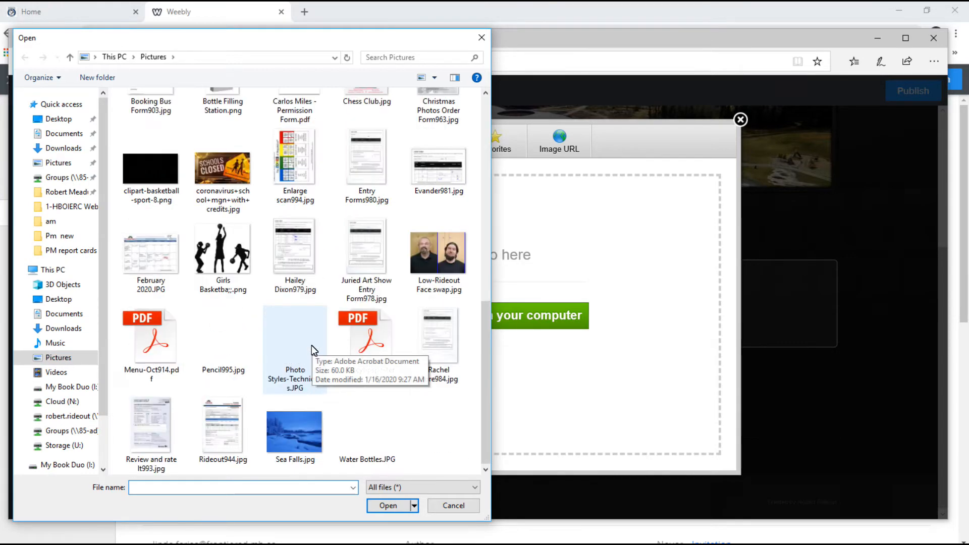
pyautogui.doubleClick(374, 440)
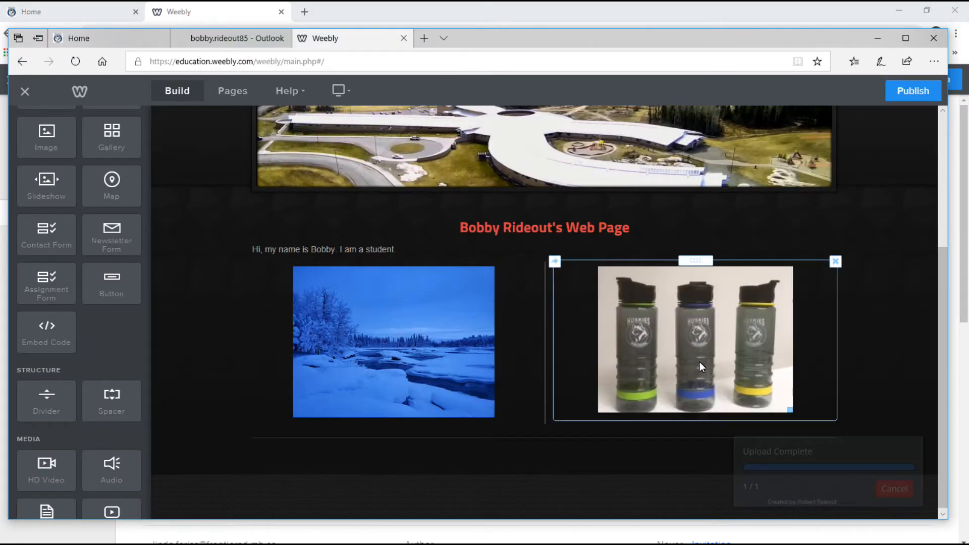
pyautogui.moveTo(790, 411); pyautogui.dragTo(794, 414)
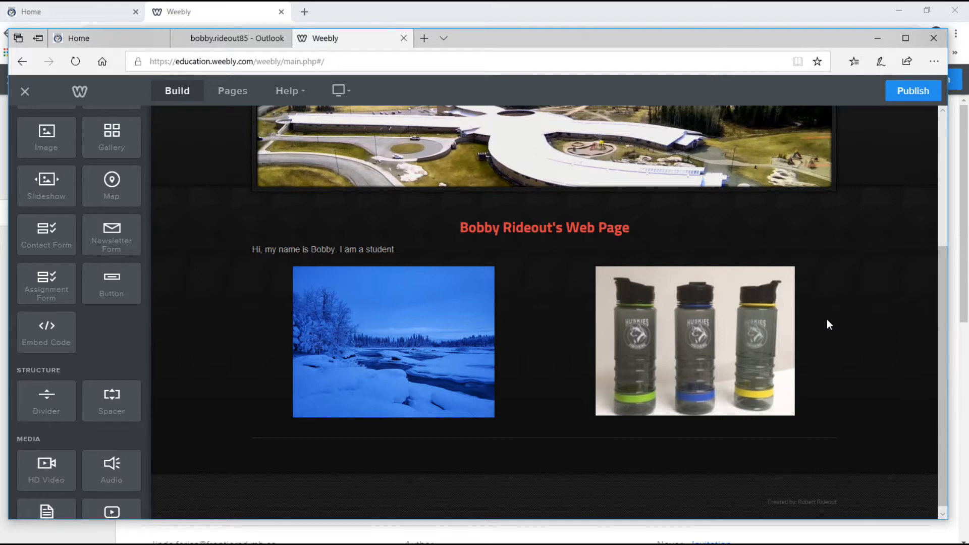
pyautogui.scroll(2, 107, 177)
# Drop a Text block between the photos reading 'These are 2 of my favorite things.', fixing 'favourite'.
pyautogui.moveTo(119, 159); pyautogui.dragTo(578, 399)
pyautogui.click(489, 289)
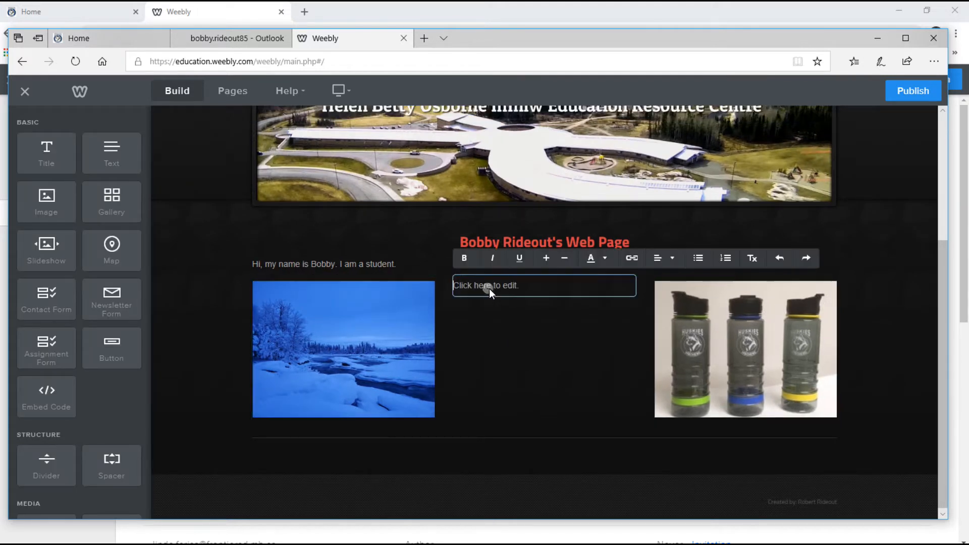
pyautogui.write('These are 2 of my favourite things.')
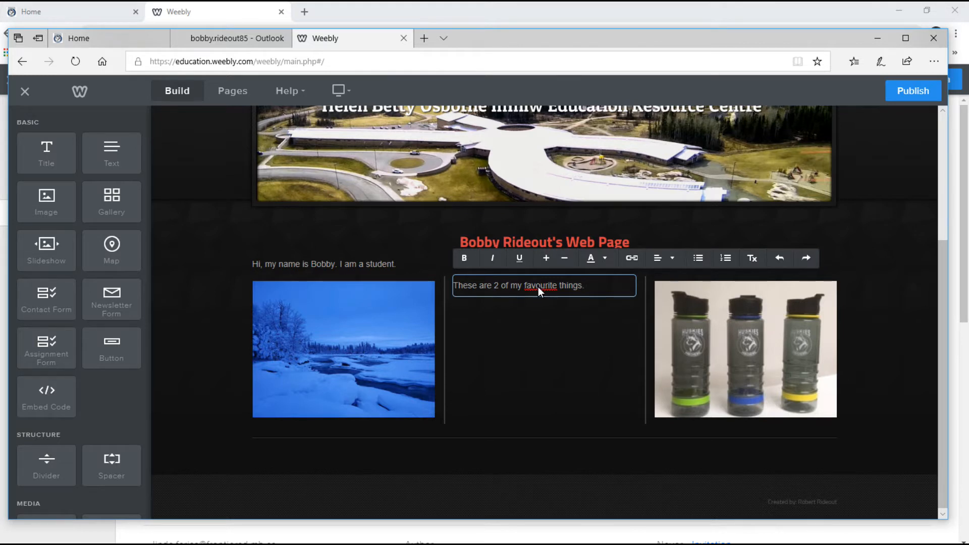
pyautogui.rightClick(538, 287)
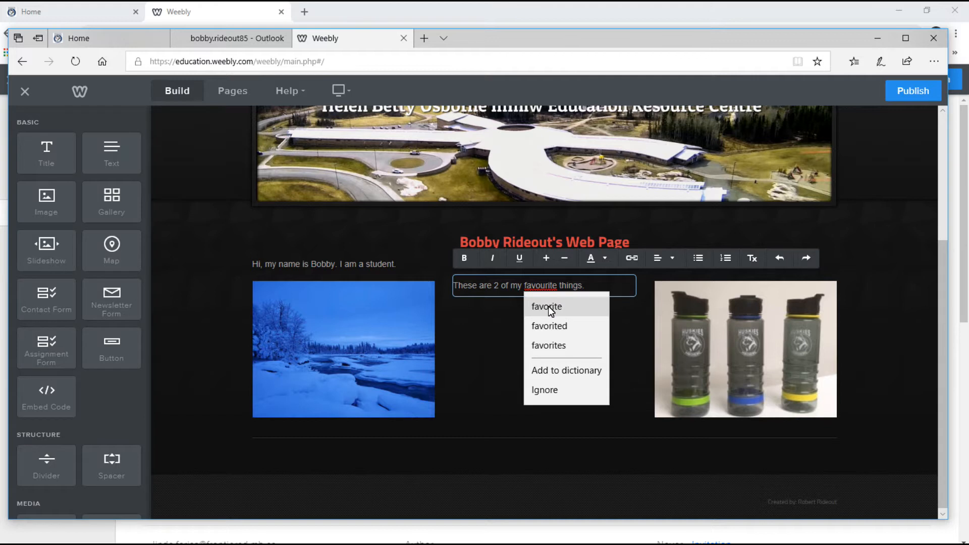
pyautogui.click(550, 307)
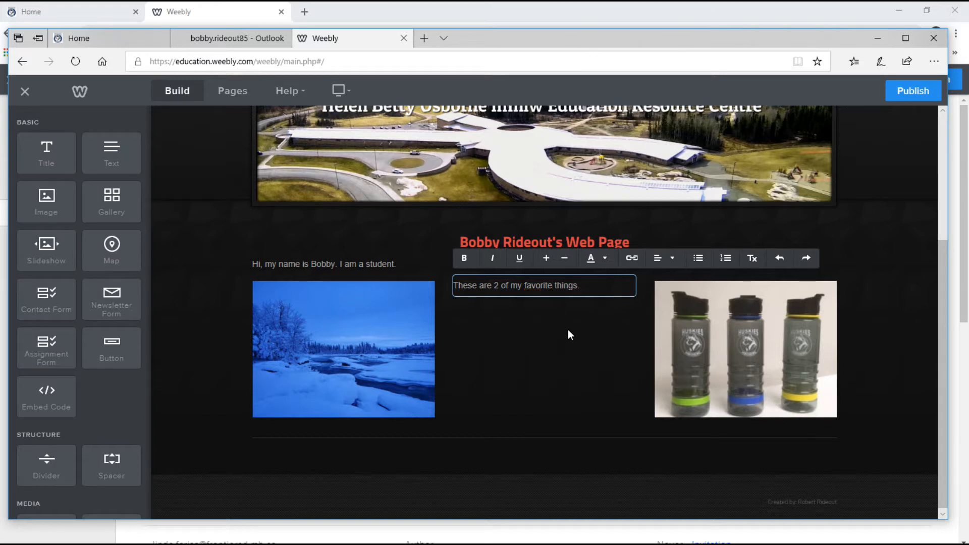
pyautogui.click(568, 329)
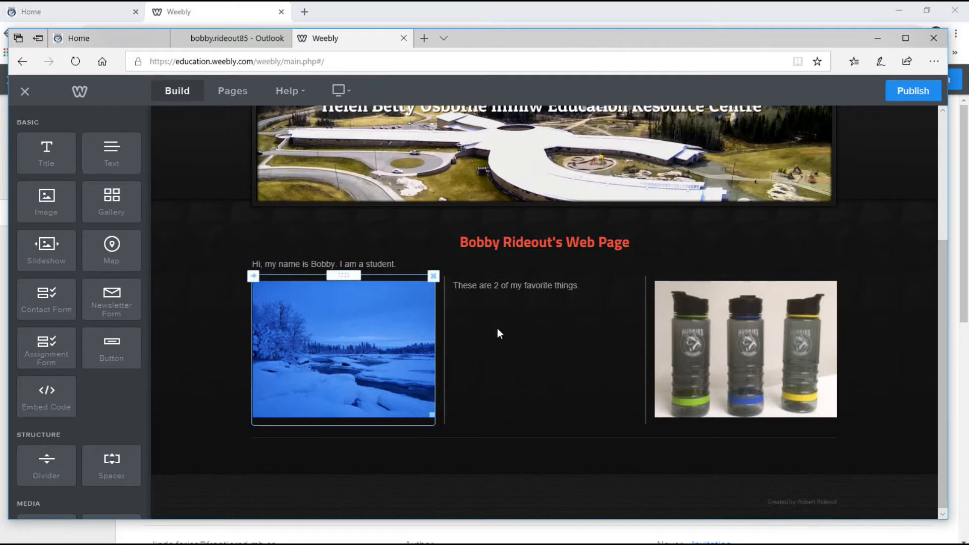
pyautogui.click(382, 331)
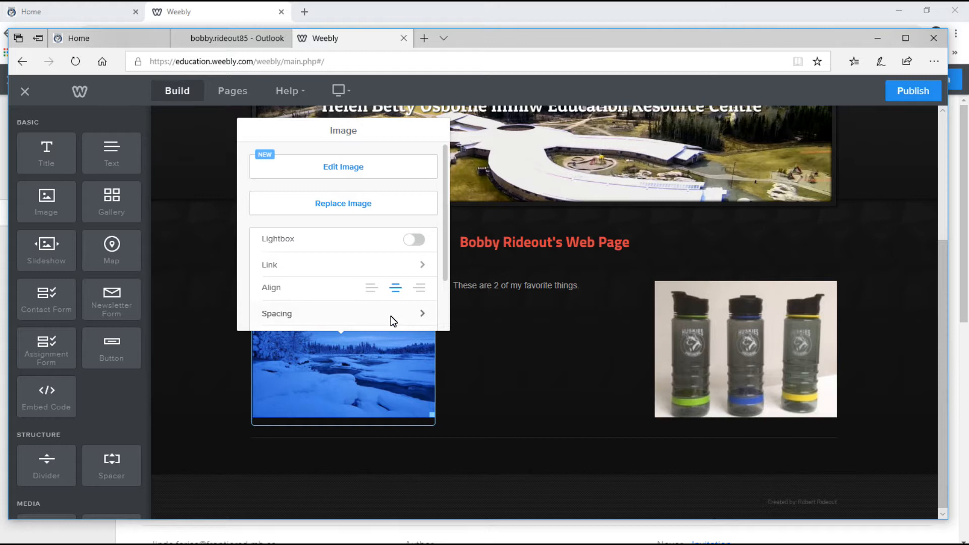
pyautogui.click(351, 169)
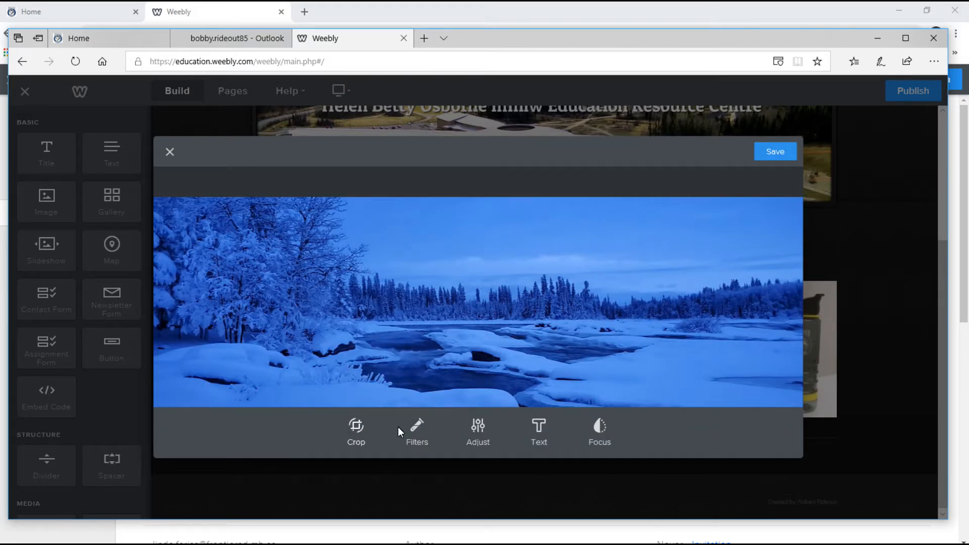
pyautogui.click(477, 427)
pyautogui.click(447, 426)
pyautogui.moveTo(477, 386)
pyautogui.mouseDown()
pyautogui.moveTo(422, 386)
pyautogui.moveTo(536, 398)
pyautogui.moveTo(479, 391)
pyautogui.mouseUp()
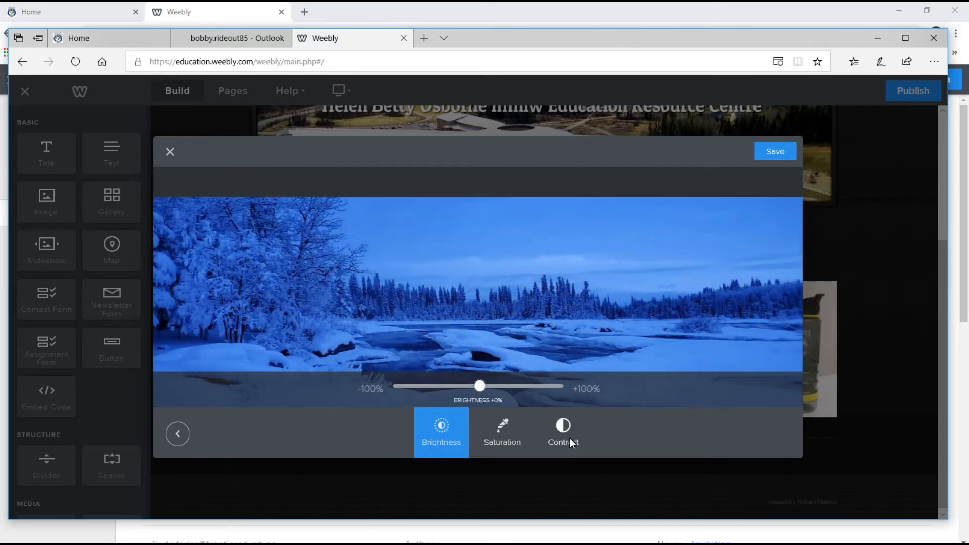
pyautogui.click(178, 433)
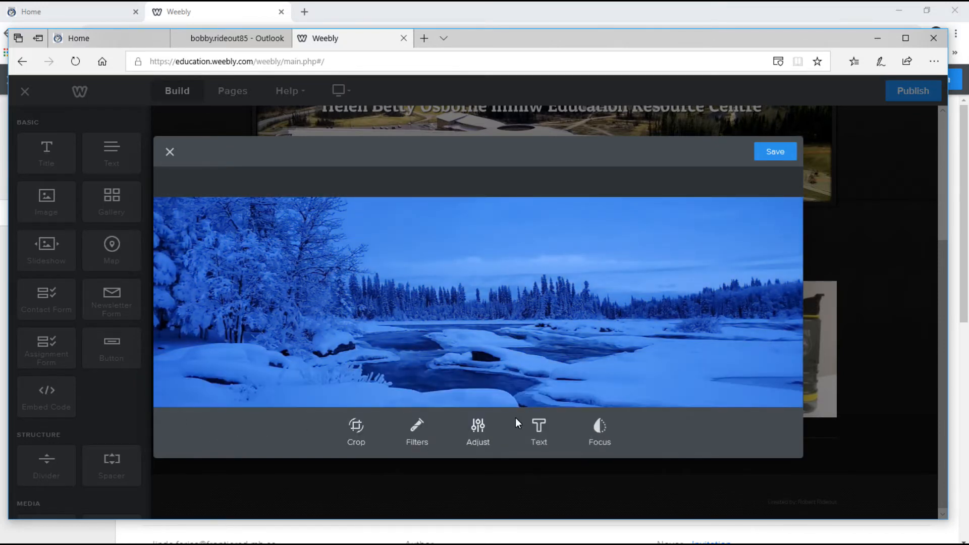
pyautogui.click(598, 427)
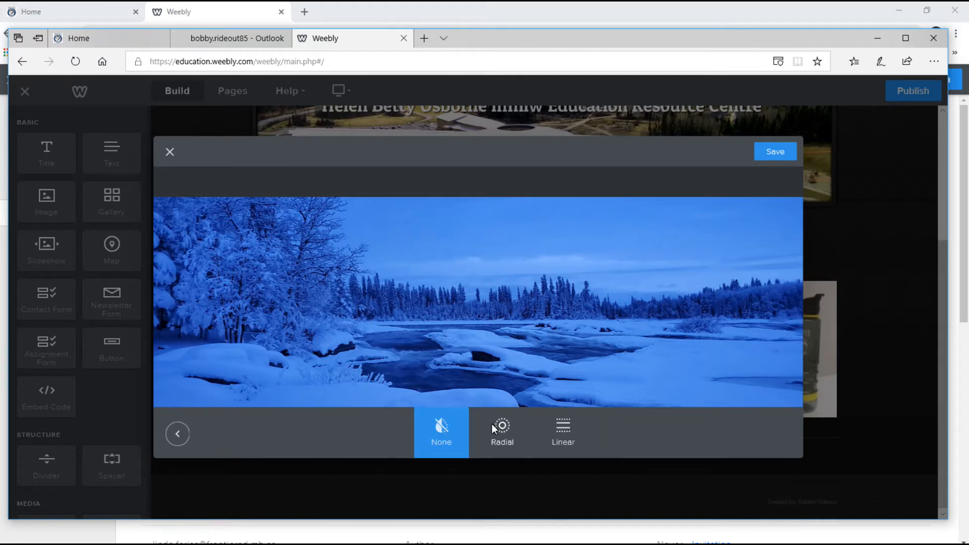
pyautogui.click(176, 433)
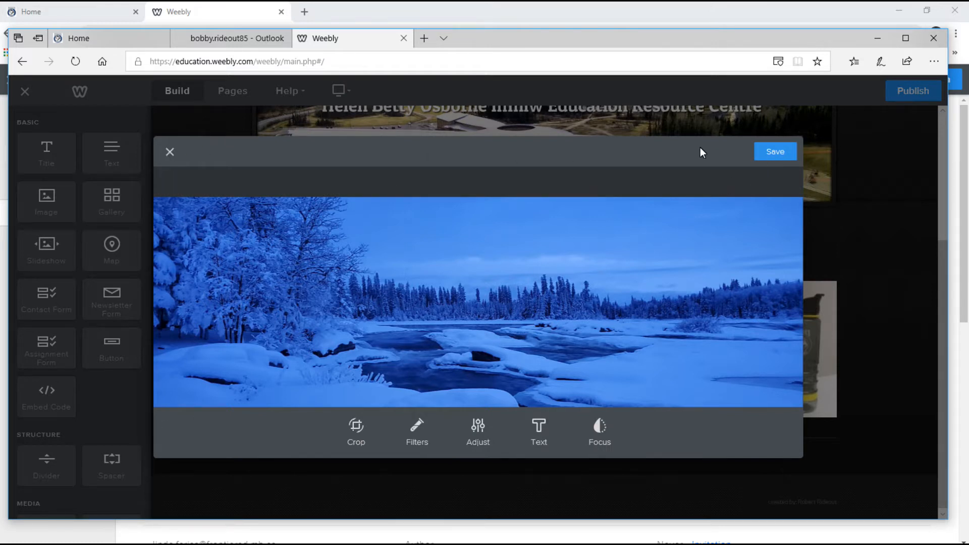
pyautogui.click(769, 154)
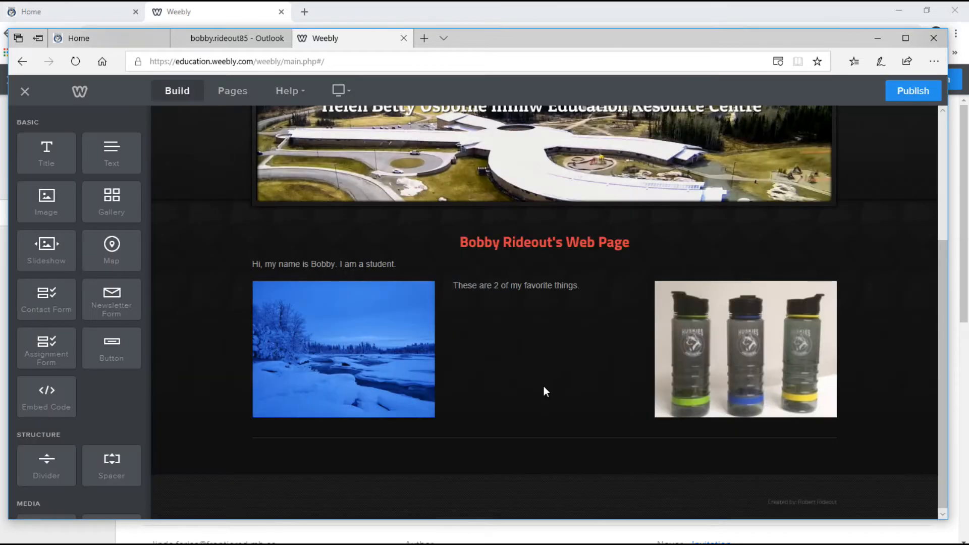
# Turn on Lightbox for the snow photo and choose a Website URL link for it.
pyautogui.click(362, 339)
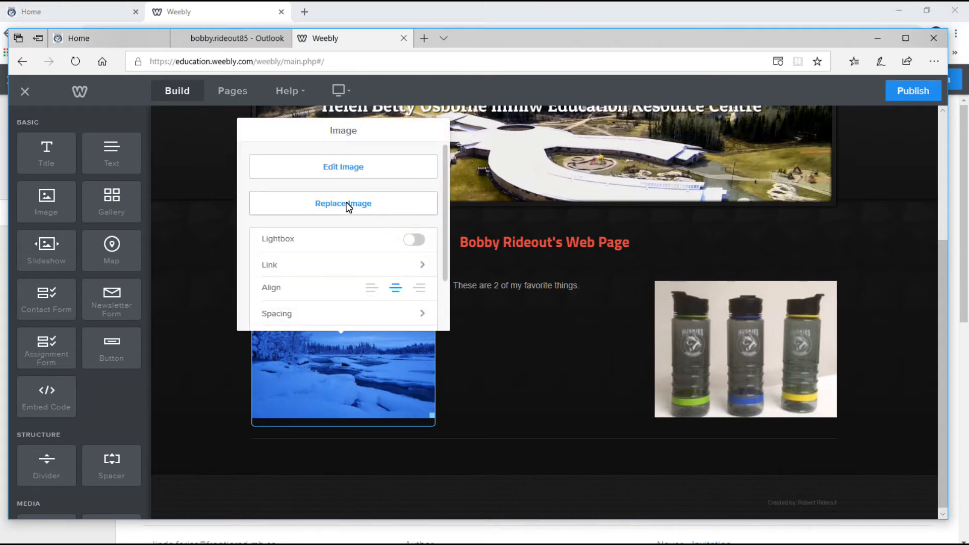
pyautogui.click(414, 241)
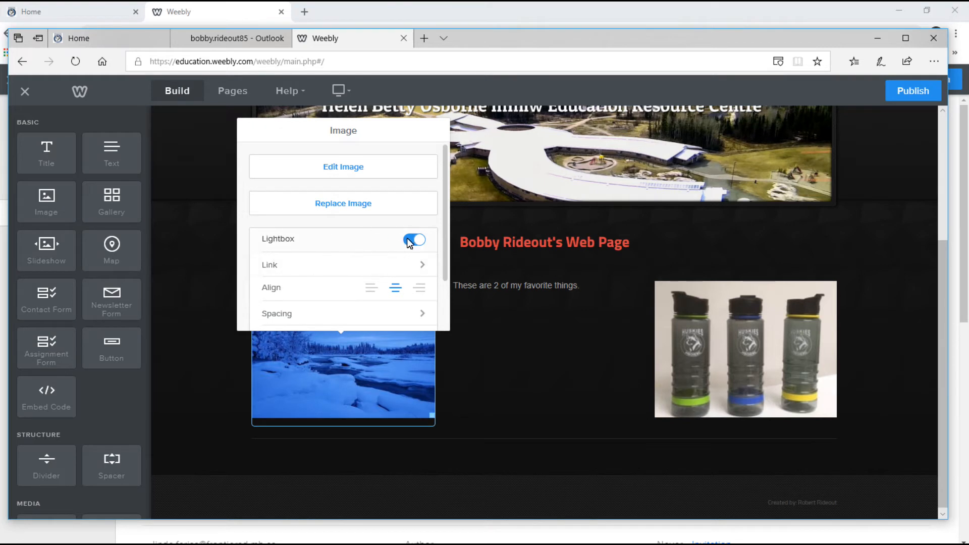
pyautogui.click(420, 264)
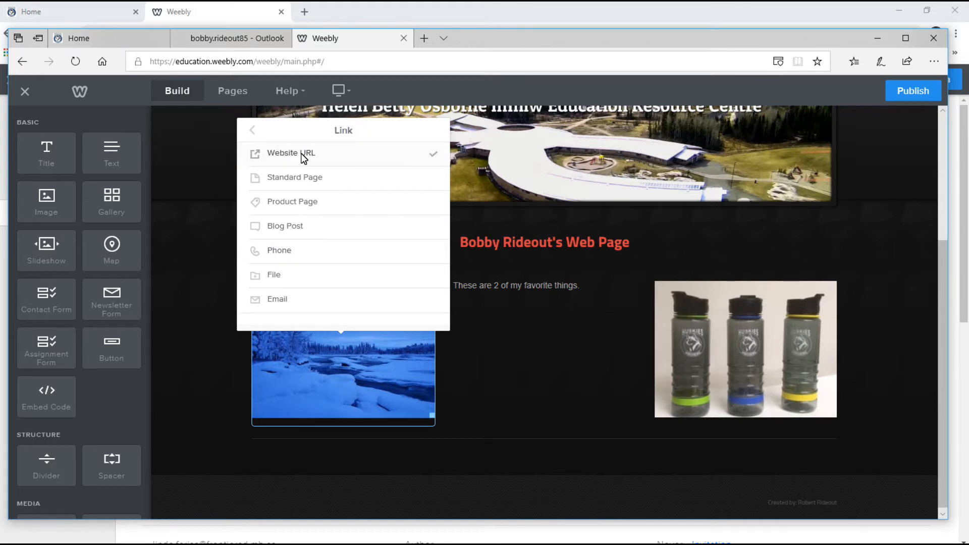
pyautogui.click(303, 158)
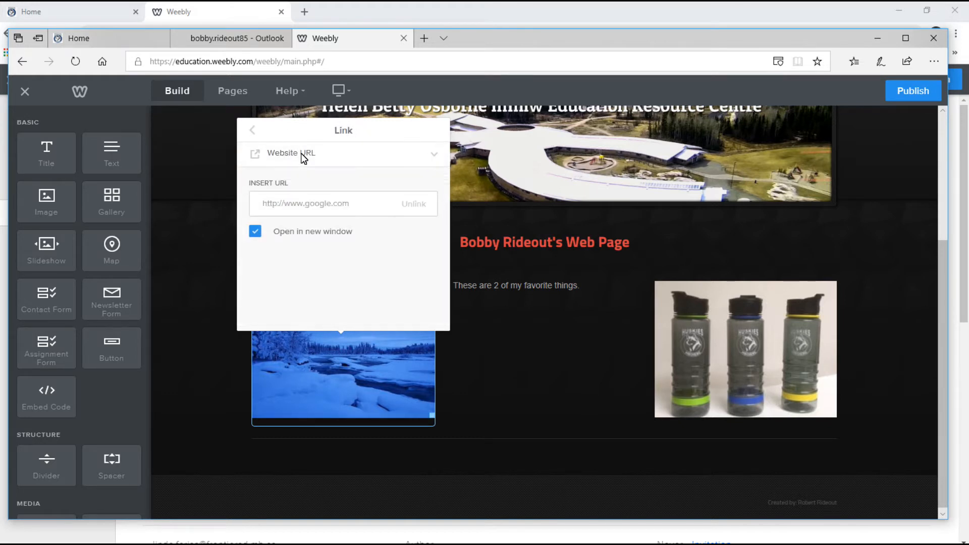
pyautogui.click(319, 205)
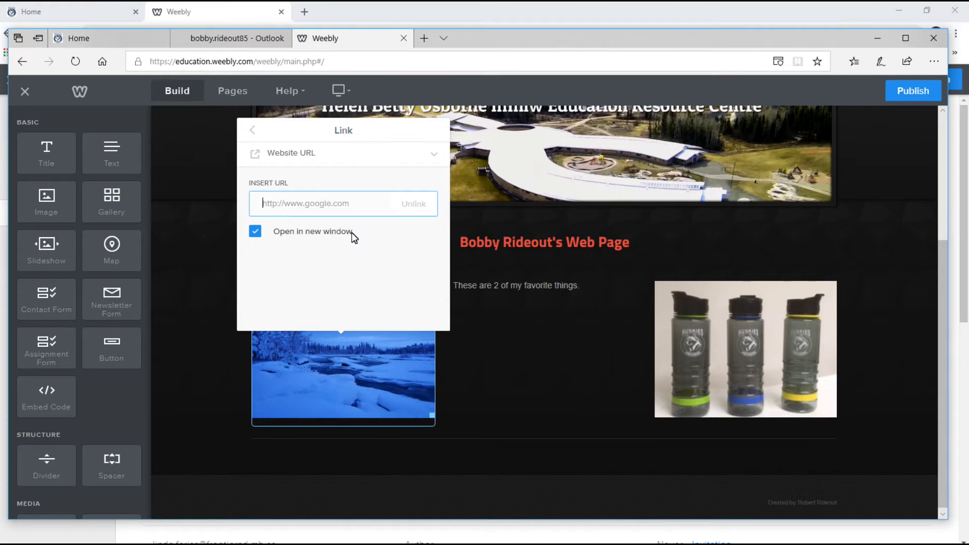
# Search Bing for 'river photo' in a new tab and show the image results.
pyautogui.click(424, 39)
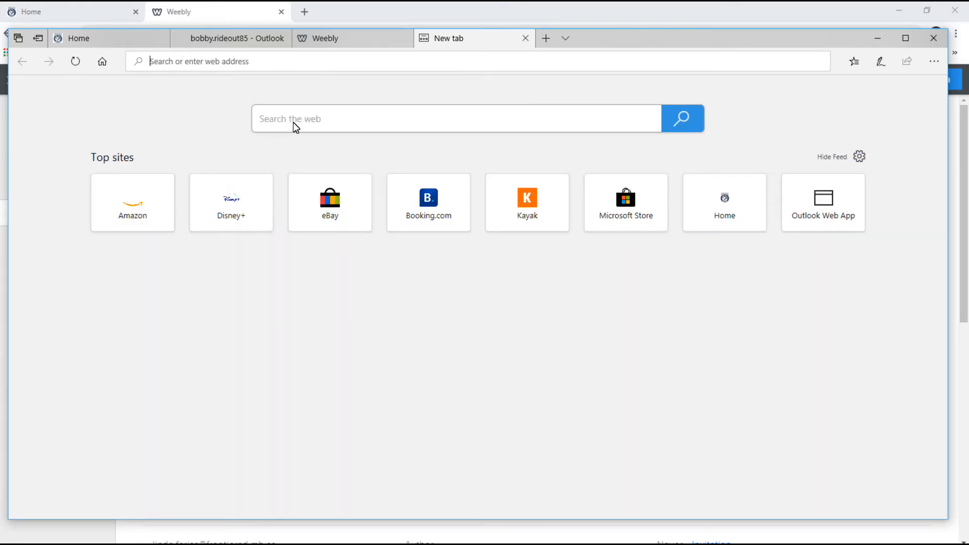
pyautogui.click(295, 126)
pyautogui.write('ri')
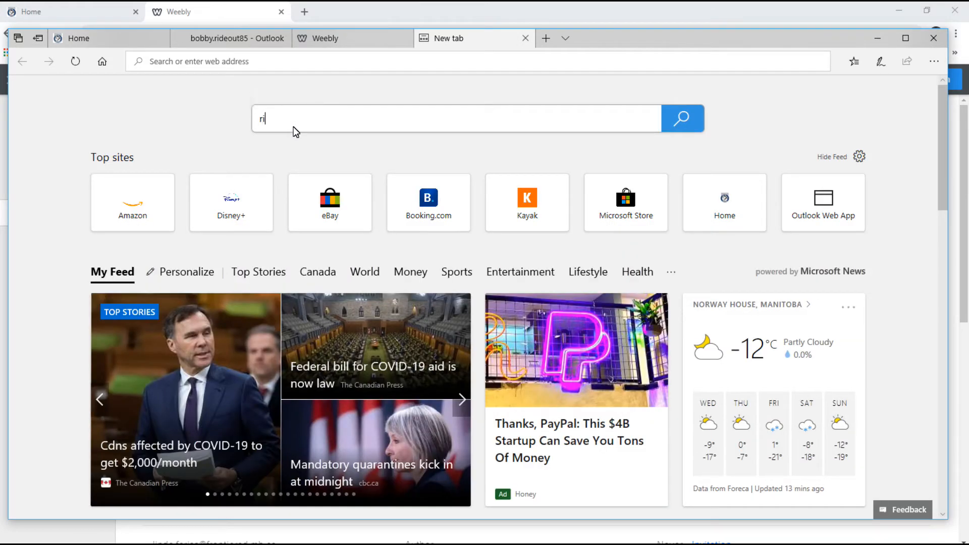
pyautogui.write('ver')
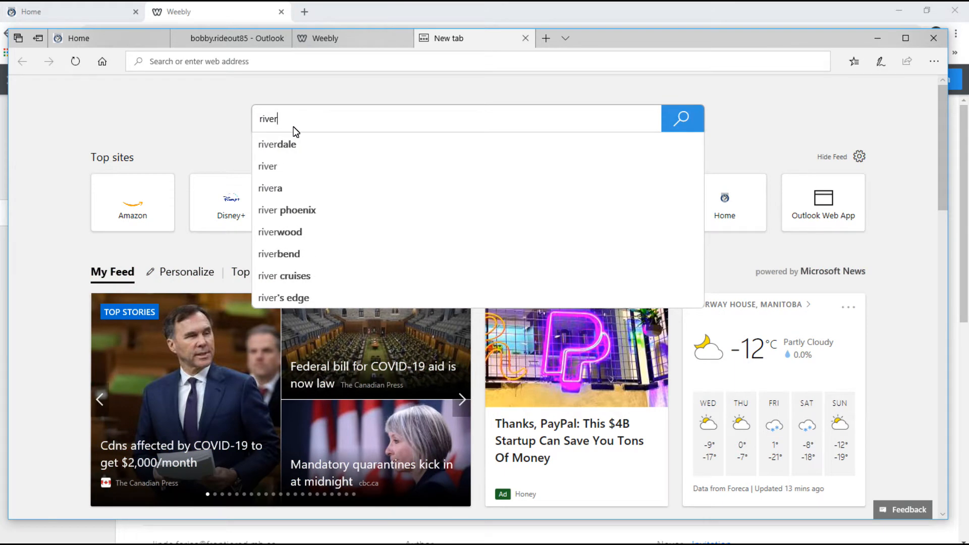
pyautogui.write(' photos')
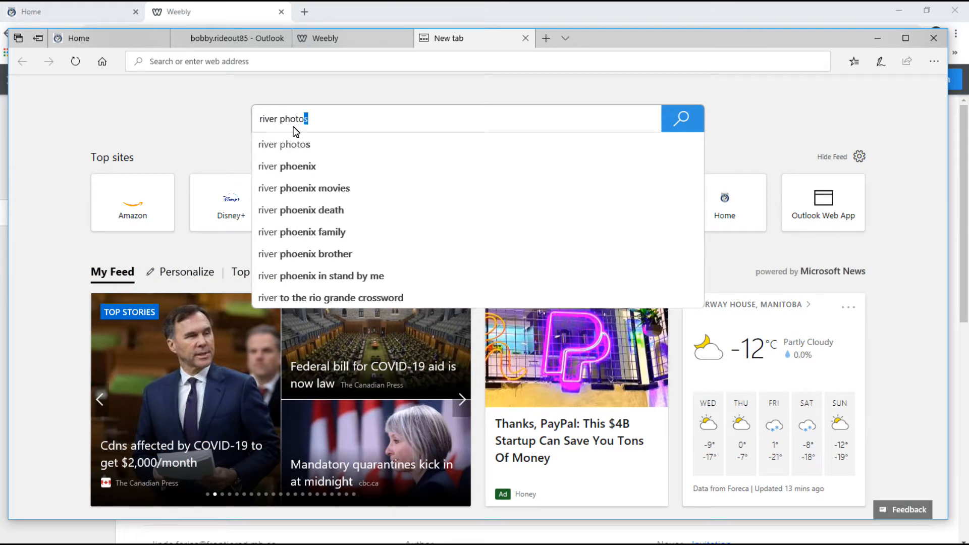
pyautogui.press('Return')
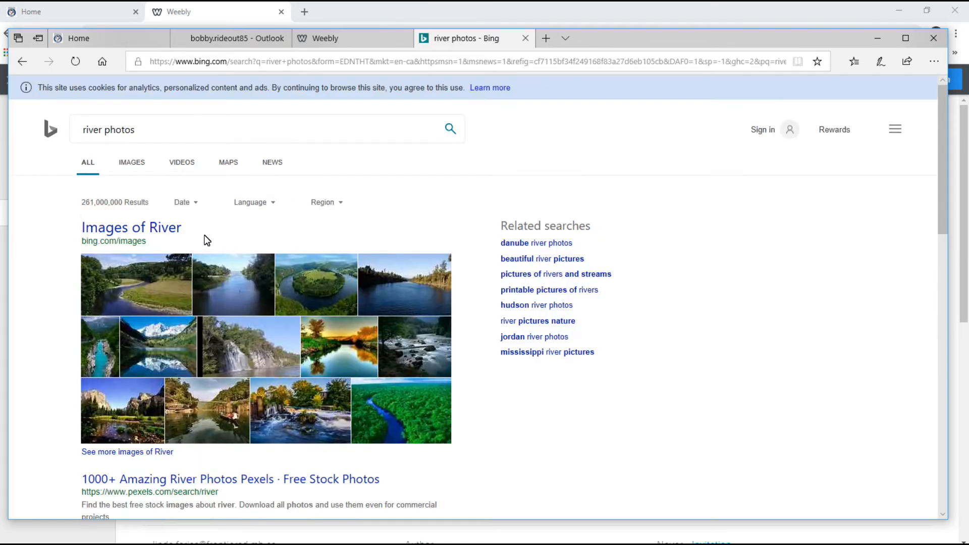
pyautogui.click(416, 295)
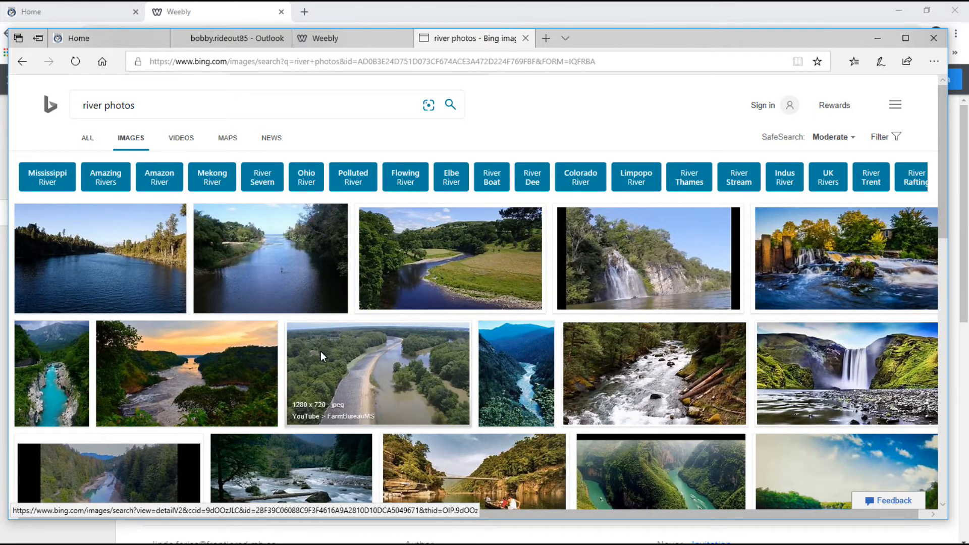
# Save the waterfall river picture to Pictures as 2.jpg and return to Weebly.
pyautogui.rightClick(822, 260)
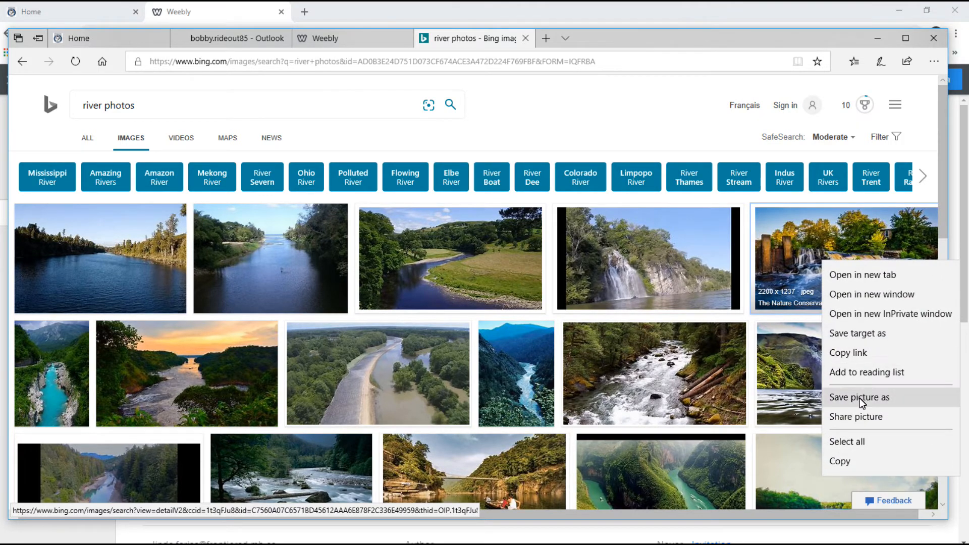
pyautogui.click(859, 398)
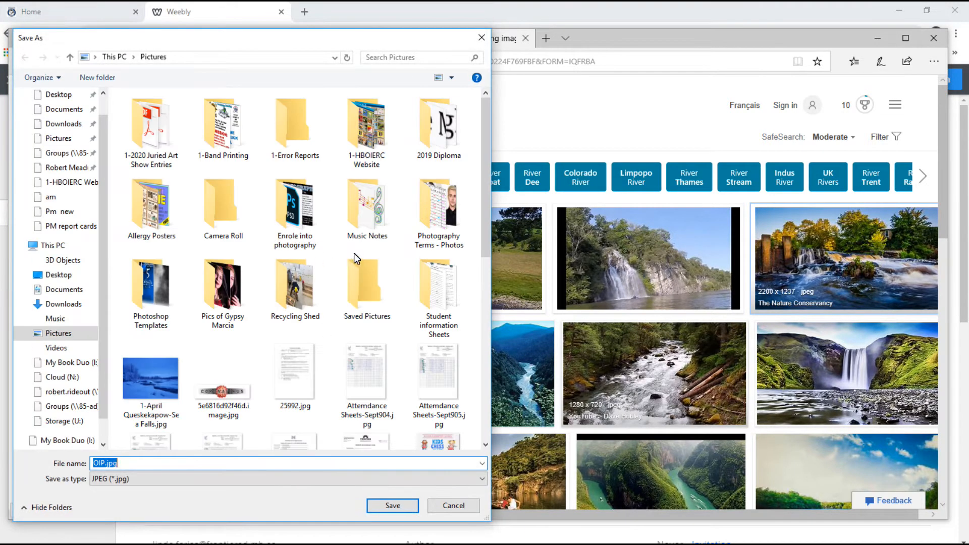
pyautogui.click(155, 410)
pyautogui.click(122, 465)
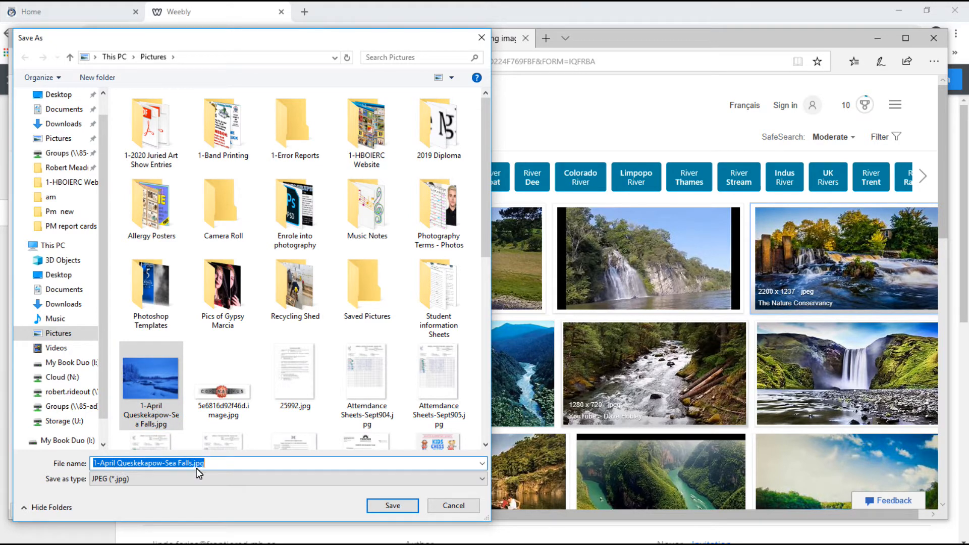
pyautogui.write('2')
pyautogui.click(397, 505)
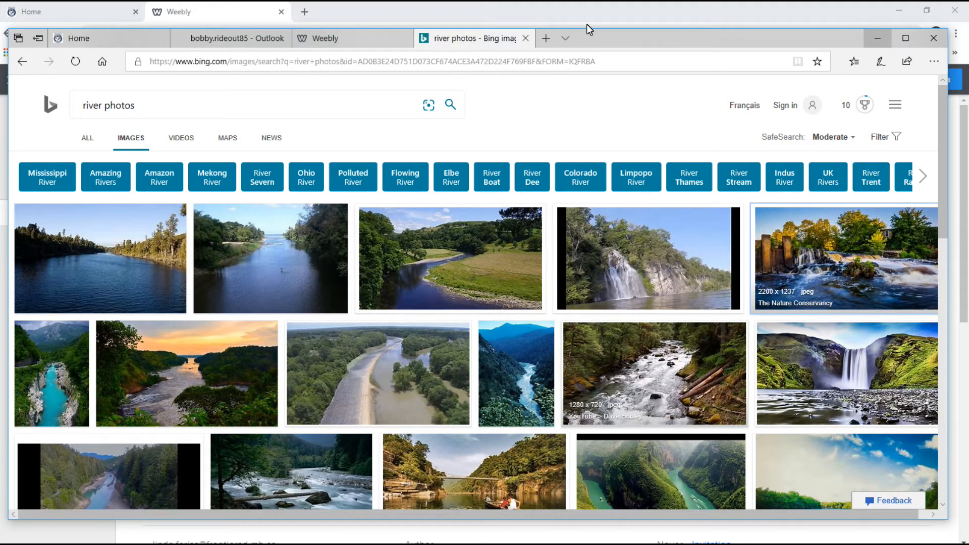
pyautogui.click(339, 41)
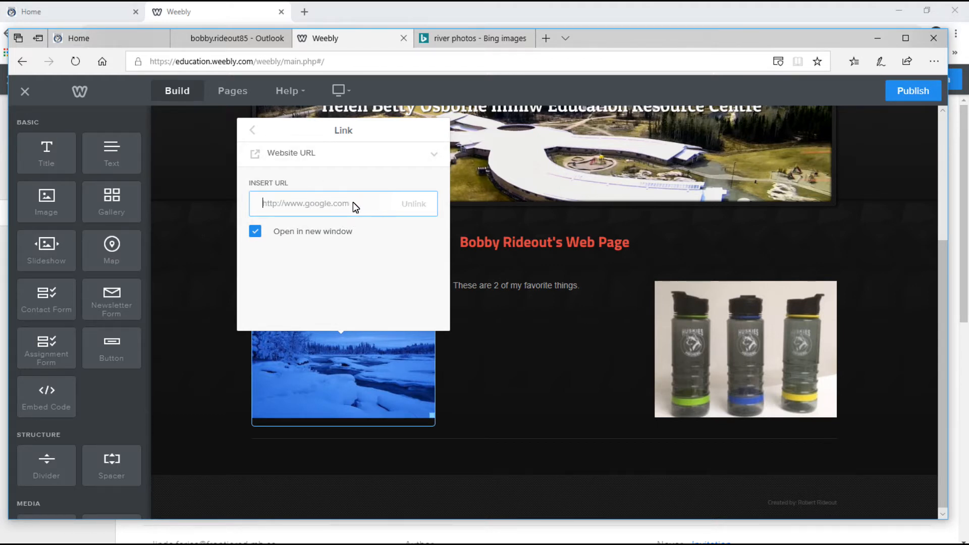
# Link the snow photo to the teacher's standard page in the site.
pyautogui.click(255, 134)
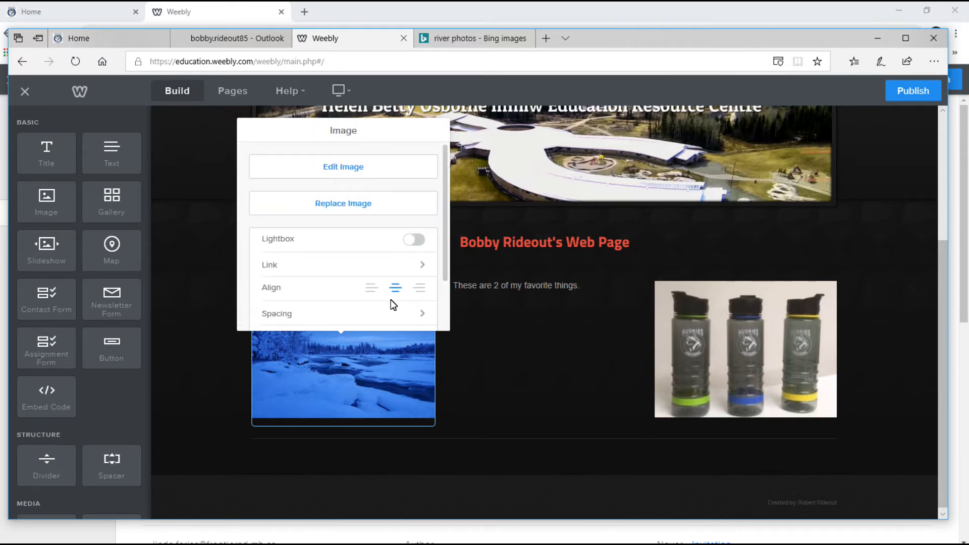
pyautogui.click(401, 266)
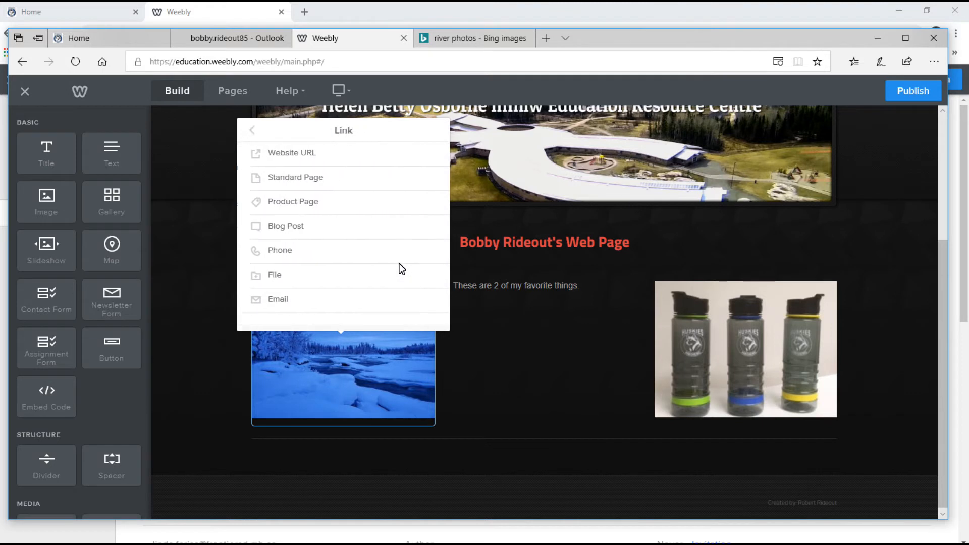
pyautogui.click(308, 178)
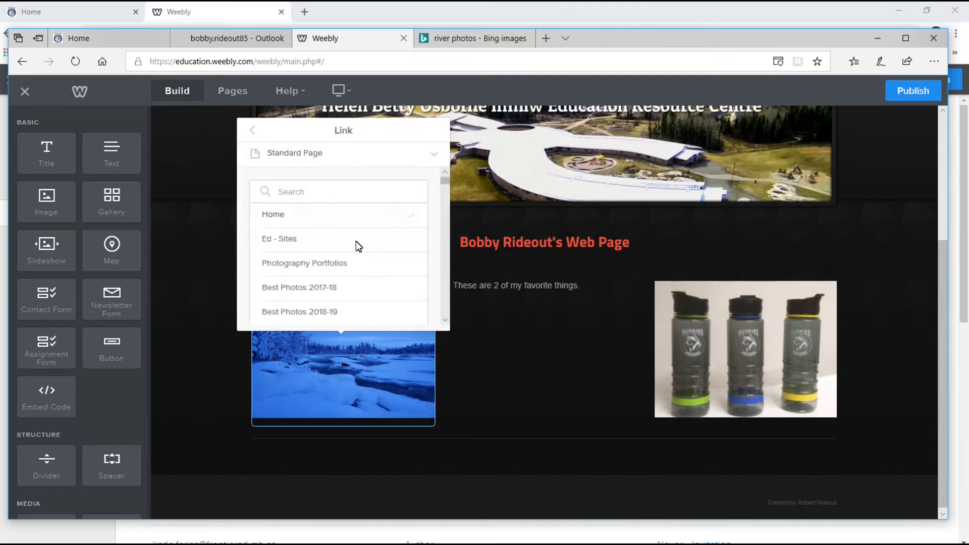
pyautogui.moveTo(443, 181); pyautogui.dragTo(445, 318)
pyautogui.click(311, 269)
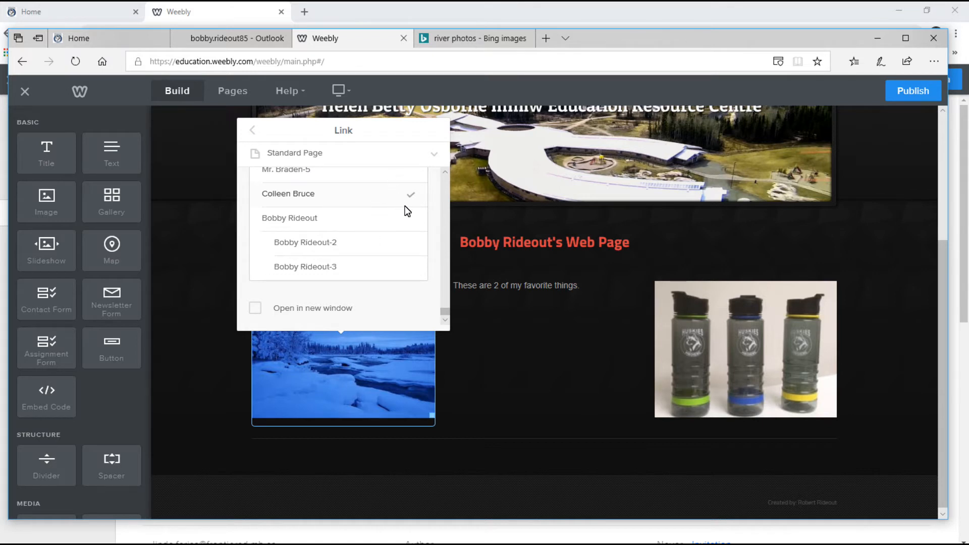
pyautogui.click(441, 265)
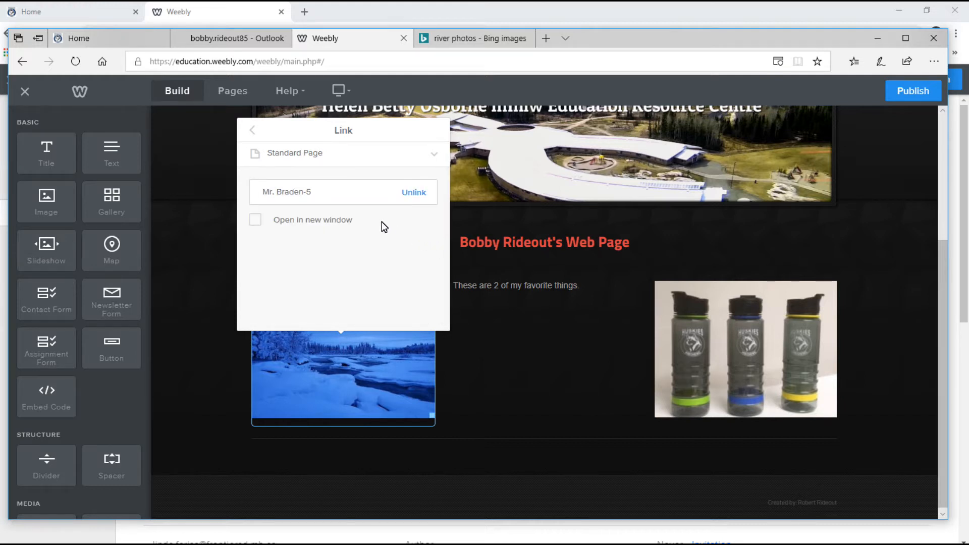
pyautogui.click(413, 194)
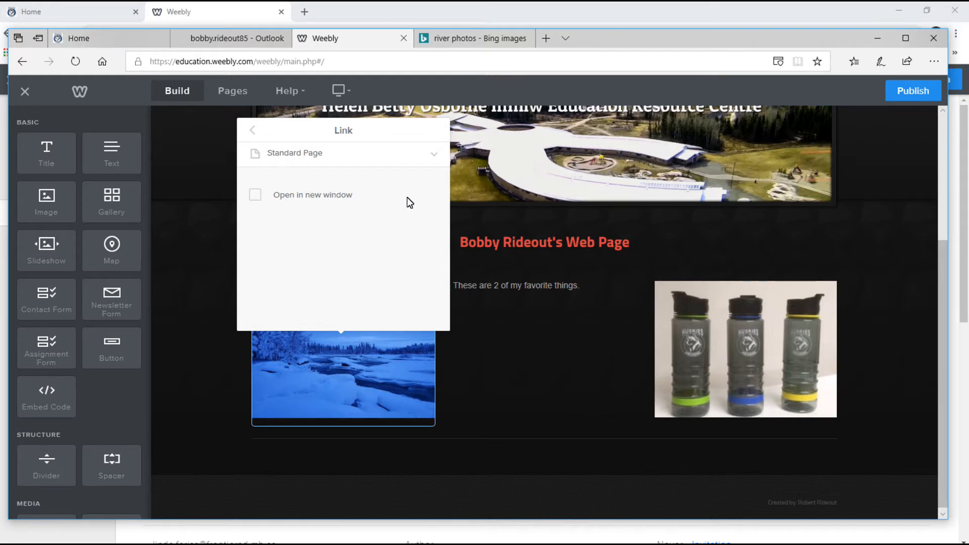
pyautogui.click(350, 158)
pyautogui.click(333, 216)
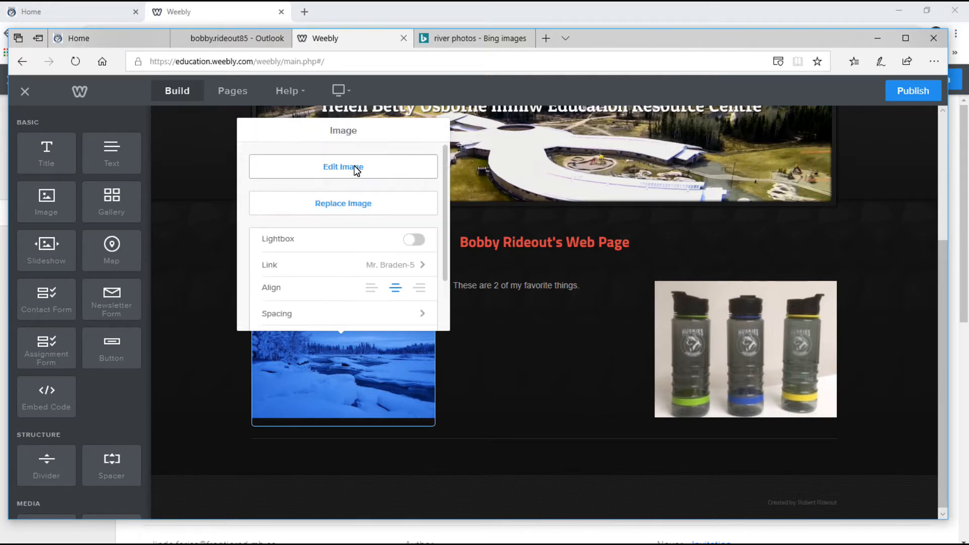
# Review the other link types, including Website URL, and go back without changing the link.
pyautogui.click(420, 266)
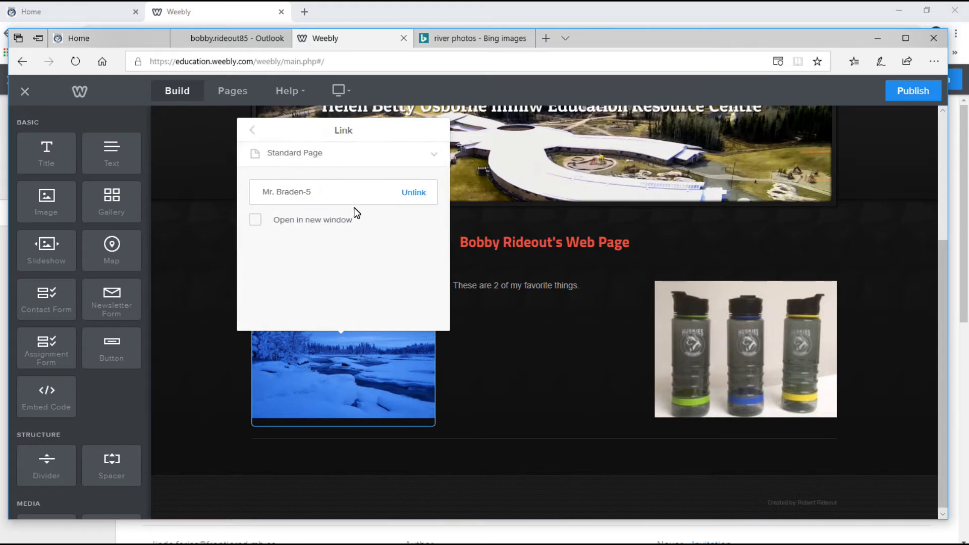
pyautogui.click(434, 156)
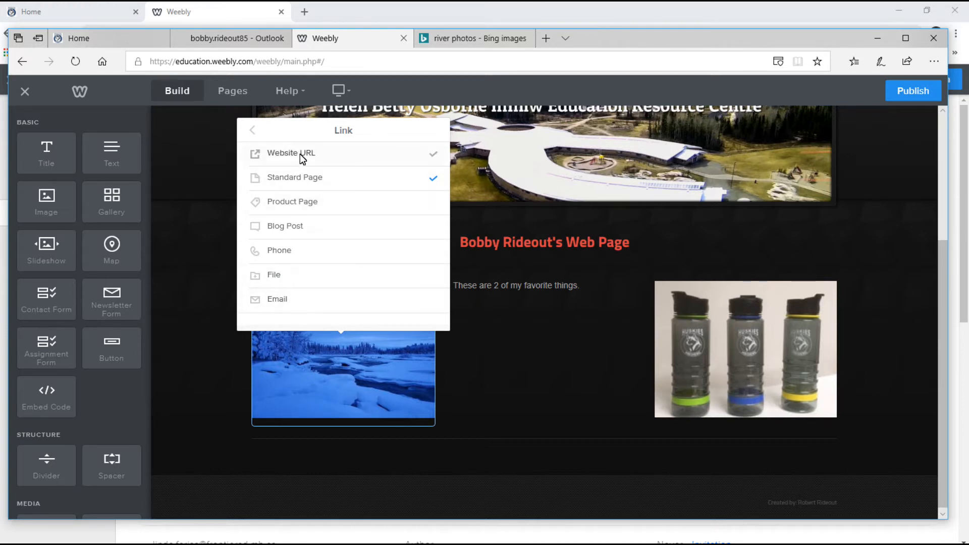
pyautogui.click(280, 154)
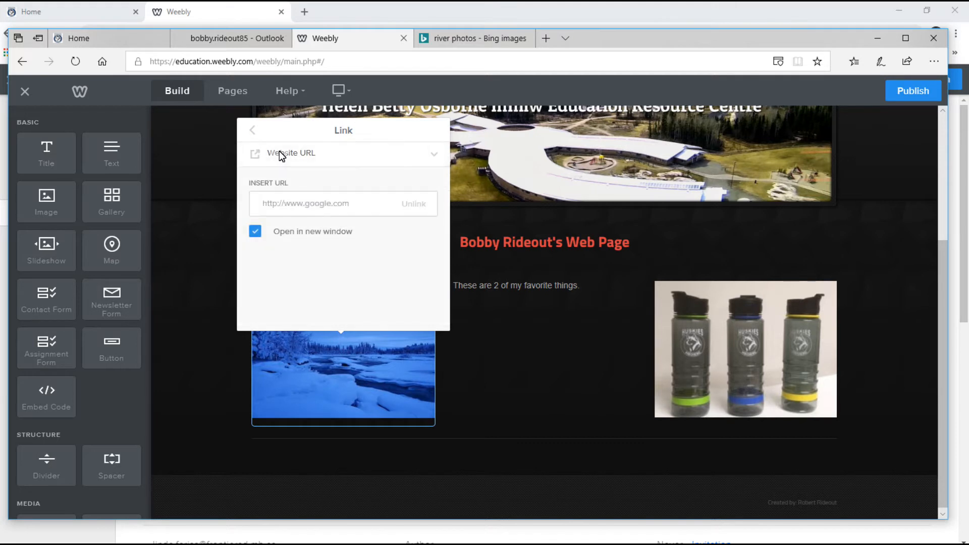
pyautogui.click(254, 133)
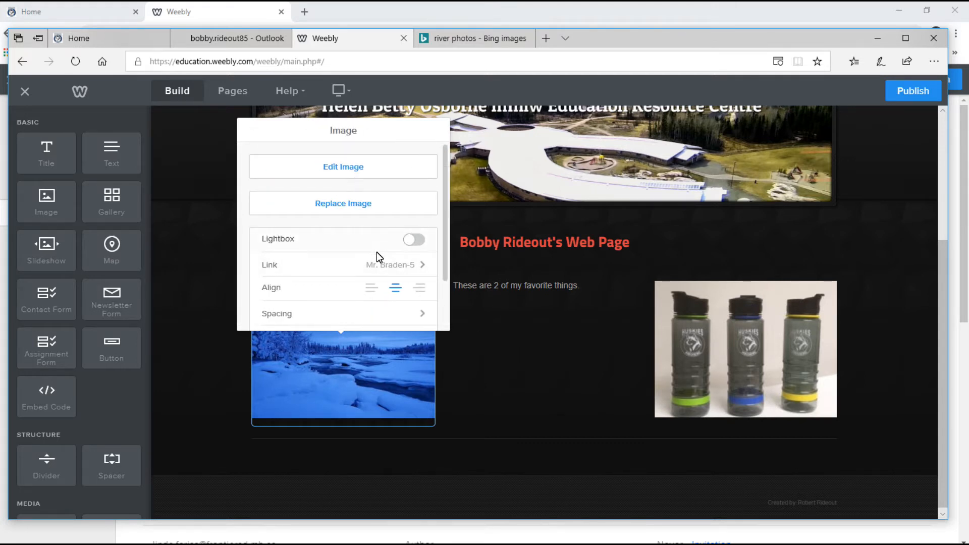
# Caption the snow photo 'Sea Falls' in its image settings.
pyautogui.scroll(-1, 398, 292)
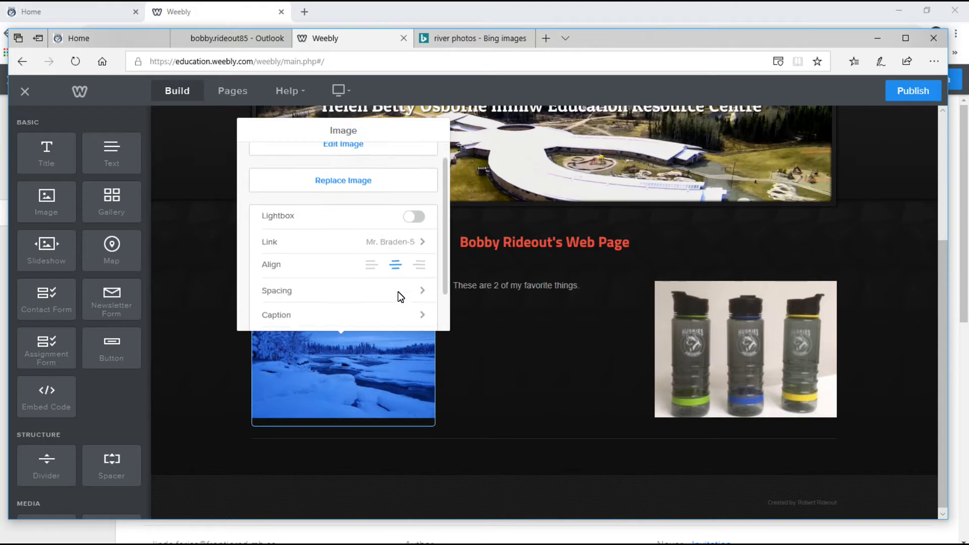
pyautogui.click(423, 285)
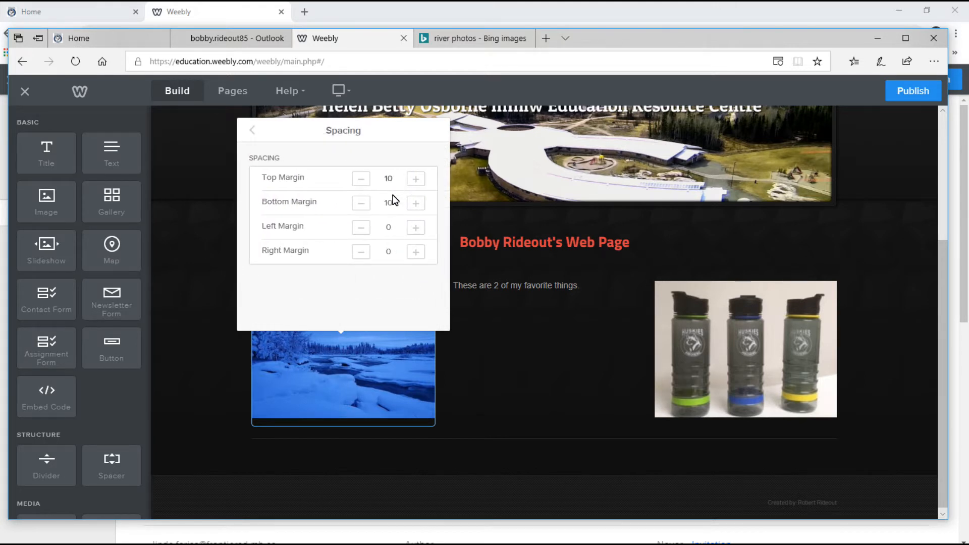
pyautogui.click(252, 131)
pyautogui.scroll(-1, 377, 297)
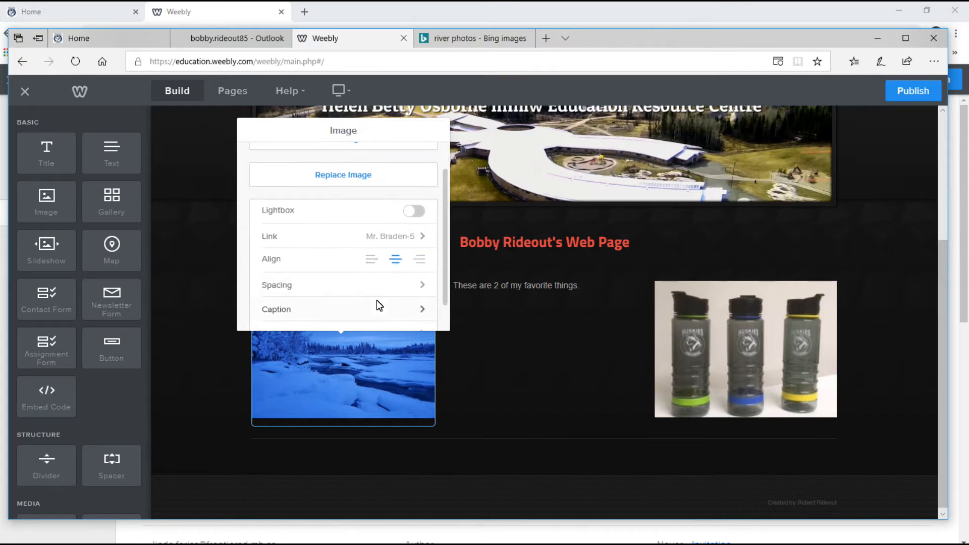
pyautogui.click(421, 309)
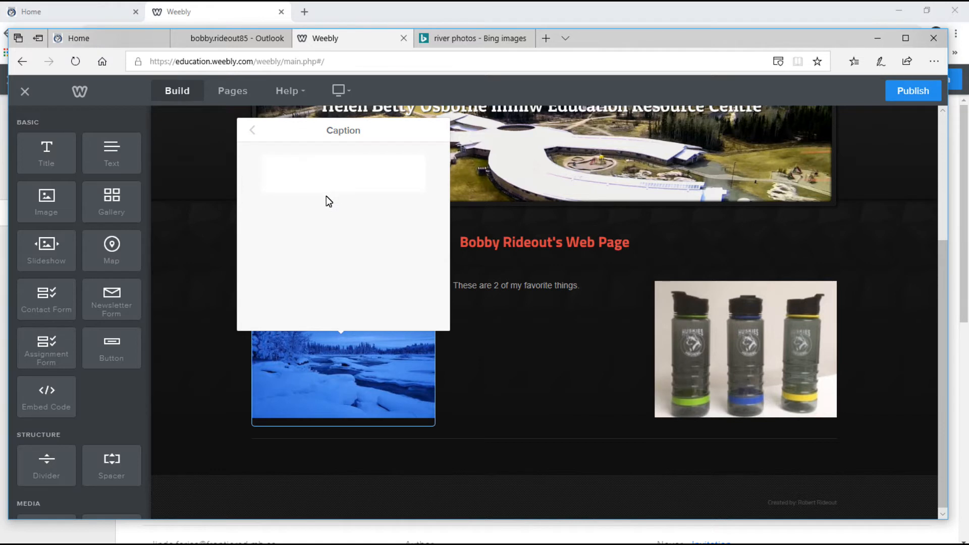
pyautogui.click(295, 184)
pyautogui.write('SeaFalls')
pyautogui.press('Left')
pyautogui.press('Left')
pyautogui.press('Left')
pyautogui.press('Left')
pyautogui.press('Left')
pyautogui.click(252, 131)
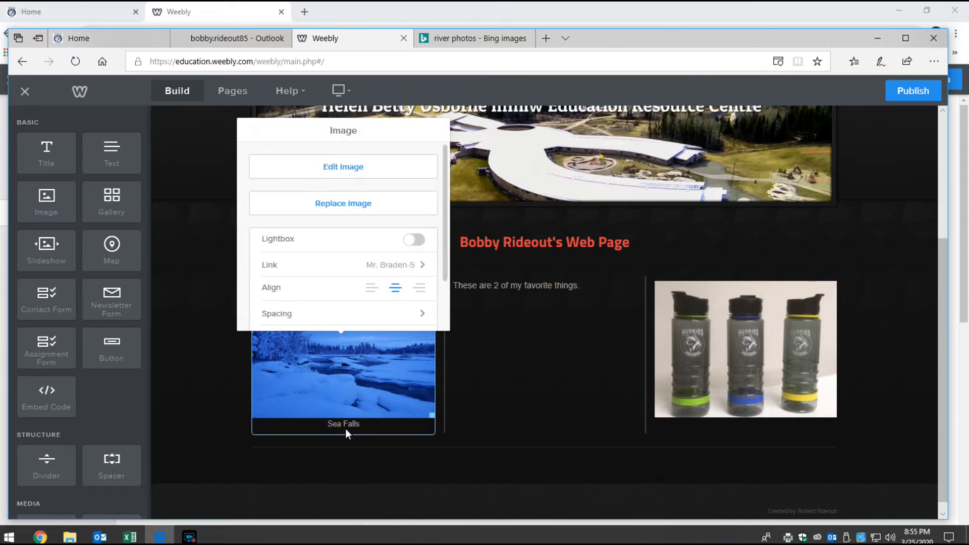
# Set the photo's advanced border to Thick with a Gray border colour.
pyautogui.scroll(-1, 424, 293)
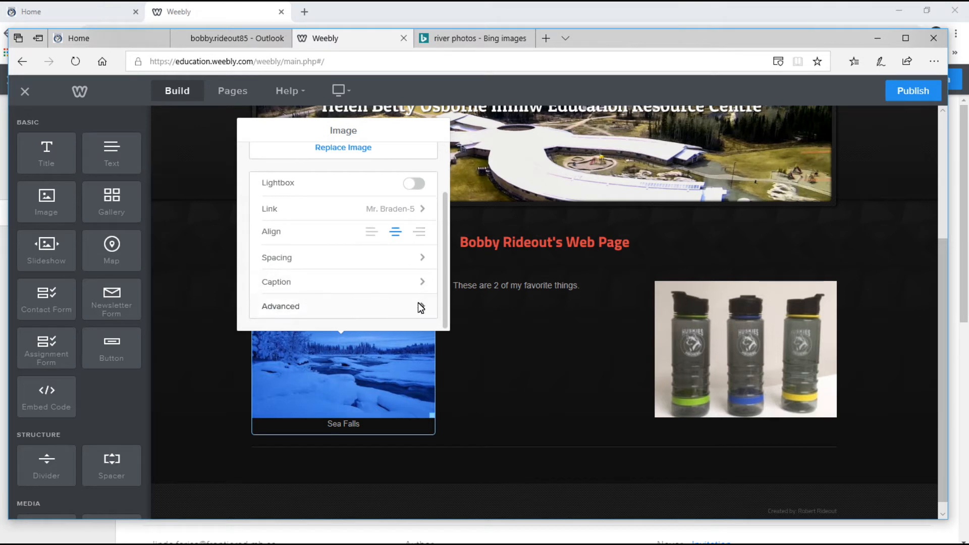
pyautogui.click(305, 306)
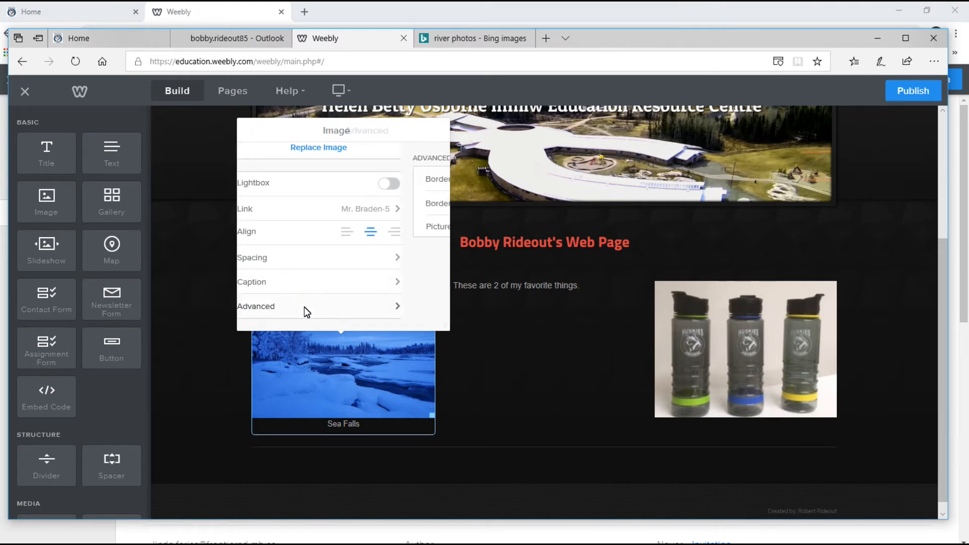
pyautogui.click(415, 181)
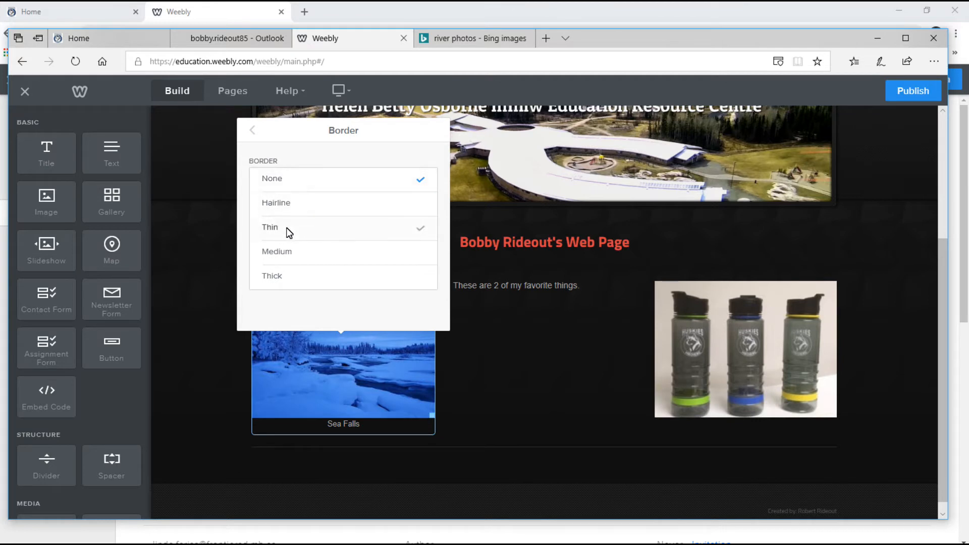
pyautogui.click(291, 277)
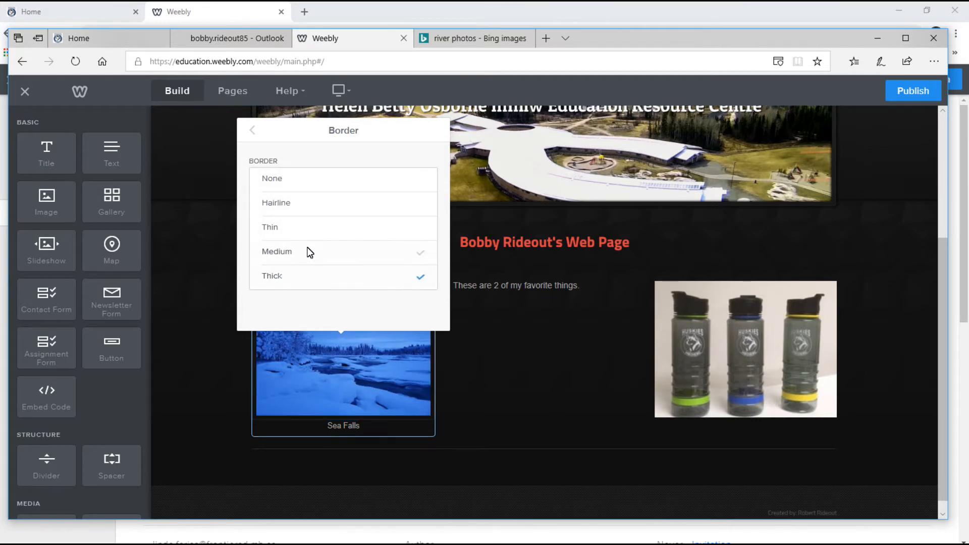
pyautogui.click(254, 132)
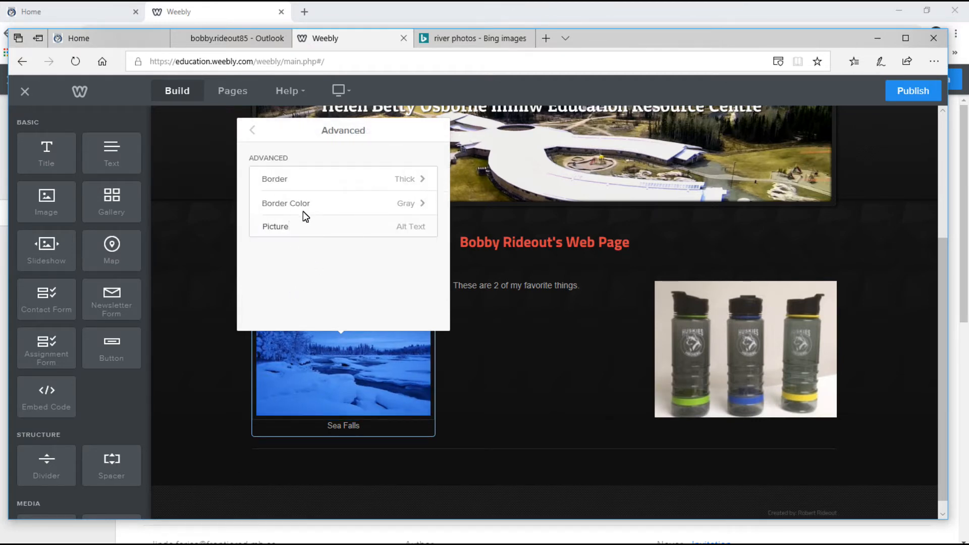
pyautogui.click(406, 203)
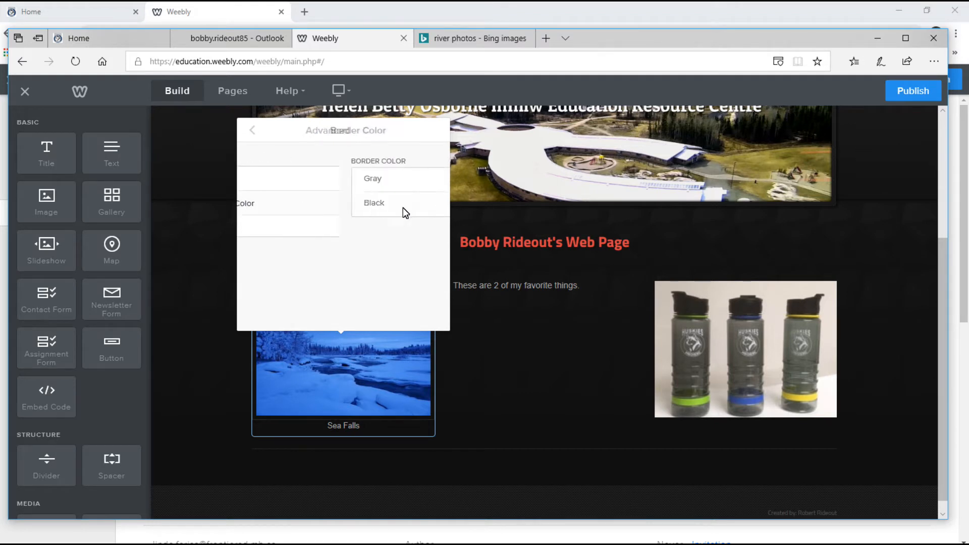
pyautogui.click(297, 179)
pyautogui.click(291, 201)
pyautogui.click(292, 181)
pyautogui.click(252, 130)
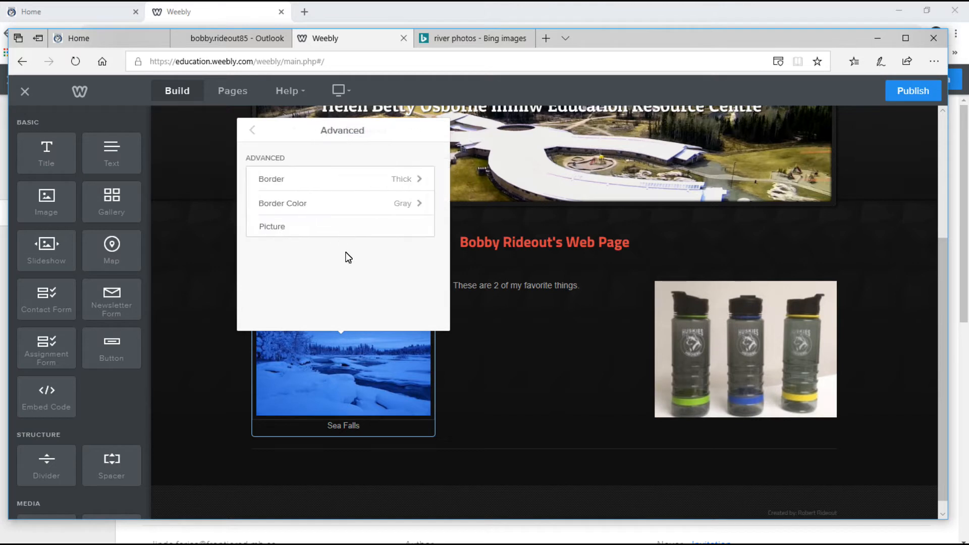
# Check the alt text field, then close the image settings and deselect the photo.
pyautogui.click(314, 229)
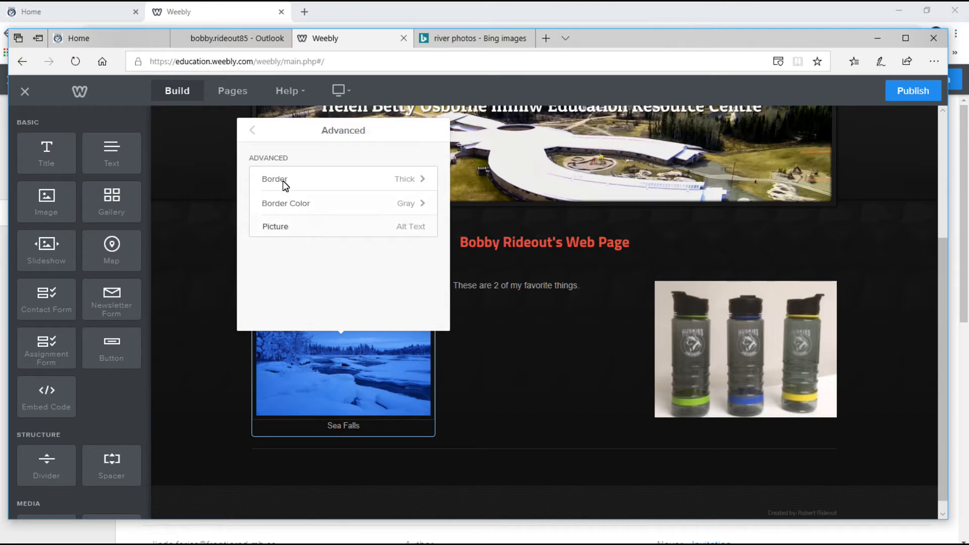
pyautogui.click(253, 131)
pyautogui.click(526, 372)
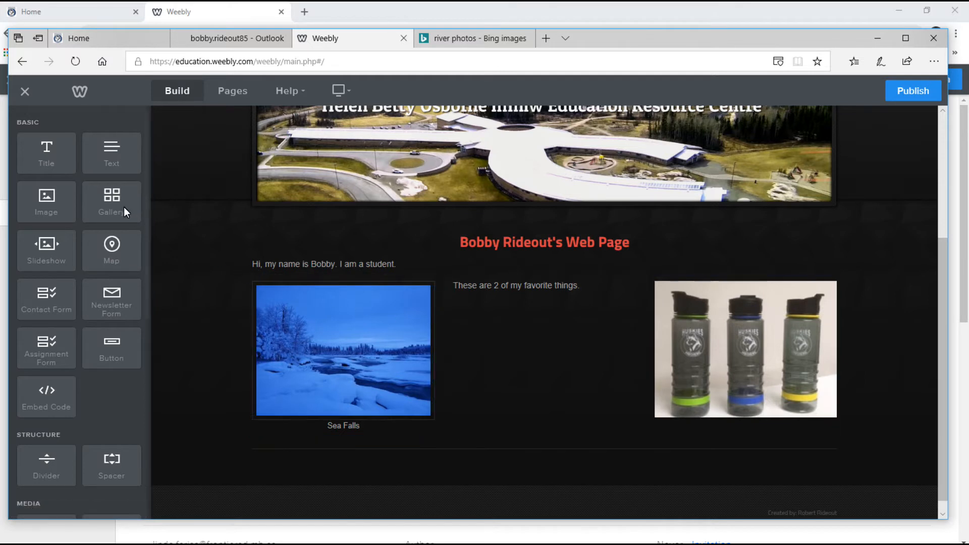
# Add a photo gallery below the page content and choose to upload from the computer.
pyautogui.scroll(-1, 522, 382)
pyautogui.moveTo(107, 199); pyautogui.dragTo(536, 457)
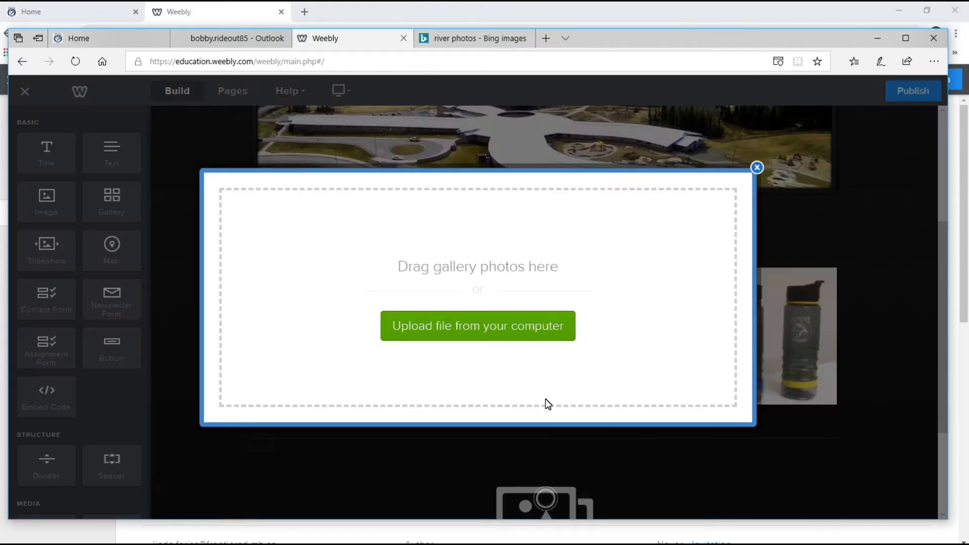
pyautogui.click(512, 328)
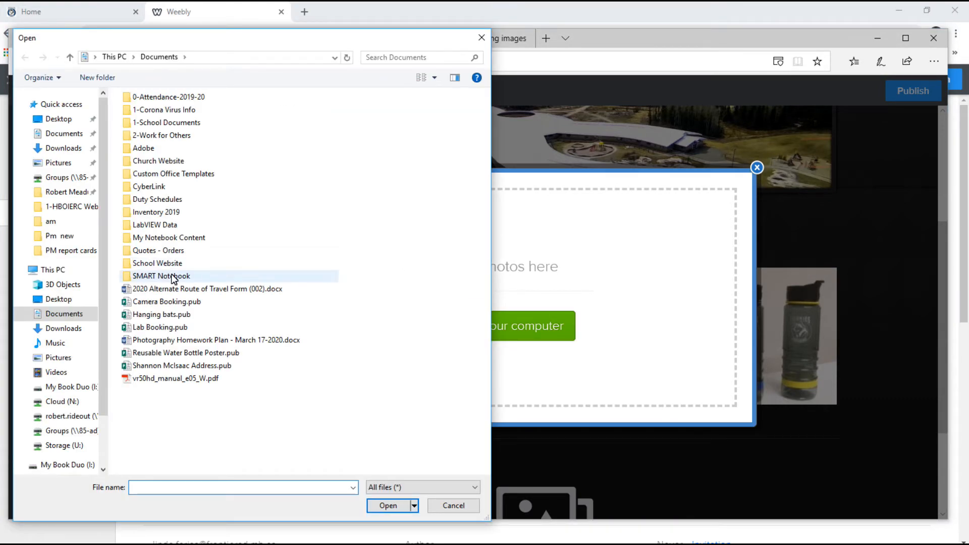
# Browse Storage (U:) to Introduction to Photography 20s-A > 1-Rideout > 4-Feb 28-Basketball > 1-Folder.
pyautogui.click(55, 163)
pyautogui.scroll(-1, 61, 423)
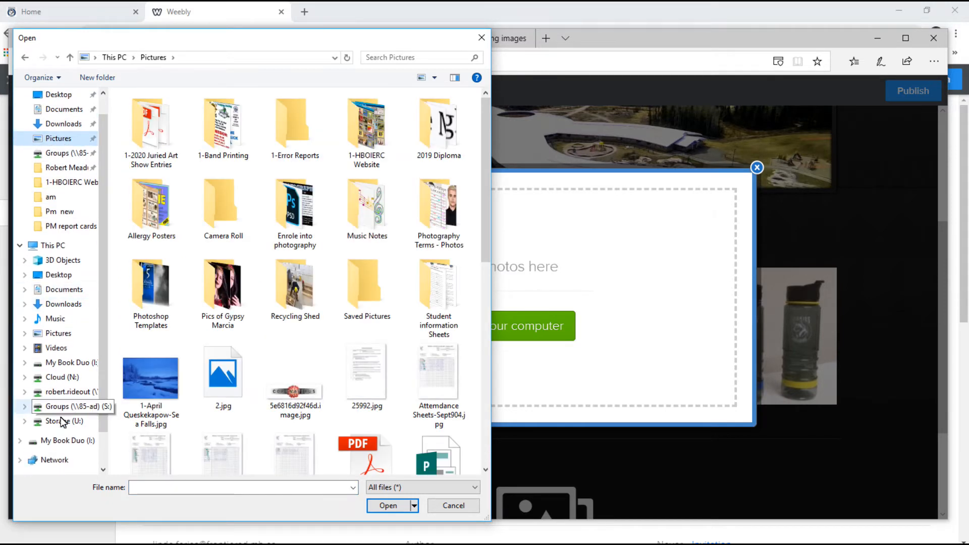
pyautogui.click(63, 421)
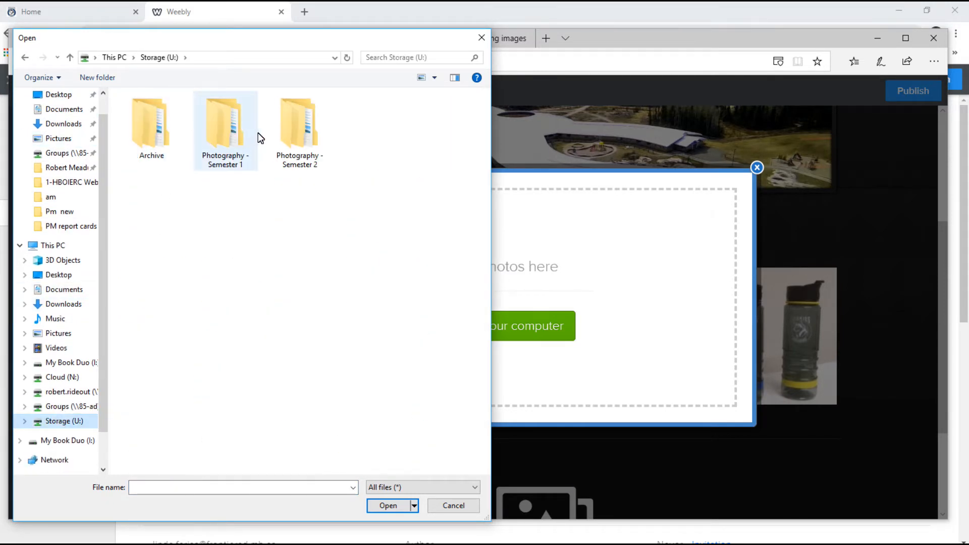
pyautogui.doubleClick(303, 133)
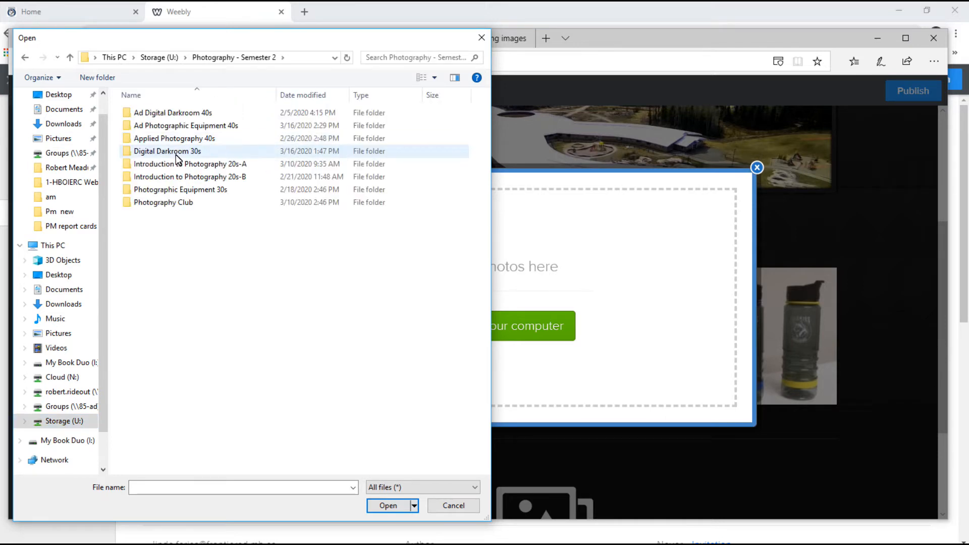
pyautogui.doubleClick(170, 139)
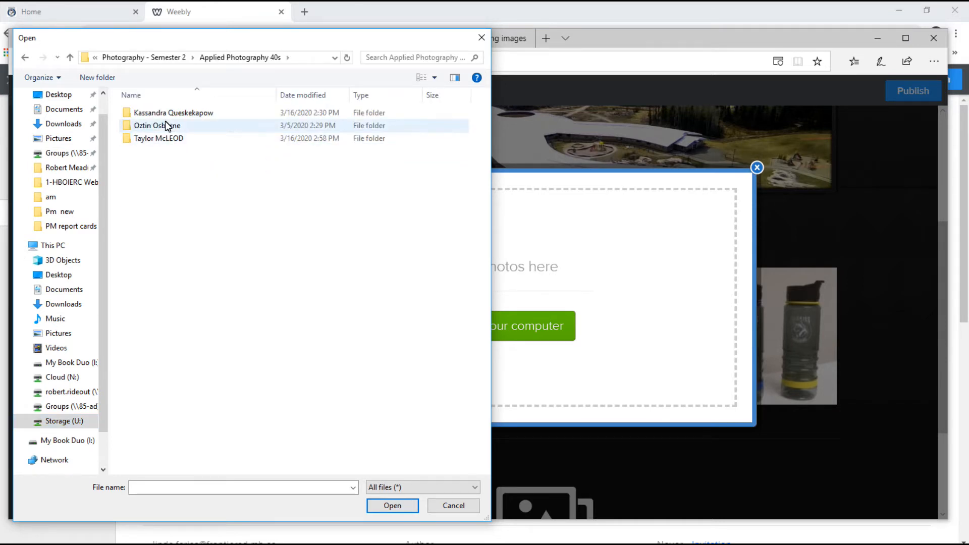
pyautogui.click(70, 57)
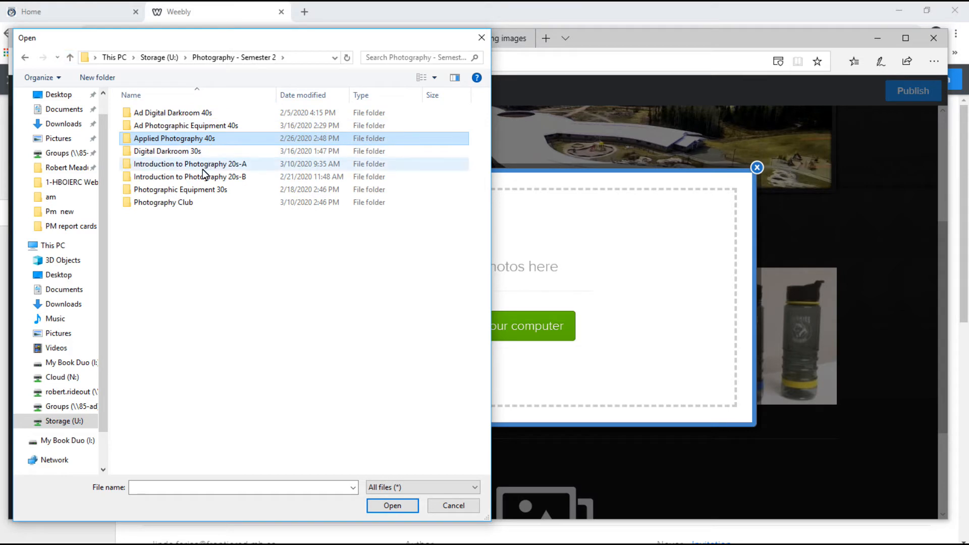
pyautogui.doubleClick(191, 165)
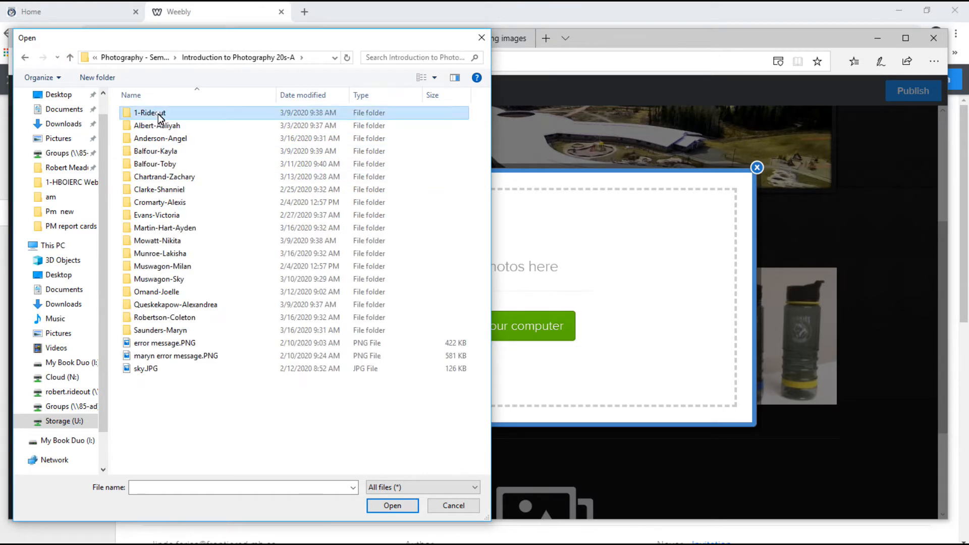
pyautogui.doubleClick(160, 116)
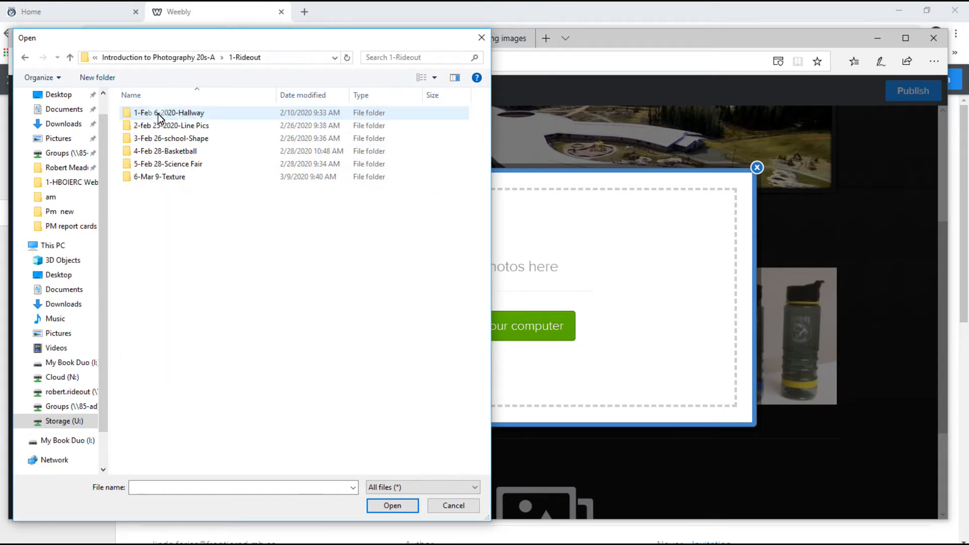
pyautogui.doubleClick(182, 155)
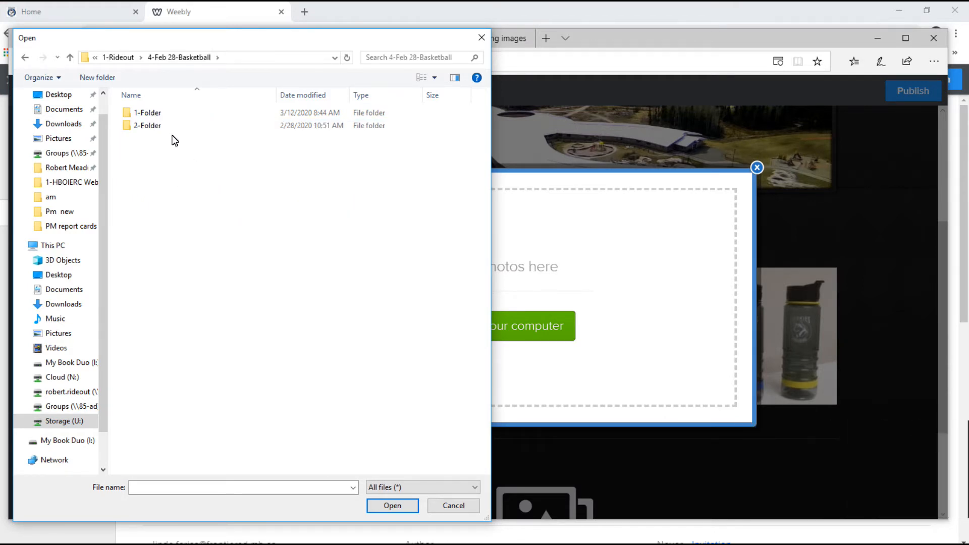
pyautogui.click(159, 116)
pyautogui.doubleClick(159, 117)
# Select photos IMG_5823 through IMG_5828 and upload them to the gallery.
pyautogui.click(208, 149)
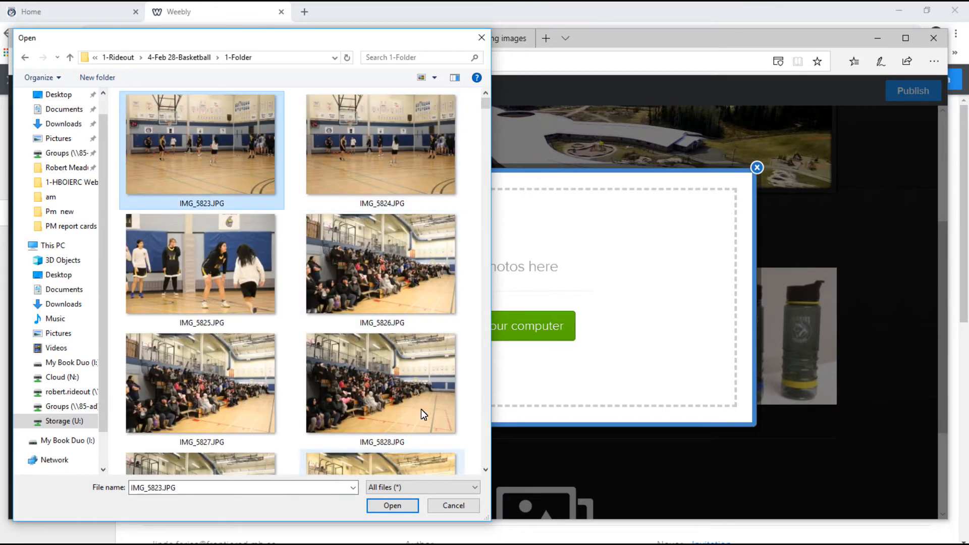
pyautogui.press('Tab')
pyautogui.keyDown('ctrl'); pyautogui.click(389, 255); pyautogui.keyUp('ctrl')
pyautogui.keyDown('ctrl'); pyautogui.click(371, 183); pyautogui.keyUp('ctrl')
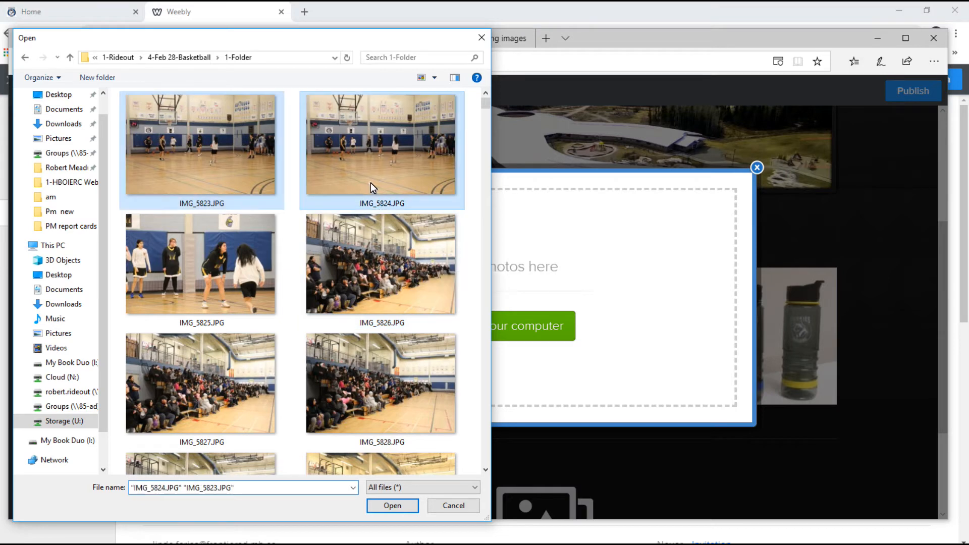
pyautogui.keyDown('ctrl'); pyautogui.click(235, 250); pyautogui.keyUp('ctrl')
pyautogui.keyDown('ctrl'); pyautogui.click(225, 342); pyautogui.keyUp('ctrl')
pyautogui.keyDown('ctrl'); pyautogui.click(368, 376); pyautogui.keyUp('ctrl')
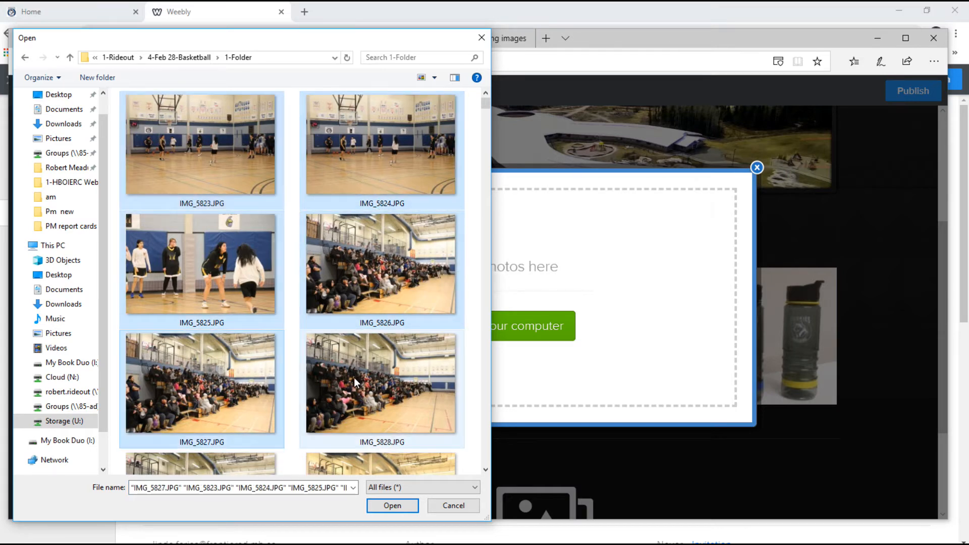
pyautogui.click(392, 505)
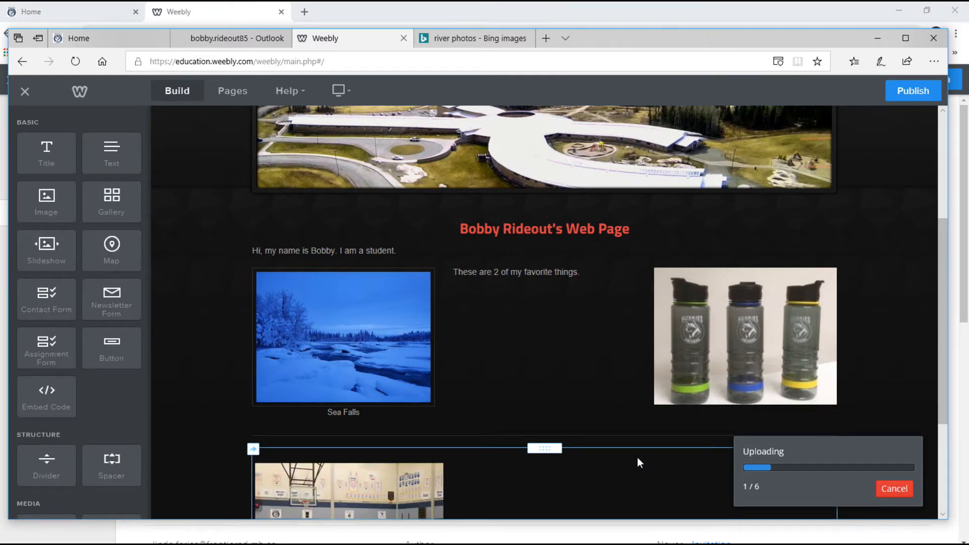
# Scroll down while the 6/6 upload finishes to check the two-row basketball gallery.
pyautogui.scroll(-1, 638, 459)
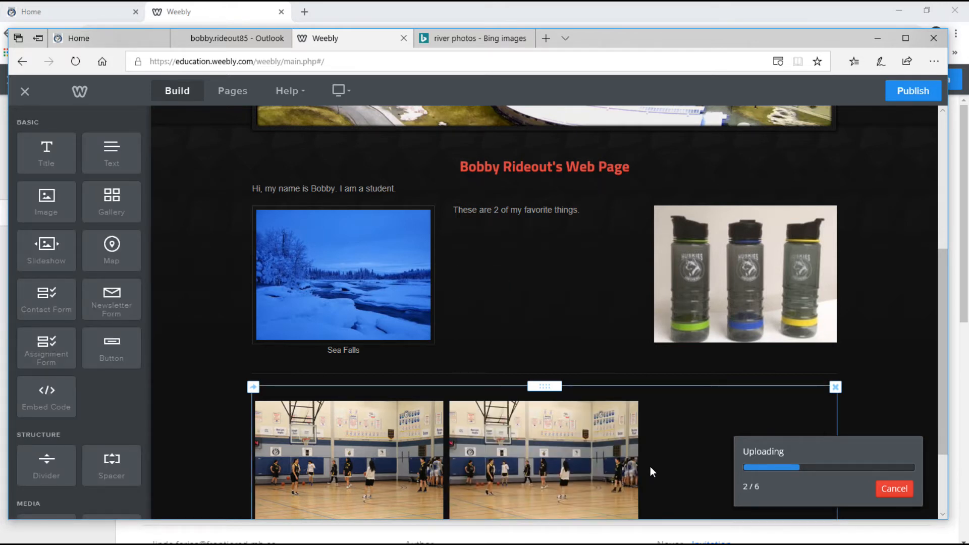
pyautogui.scroll(-2, 651, 472)
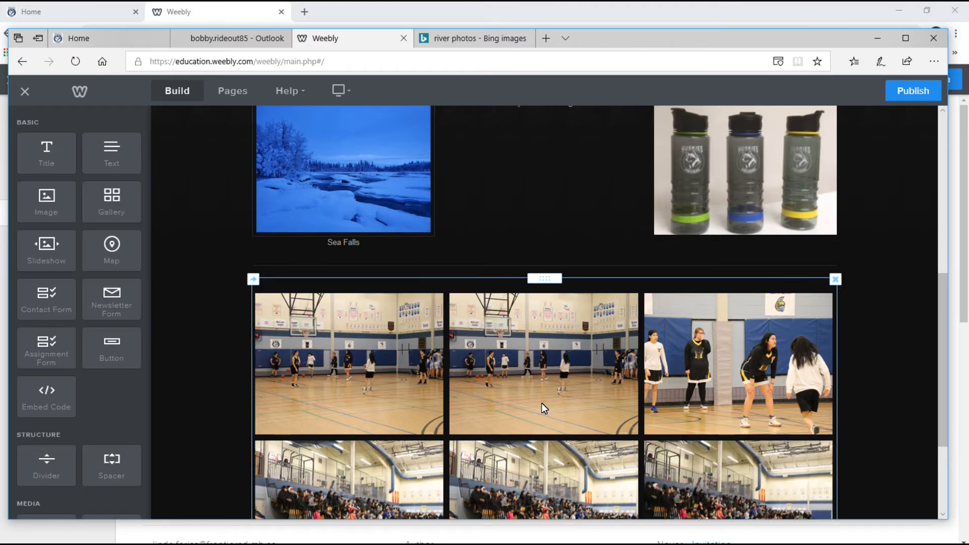
pyautogui.scroll(-3, 544, 396)
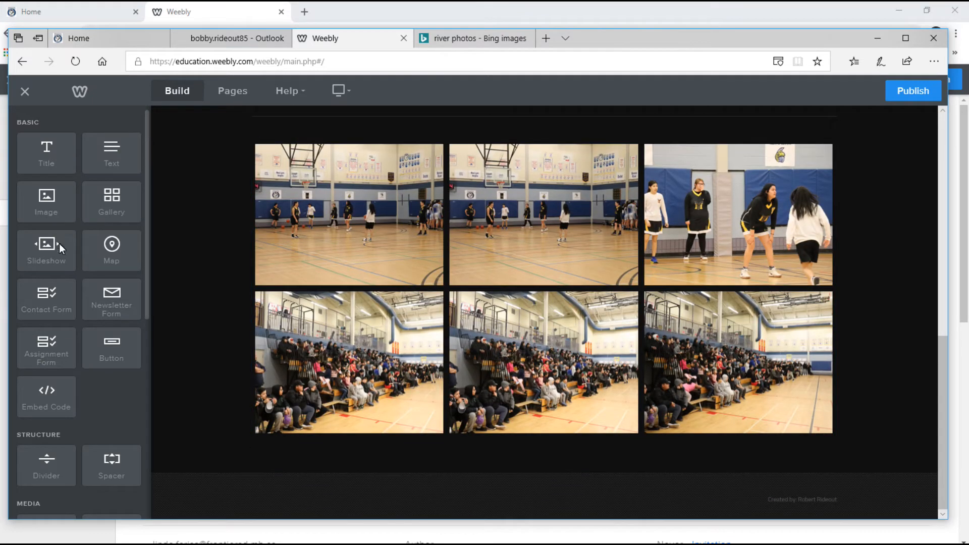
# Place a Thumbnails on Bottom slideshow beneath the photo gallery.
pyautogui.moveTo(41, 253); pyautogui.dragTo(533, 417)
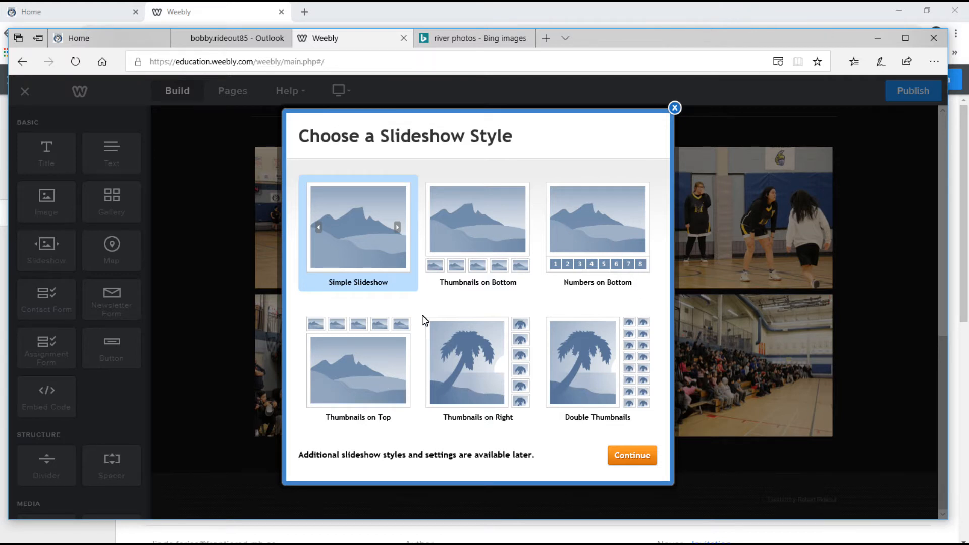
pyautogui.click(478, 214)
pyautogui.click(617, 455)
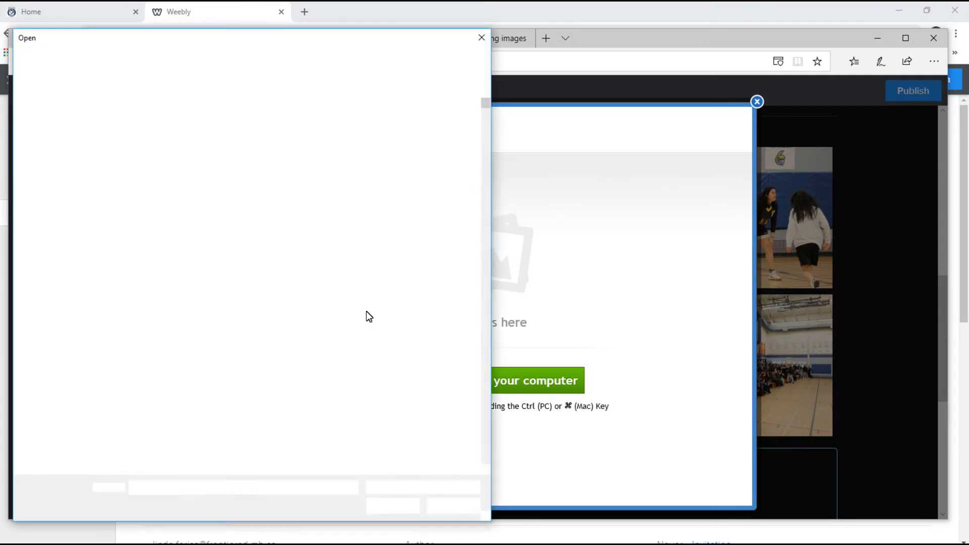
# Upload IMG_5823 to IMG_5826 into the slideshow and save it to the page.
pyautogui.moveTo(444, 207); pyautogui.dragTo(225, 348)
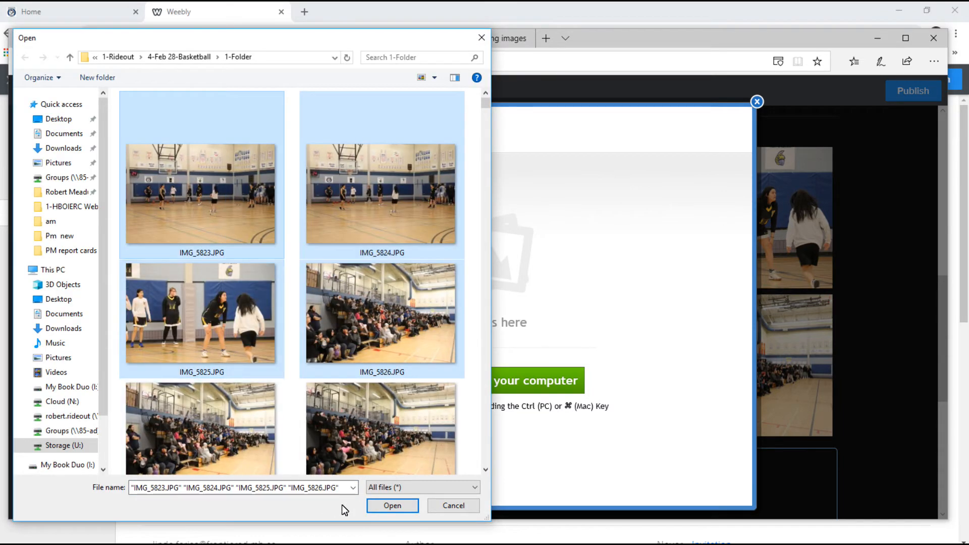
pyautogui.click(389, 507)
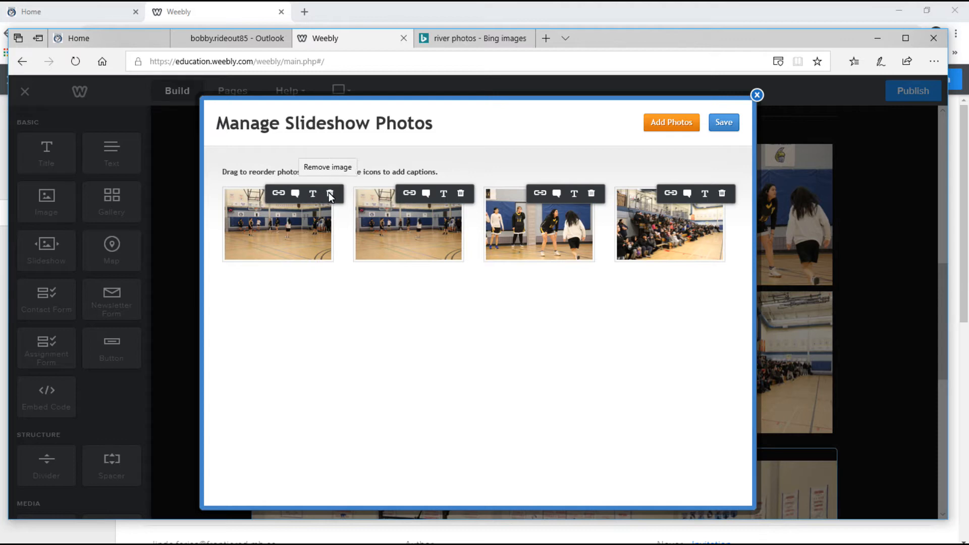
pyautogui.click(725, 124)
pyautogui.scroll(-7, 650, 344)
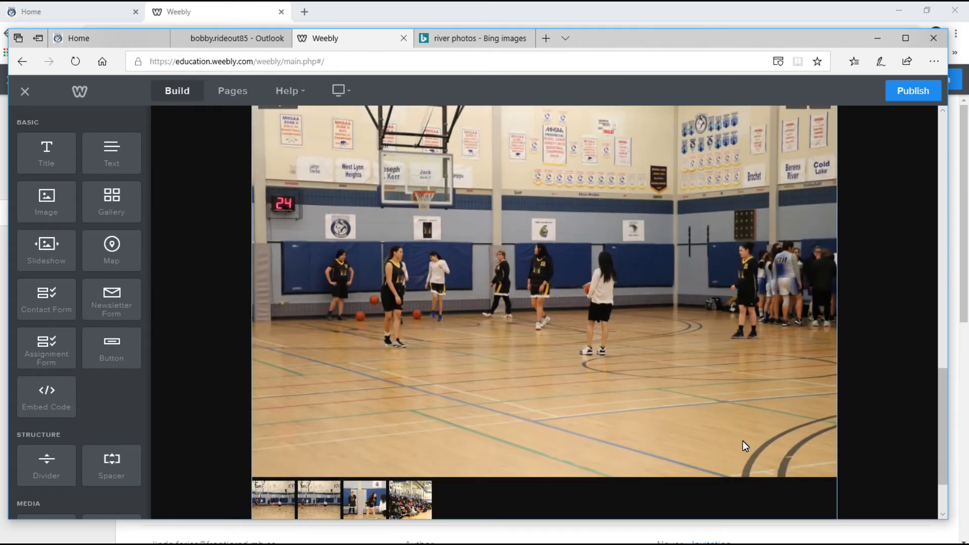
pyautogui.scroll(-1, 665, 438)
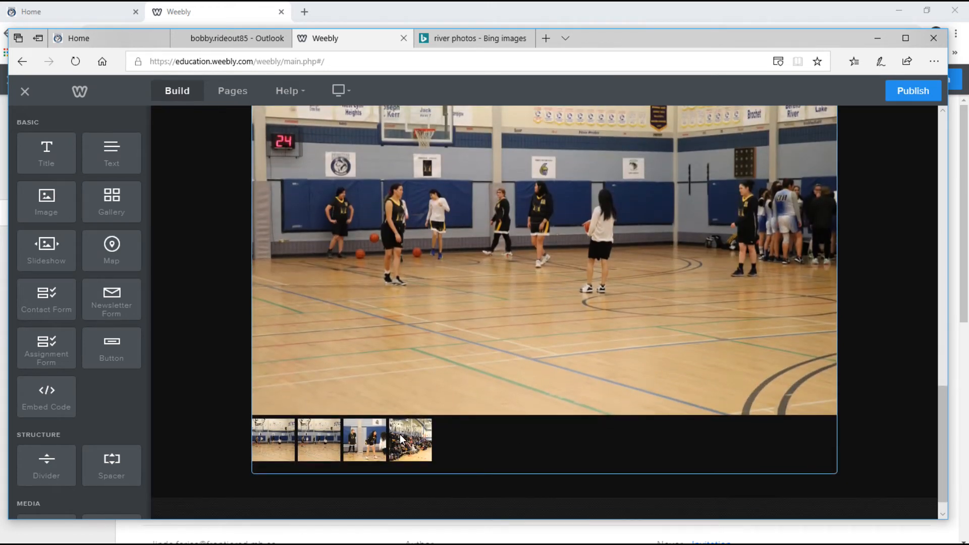
# Review the slideshow's transition styles and navigation thumbnail position options.
pyautogui.scroll(2, 509, 405)
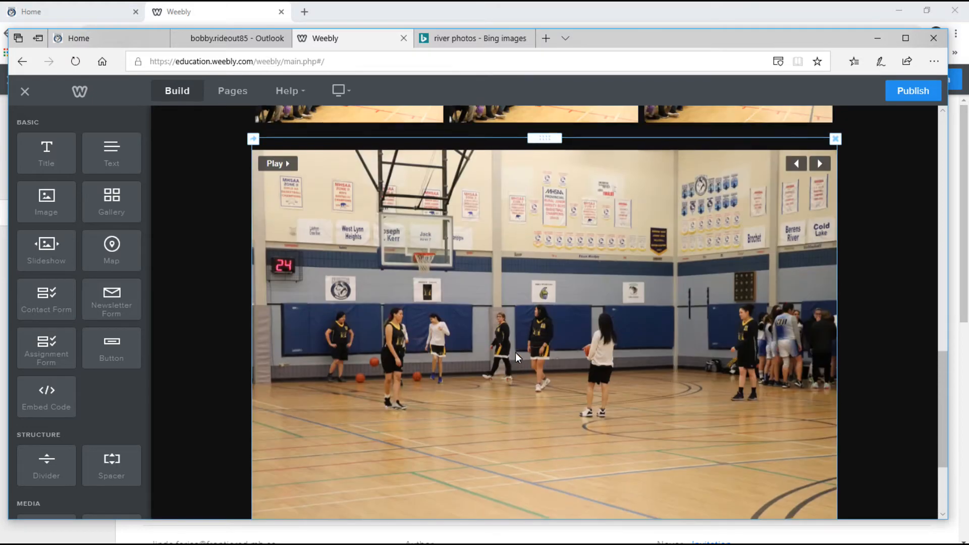
pyautogui.click(527, 329)
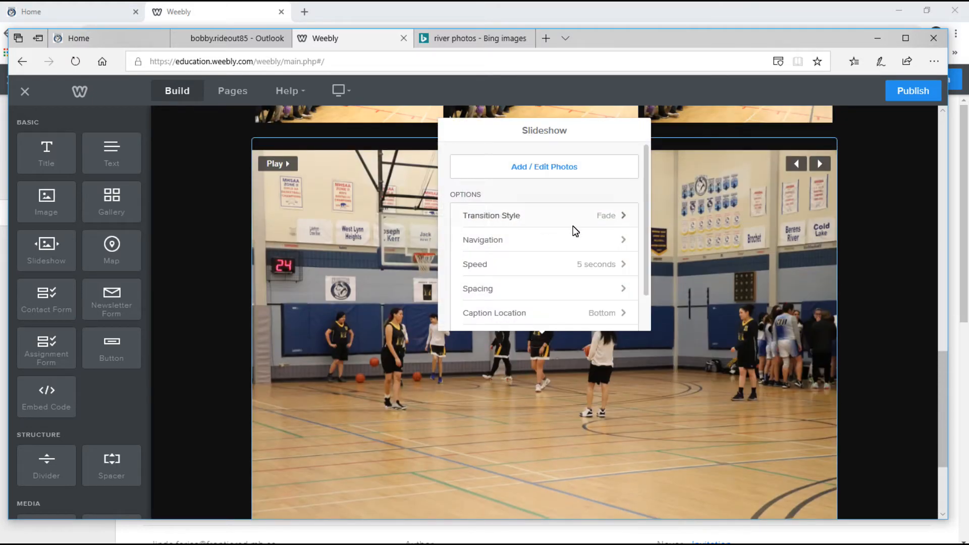
pyautogui.click(614, 217)
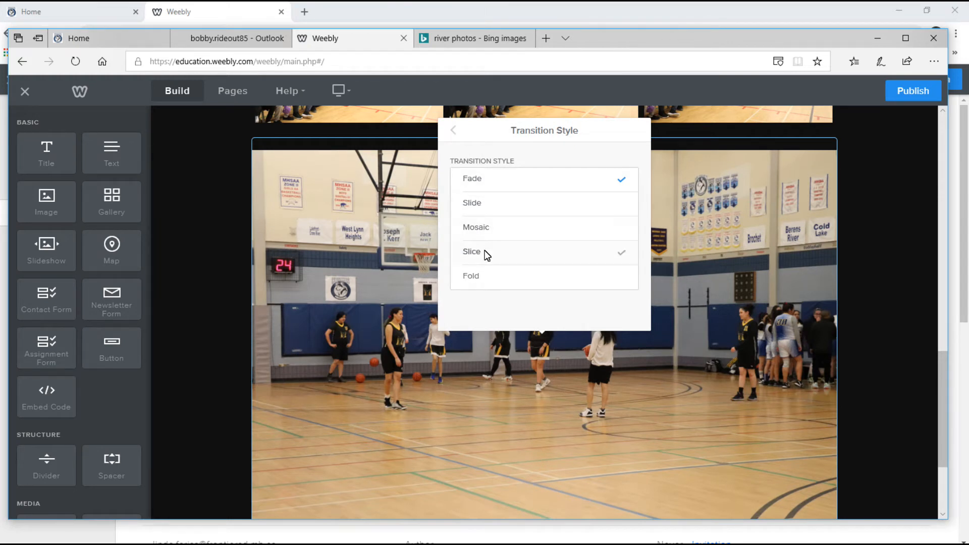
pyautogui.click(456, 135)
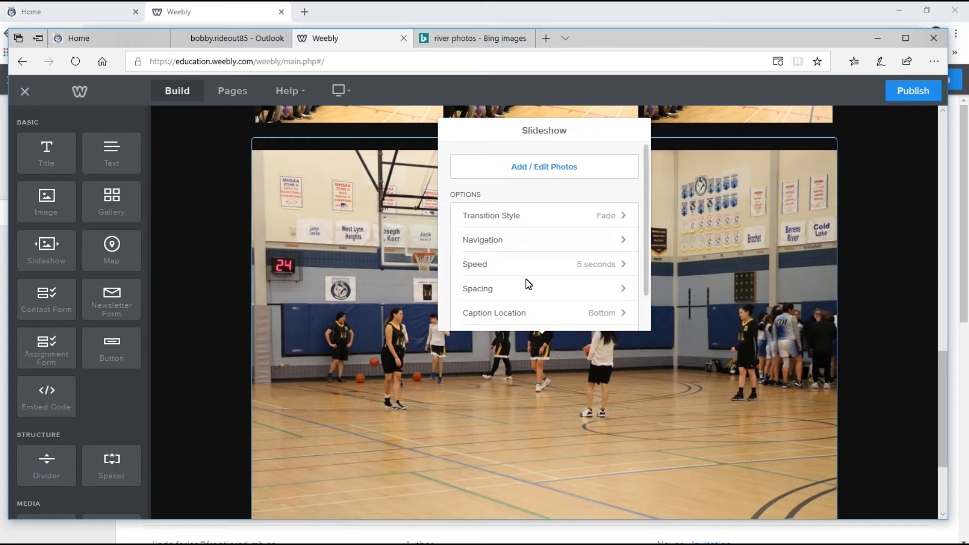
pyautogui.click(517, 241)
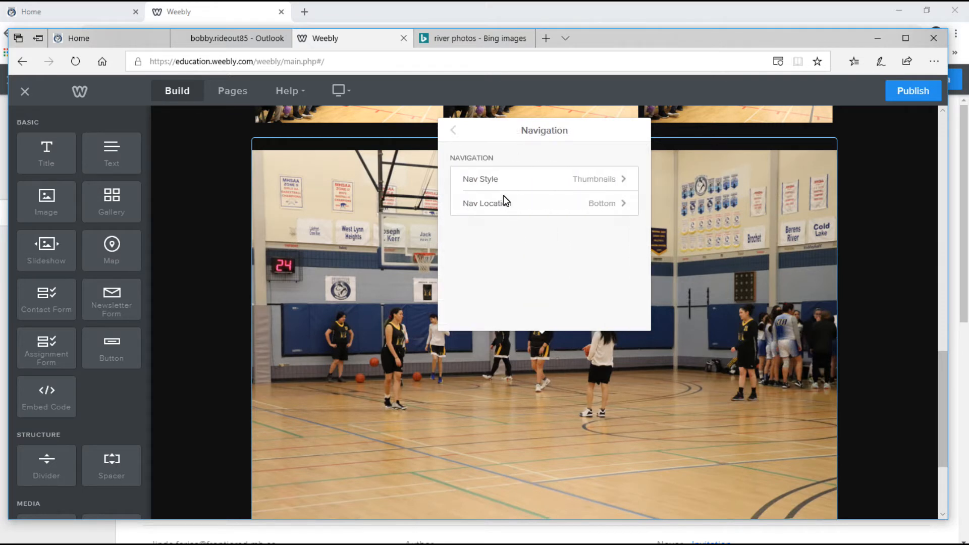
pyautogui.click(620, 204)
pyautogui.click(453, 132)
pyautogui.click(455, 132)
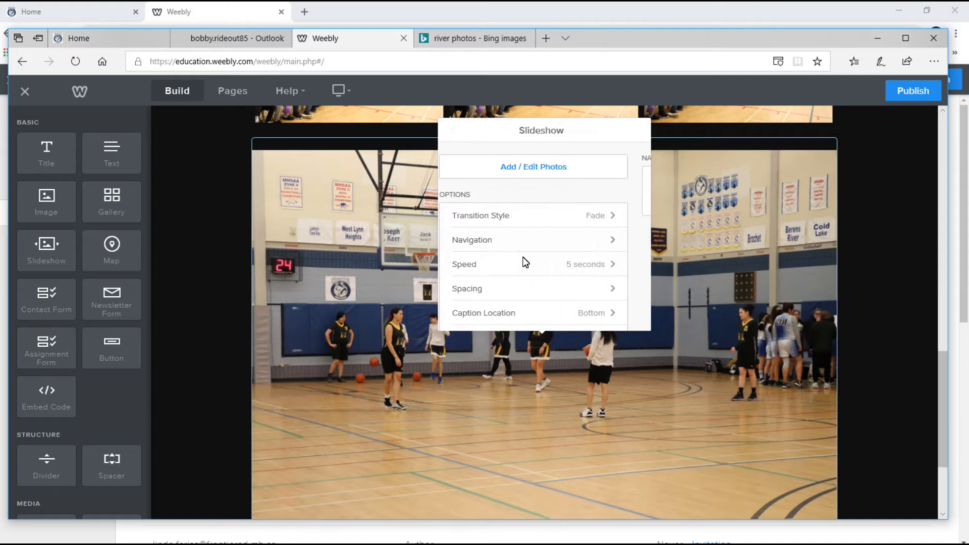
# Set the slideshow speed to 3 seconds per slide and close the settings.
pyautogui.click(599, 265)
pyautogui.click(486, 179)
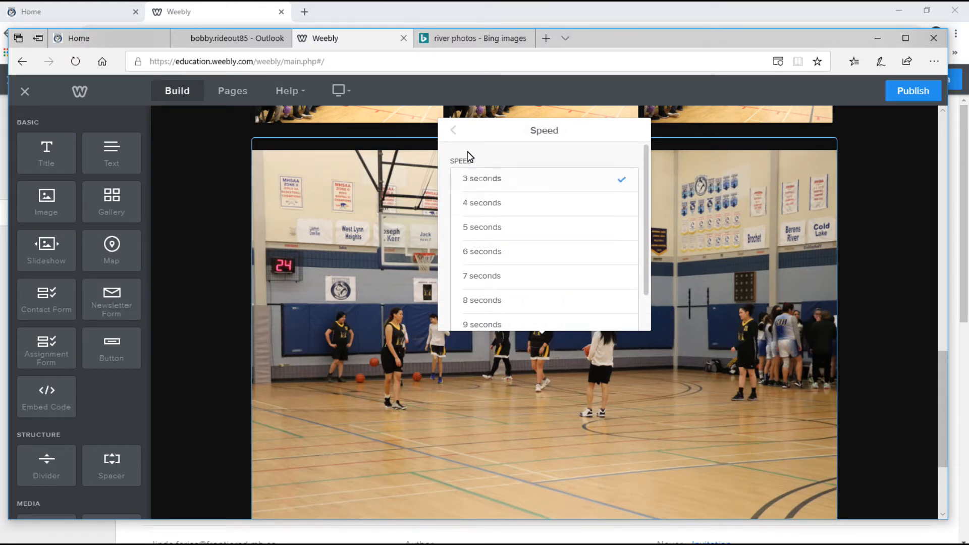
pyautogui.click(455, 132)
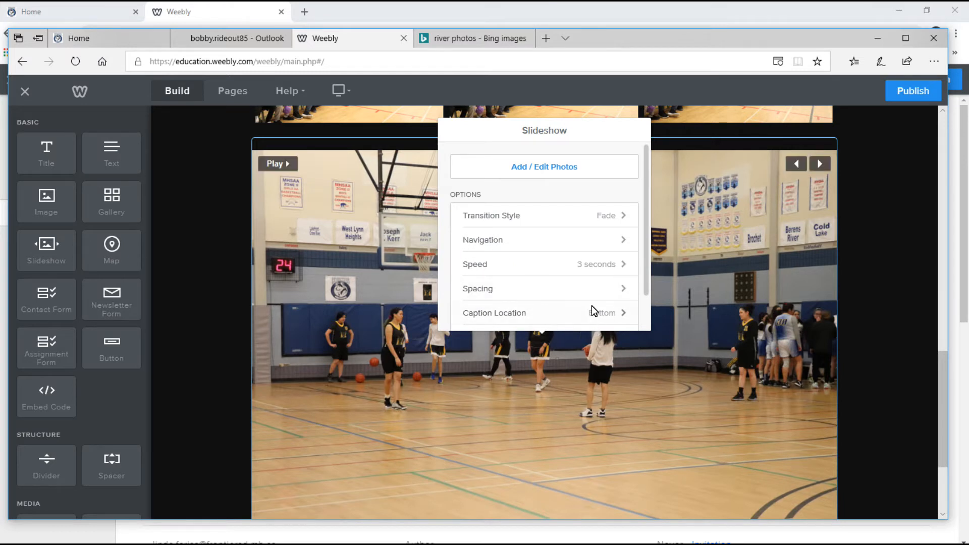
pyautogui.scroll(-1, 592, 305)
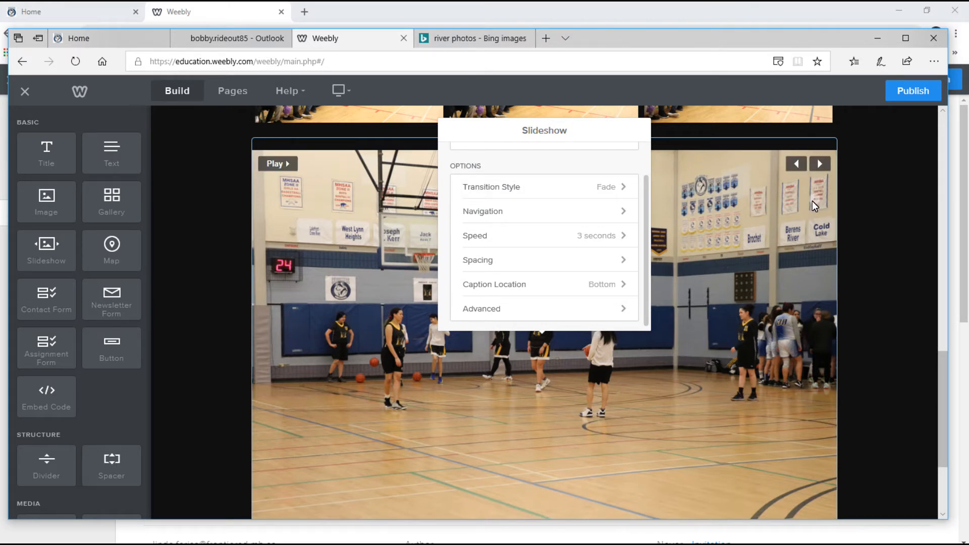
pyautogui.click(898, 255)
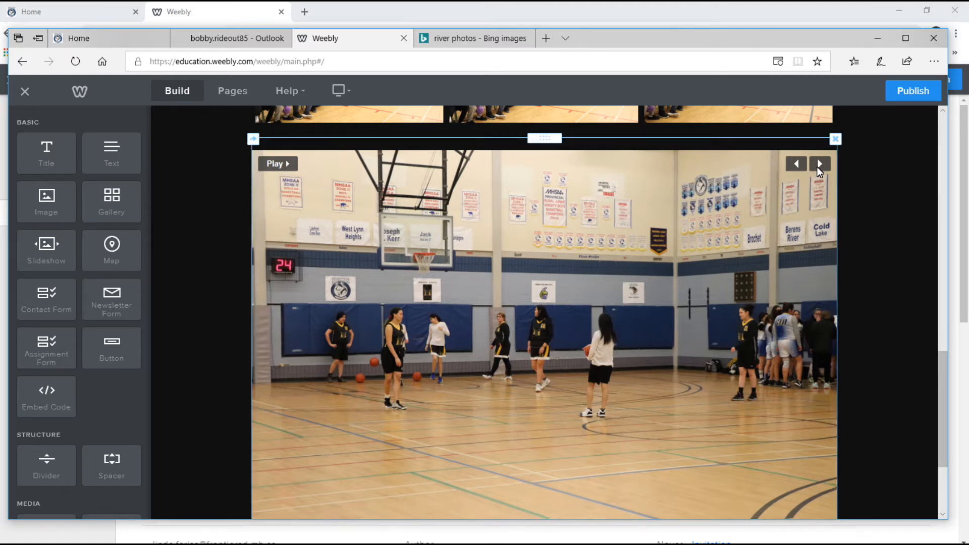
# Drag a Divider element in just below the basketball slideshow.
pyautogui.scroll(-1, 629, 379)
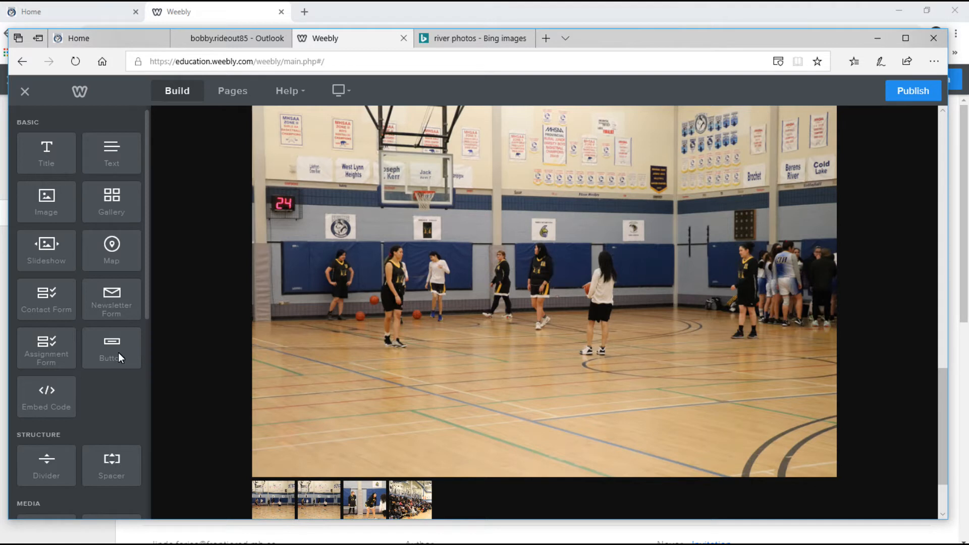
pyautogui.scroll(-2, 462, 295)
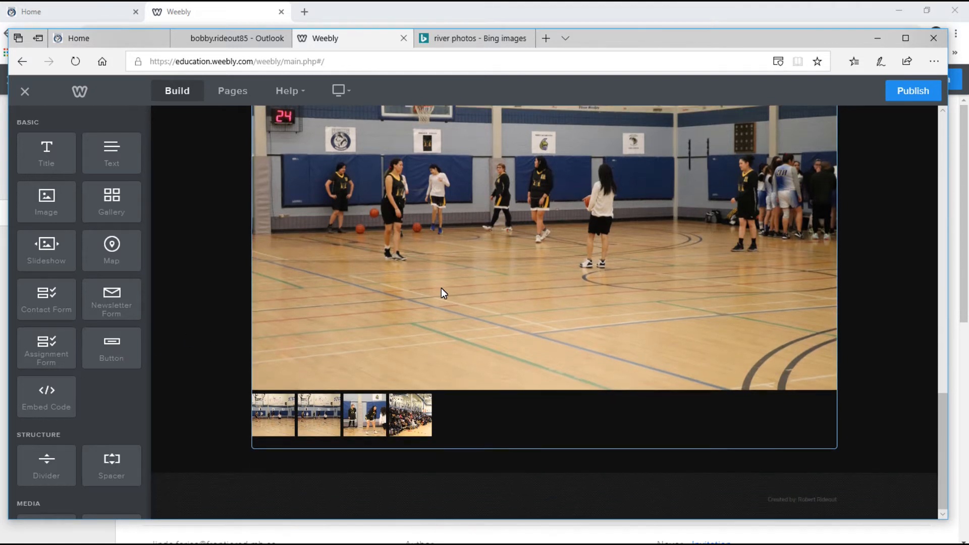
pyautogui.moveTo(53, 468); pyautogui.dragTo(508, 404)
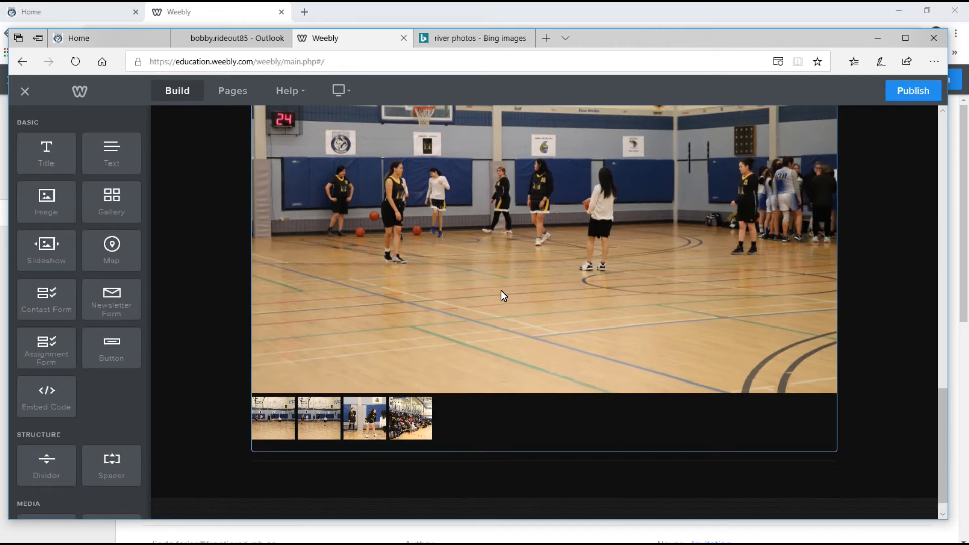
pyautogui.scroll(1, 500, 290)
pyautogui.scroll(-2, 502, 292)
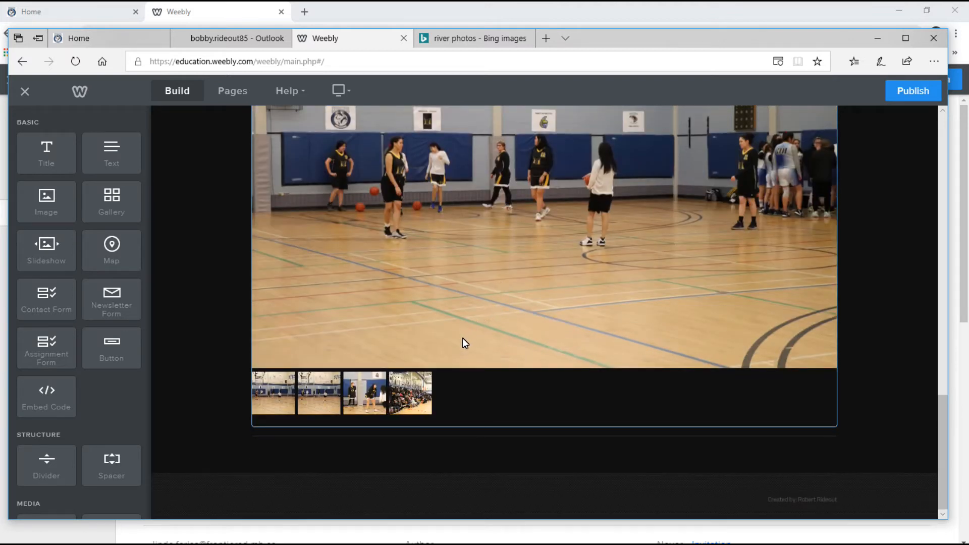
pyautogui.moveTo(110, 346); pyautogui.dragTo(526, 457)
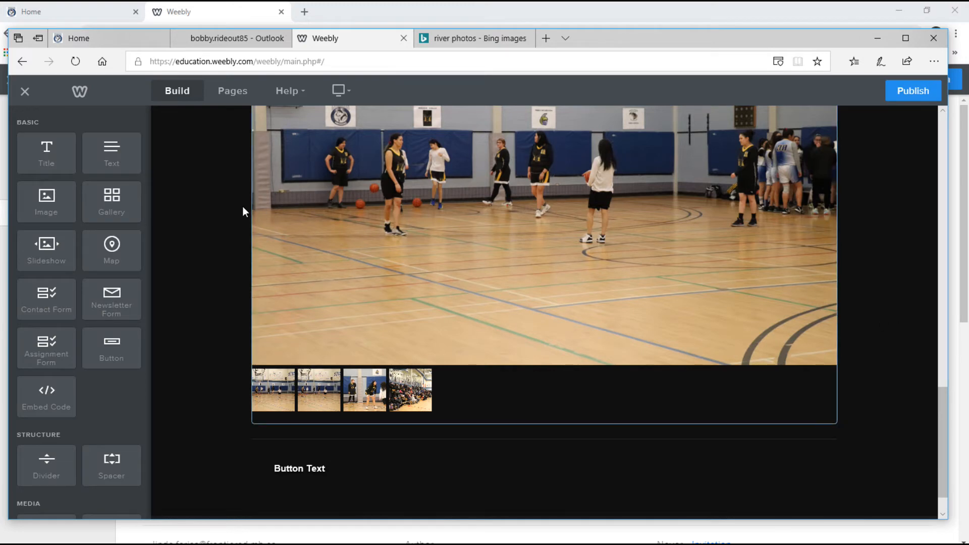
pyautogui.click(72, 16)
pyautogui.scroll(-4, 778, 426)
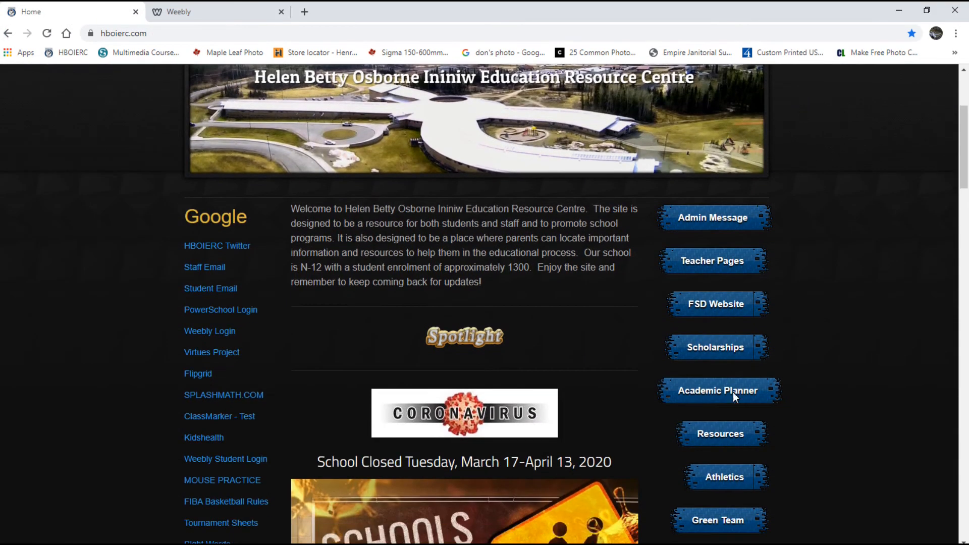
pyautogui.click(180, 16)
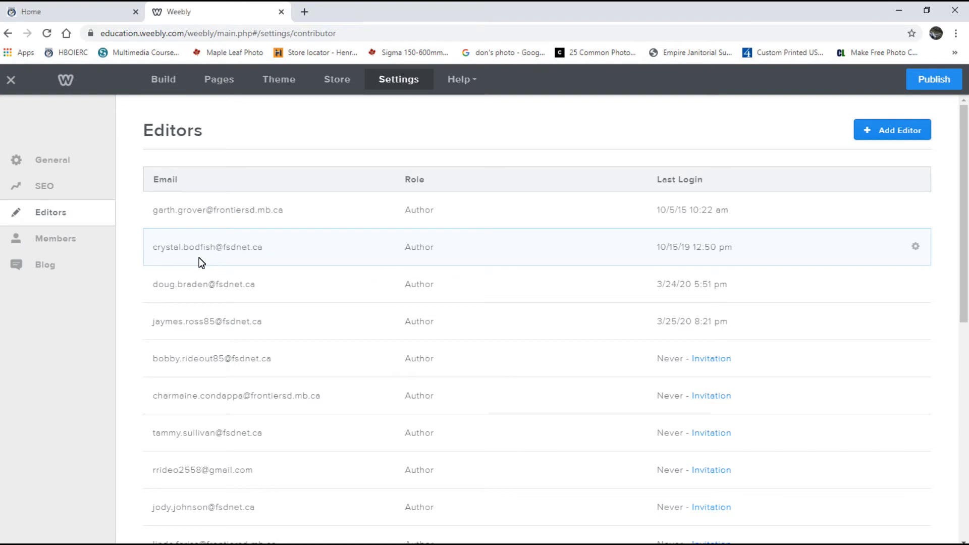
pyautogui.hotkey('alt', 'Tab')
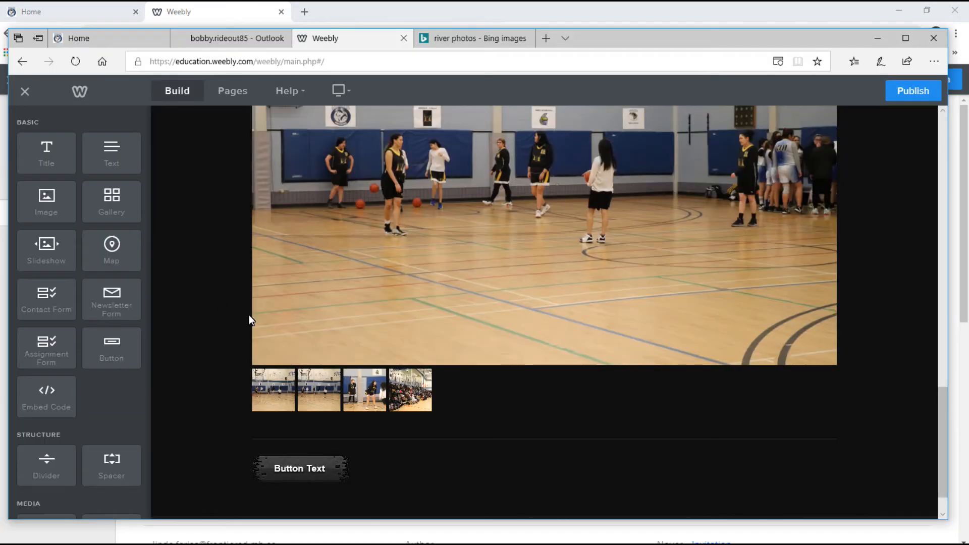
# Centre the new button and give it the small blue button style.
pyautogui.click(313, 474)
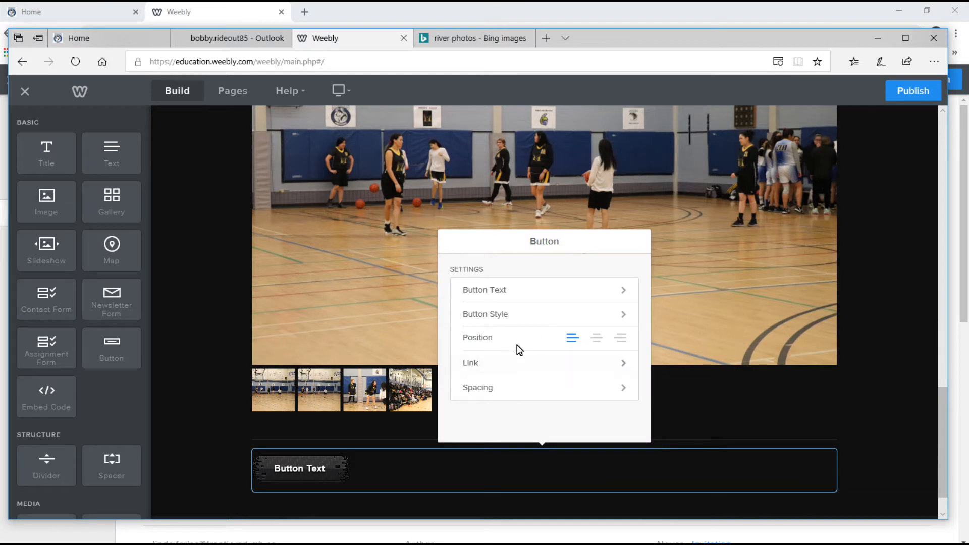
pyautogui.click(596, 338)
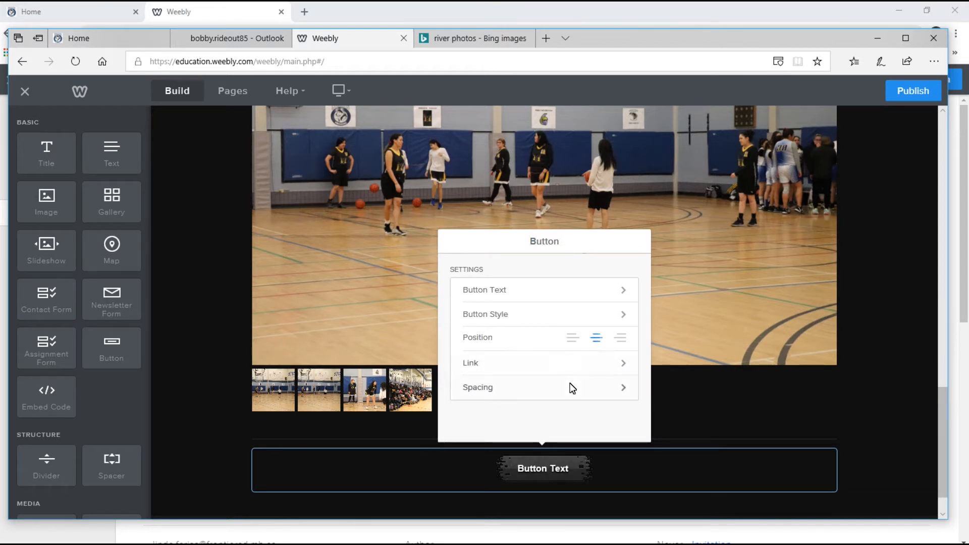
pyautogui.click(544, 317)
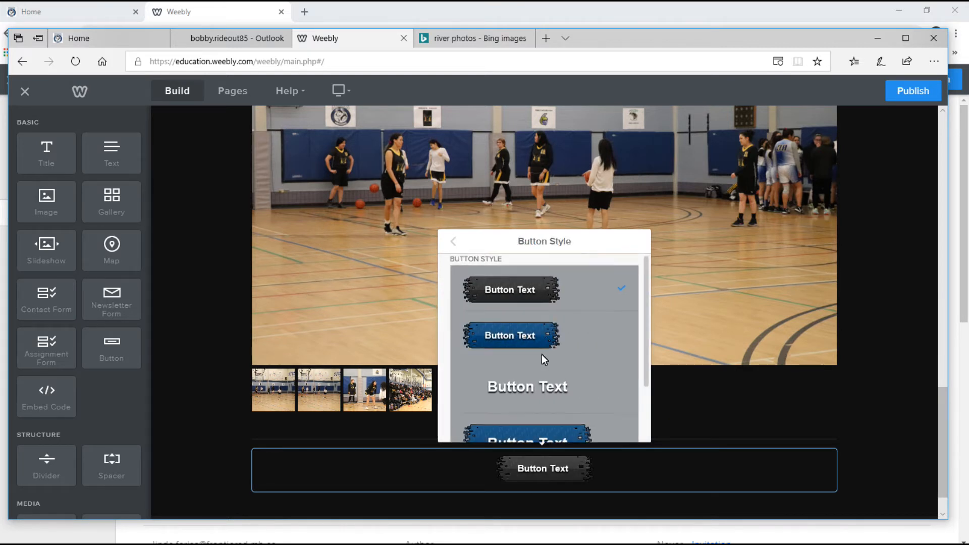
pyautogui.scroll(-1, 540, 363)
pyautogui.scroll(1, 530, 368)
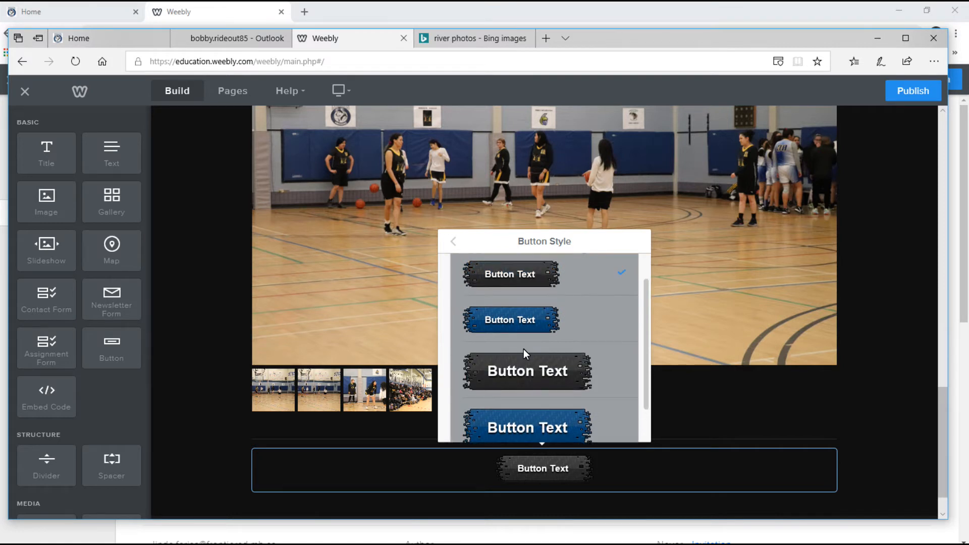
pyautogui.click(511, 320)
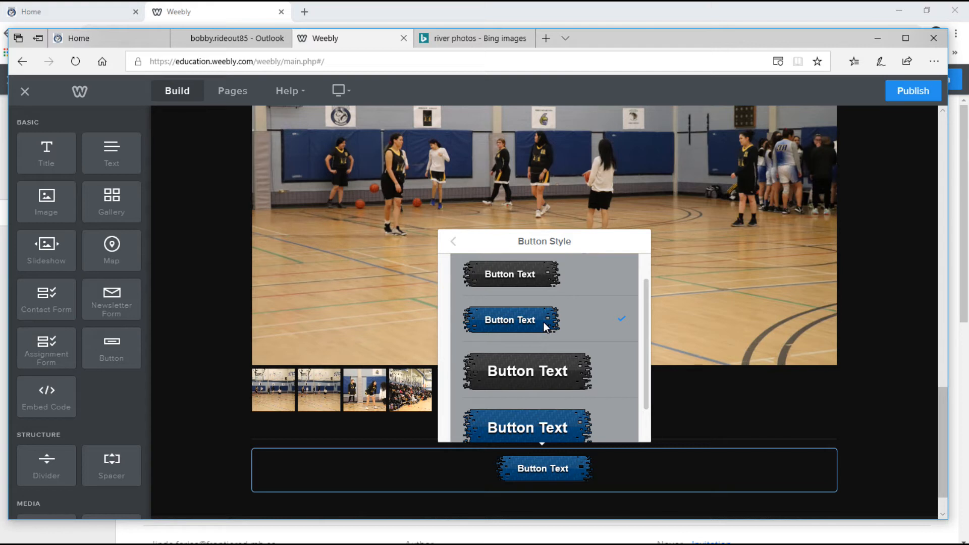
pyautogui.click(454, 241)
# Change the button's label to 'Interests'.
pyautogui.click(515, 290)
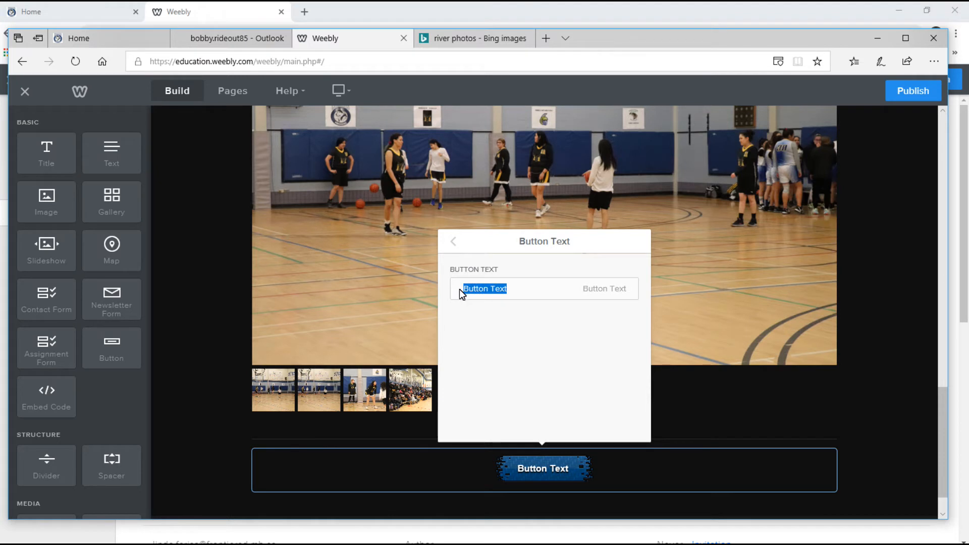
pyautogui.write('Page #3')
pyautogui.press('BackSpace')
pyautogui.press('BackSpace')
pyautogui.press('BackSpace')
pyautogui.press('BackSpace')
pyautogui.press('BackSpace')
pyautogui.press('BackSpace')
pyautogui.press('BackSpace')
pyautogui.write('Interests')
pyautogui.click(455, 241)
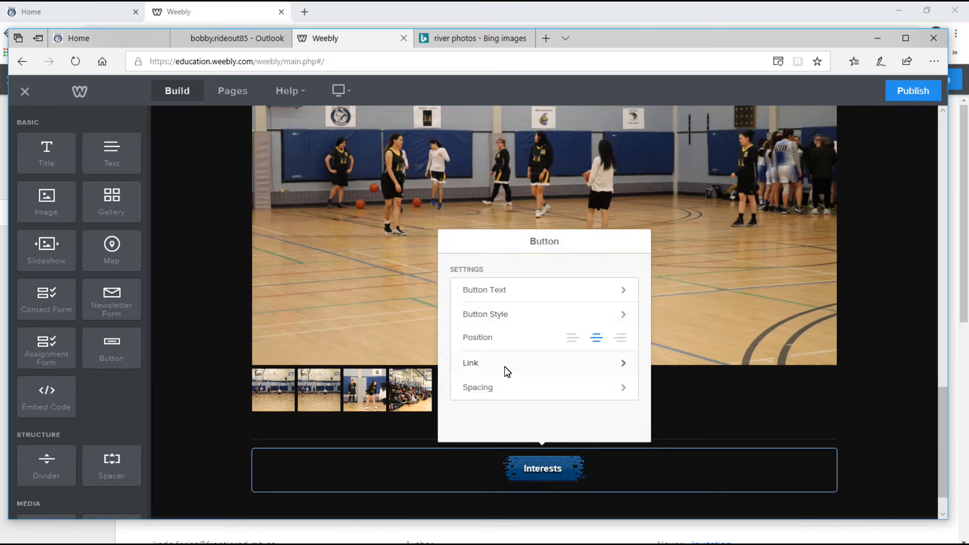
# Link the button to the student's third page, then close the button settings.
pyautogui.click(555, 368)
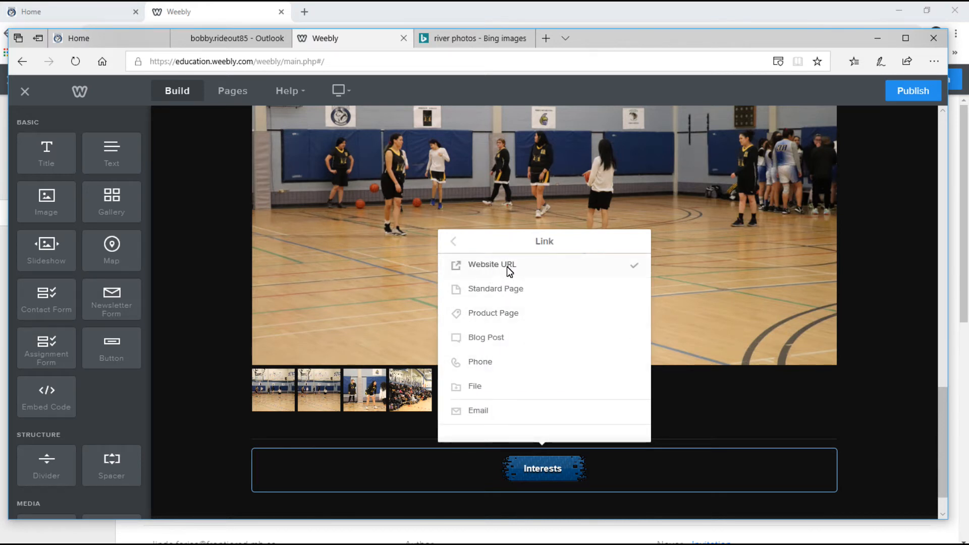
pyautogui.click(515, 294)
pyautogui.moveTo(643, 292); pyautogui.dragTo(646, 432)
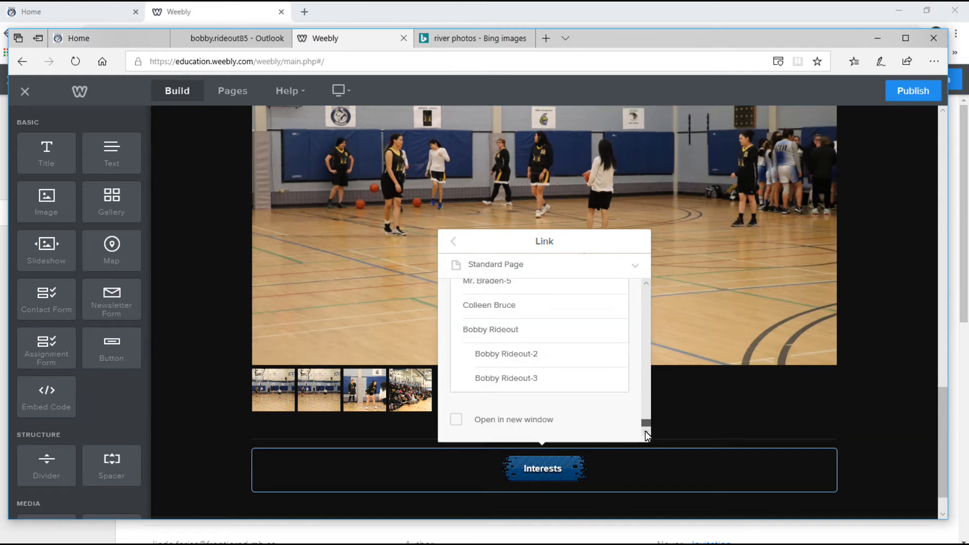
pyautogui.click(525, 379)
pyautogui.click(520, 378)
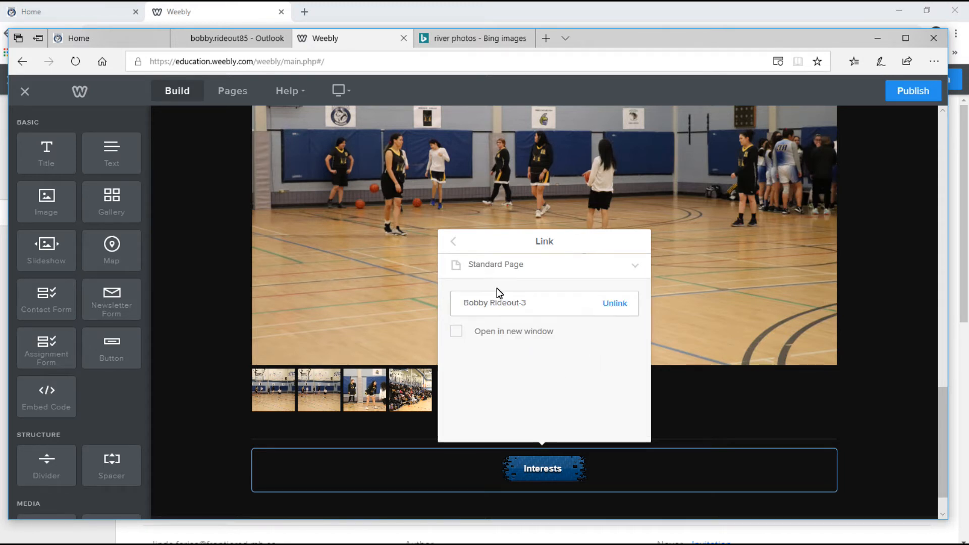
pyautogui.click(454, 241)
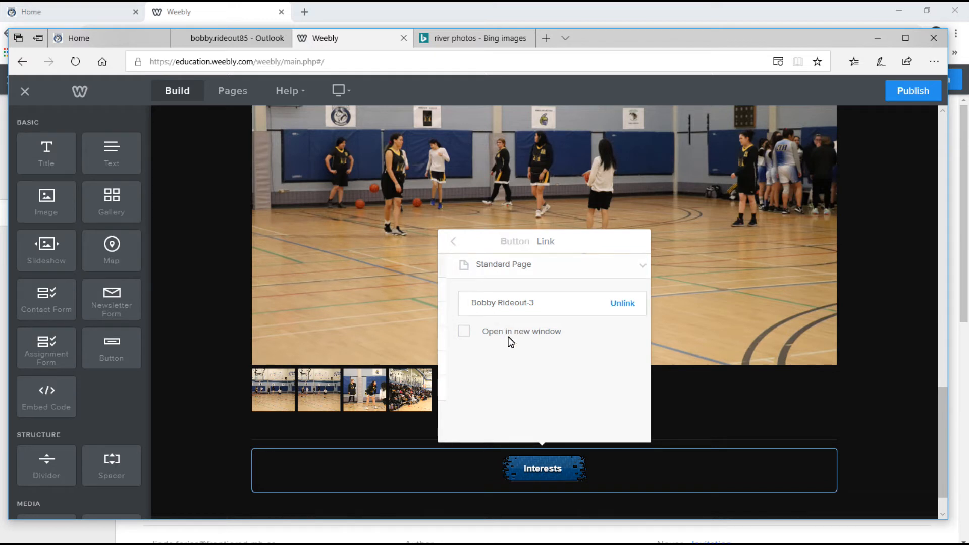
pyautogui.click(619, 389)
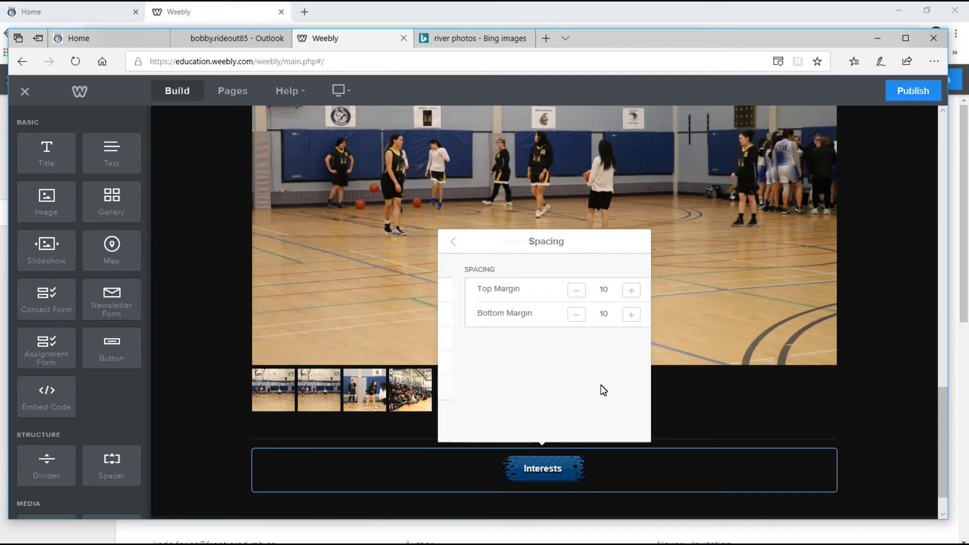
pyautogui.click(453, 243)
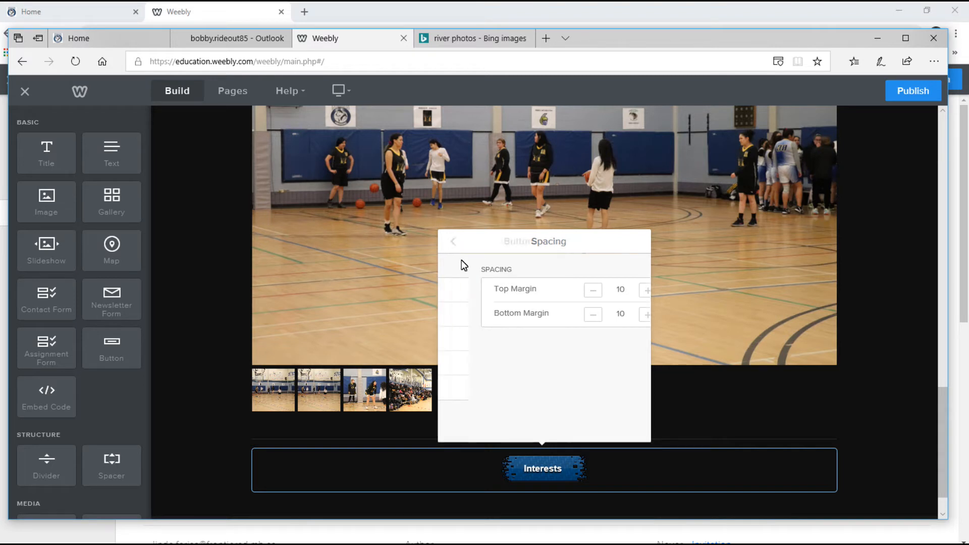
pyautogui.click(899, 404)
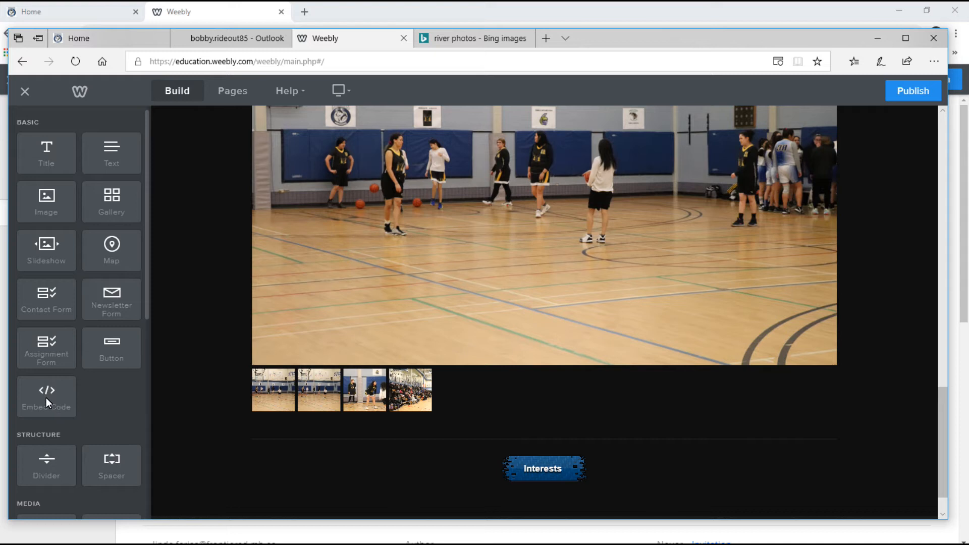
pyautogui.scroll(-3, 46, 398)
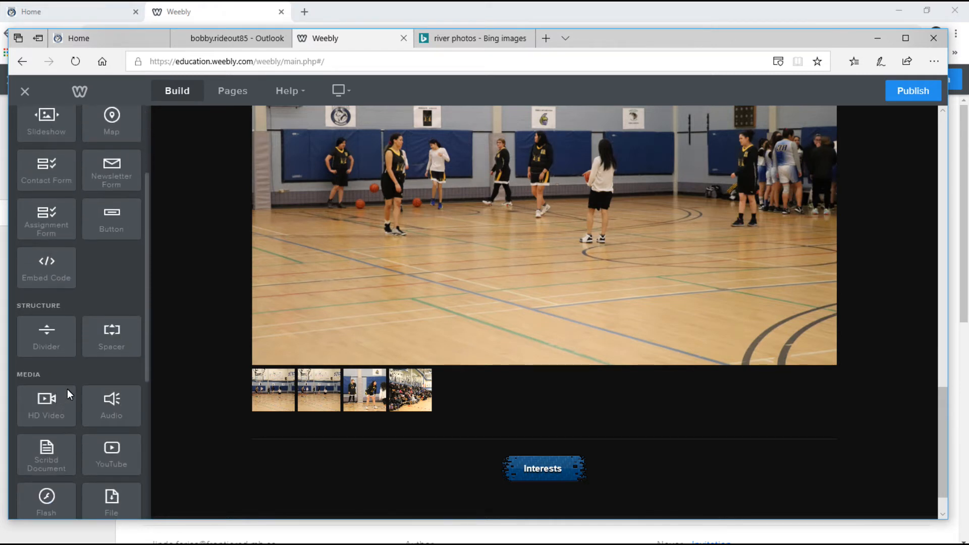
pyautogui.scroll(-1, 86, 394)
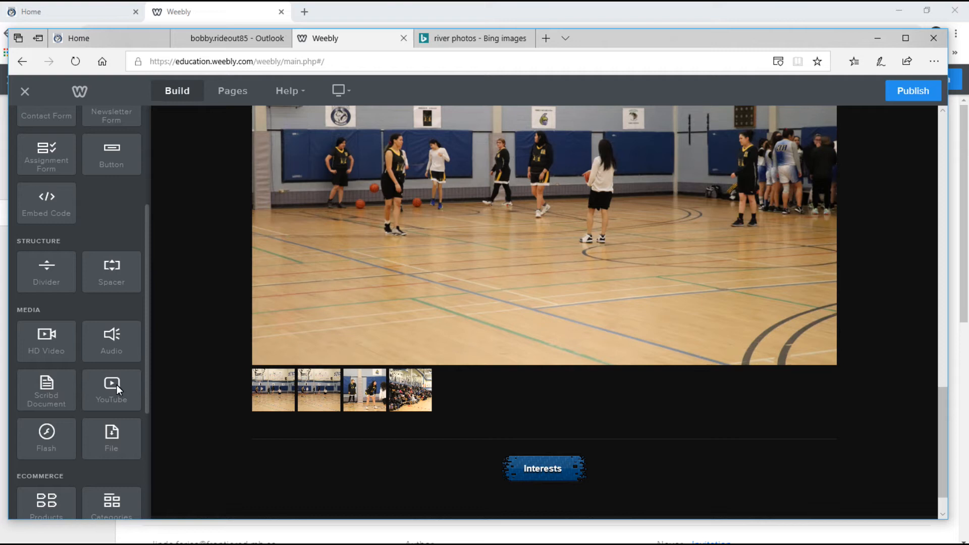
pyautogui.scroll(-1, 117, 385)
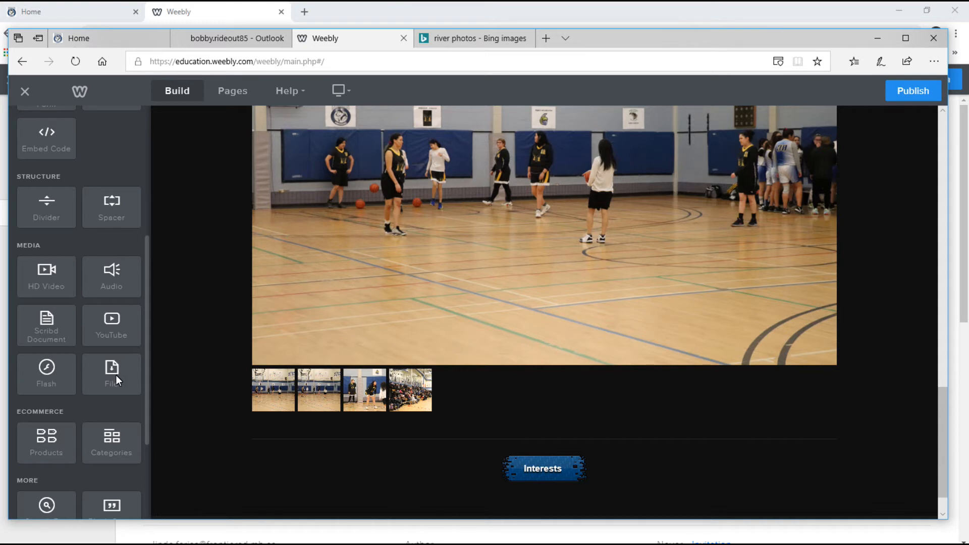
pyautogui.scroll(-1, 93, 421)
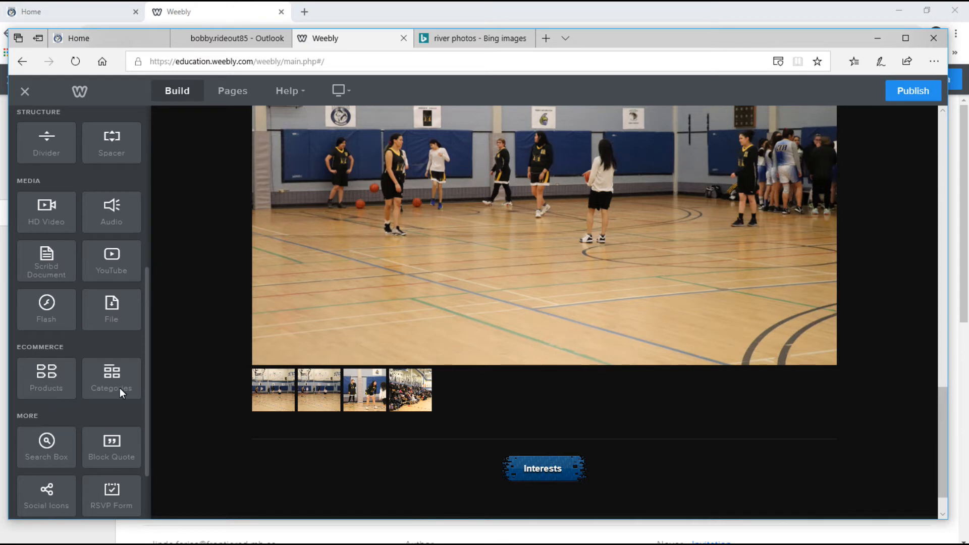
pyautogui.scroll(-2, 120, 388)
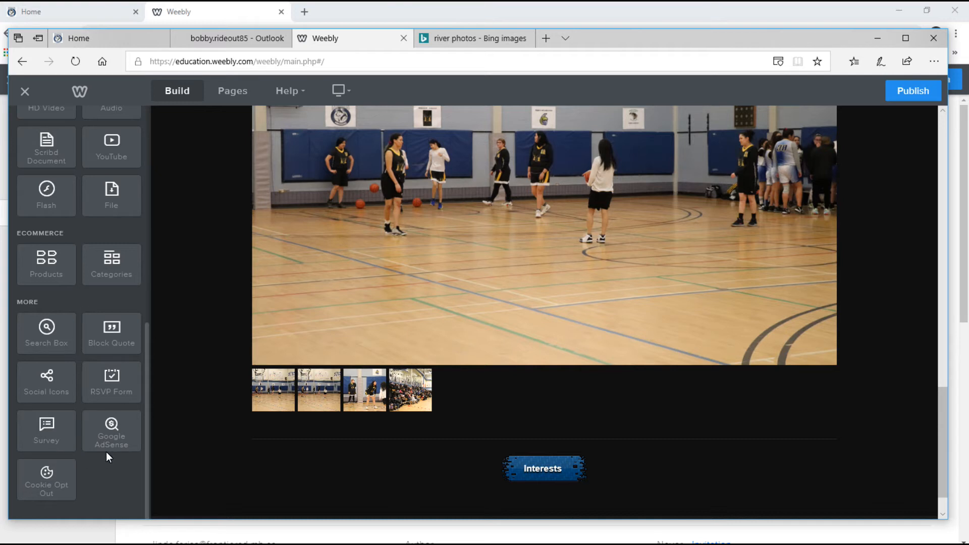
pyautogui.scroll(4, 108, 326)
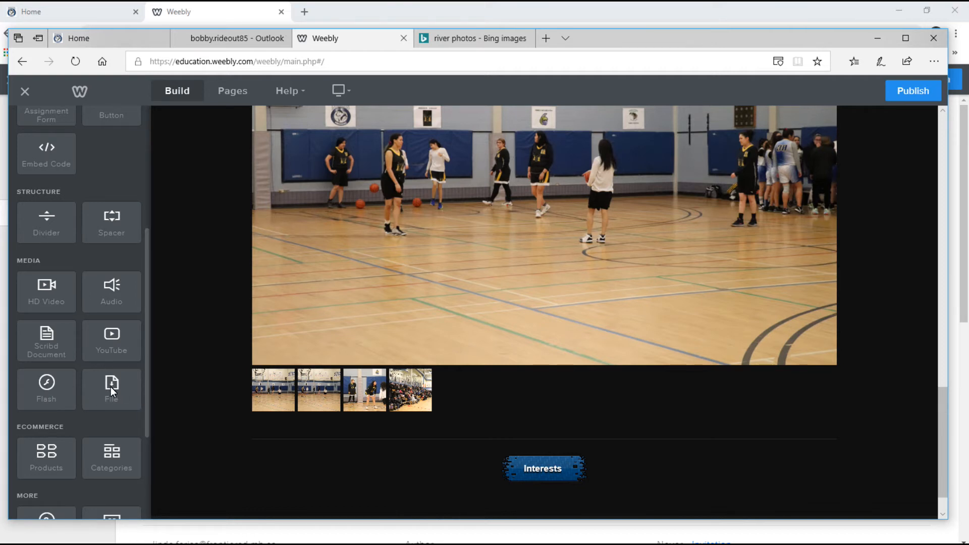
pyautogui.scroll(-2, 123, 378)
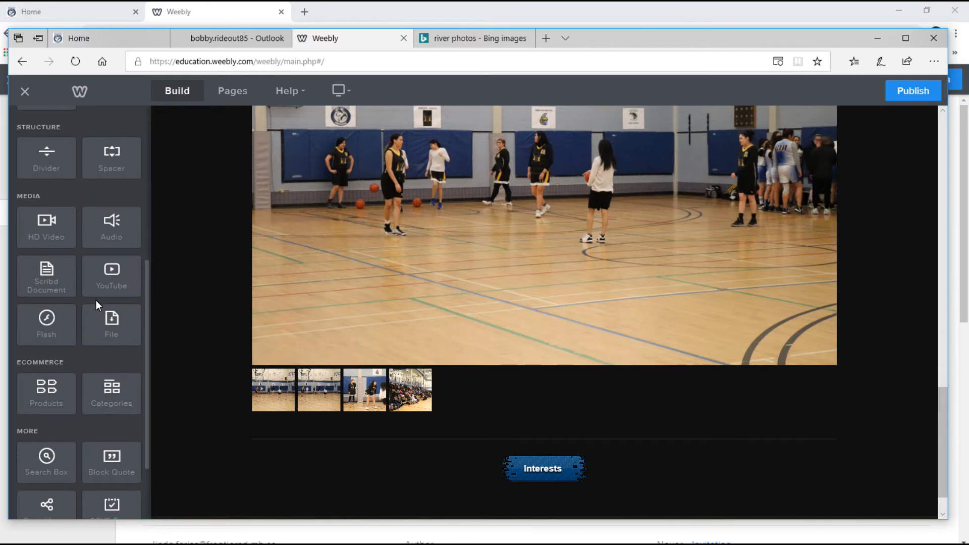
# Place a File element below the Interests button, keeping it left-aligned.
pyautogui.moveTo(52, 159); pyautogui.dragTo(548, 493)
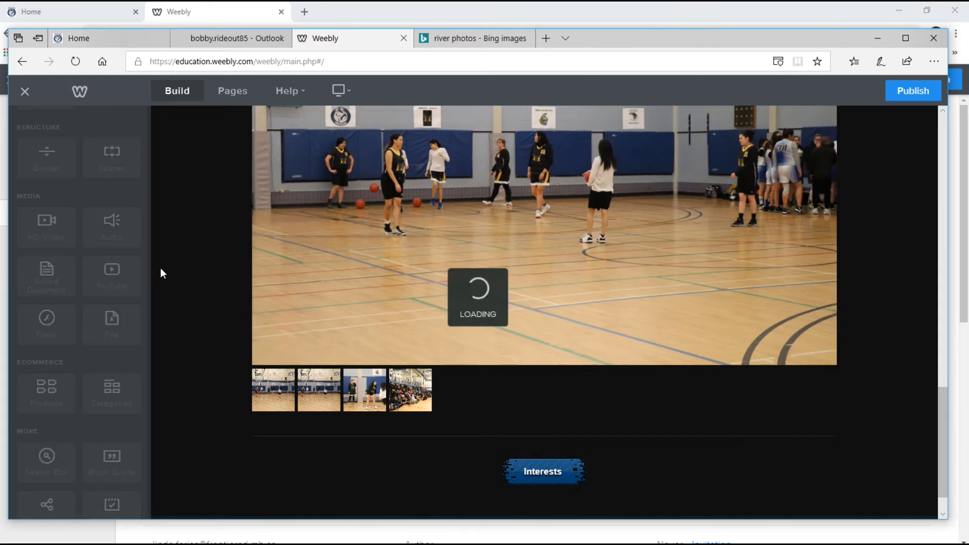
pyautogui.moveTo(310, 416); pyautogui.dragTo(556, 519)
pyautogui.scroll(-1, 612, 428)
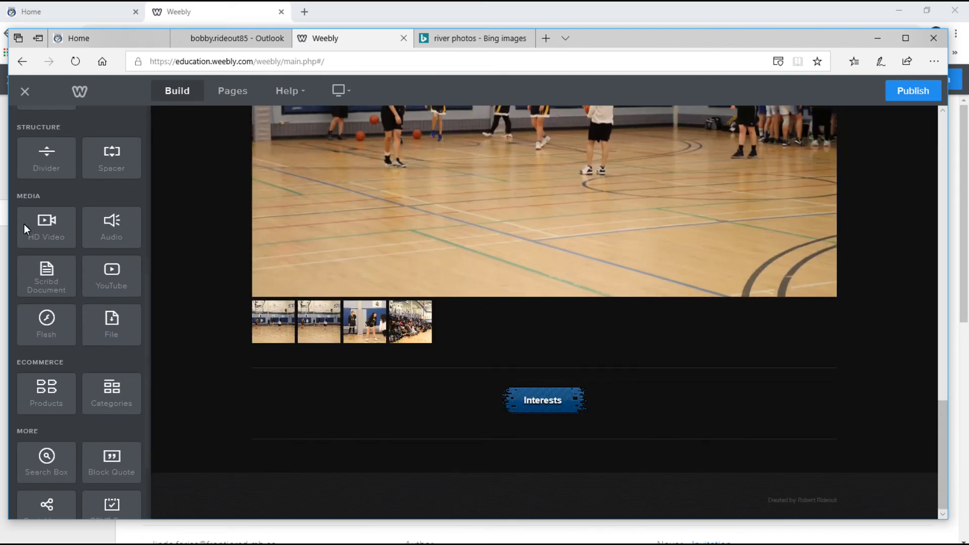
pyautogui.moveTo(113, 322); pyautogui.dragTo(562, 462)
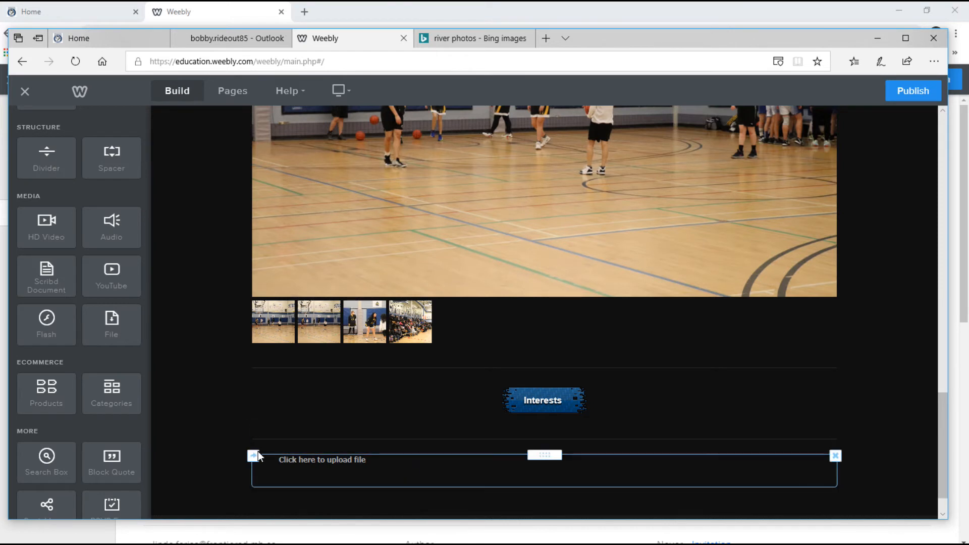
pyautogui.click(506, 474)
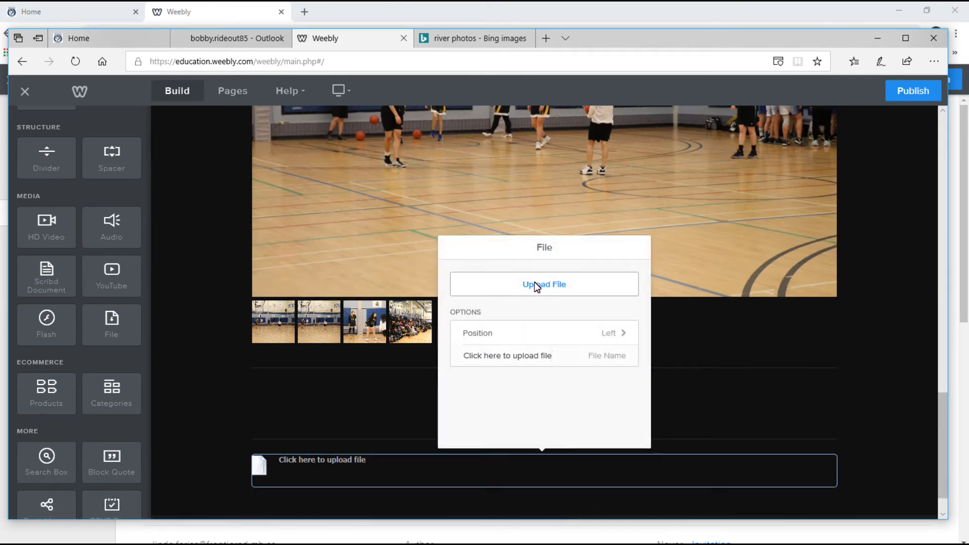
pyautogui.click(621, 334)
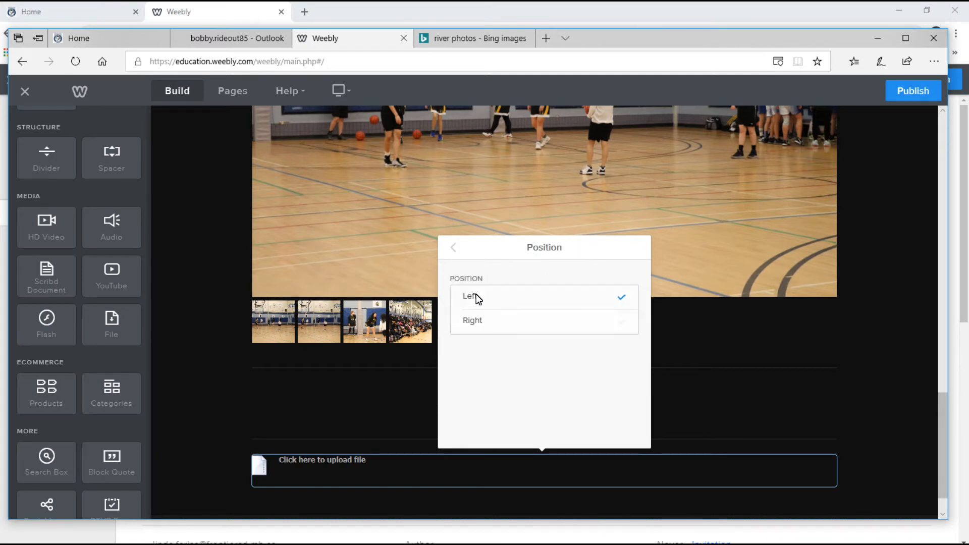
pyautogui.click(455, 249)
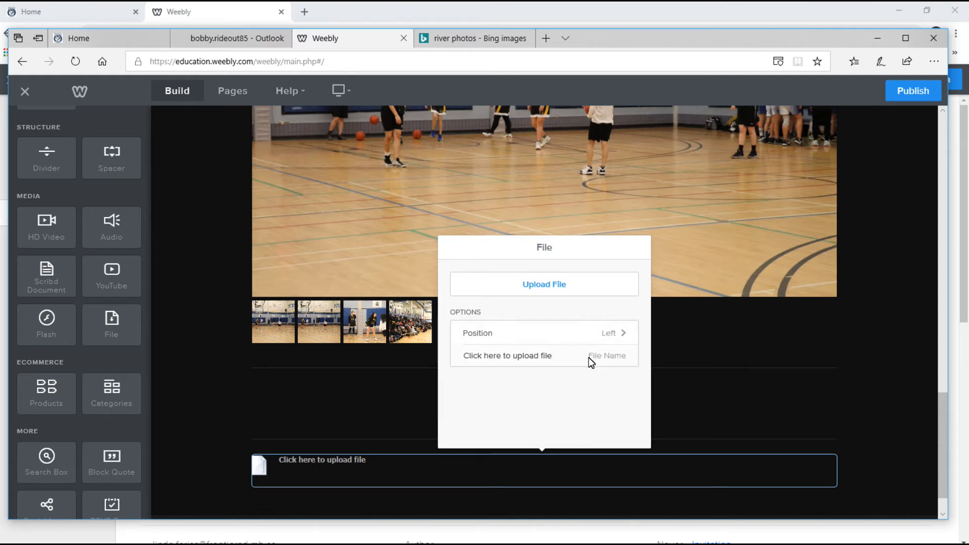
# Upload Christmas Photos Order Form963.jpg from the computer into the file element.
pyautogui.click(541, 283)
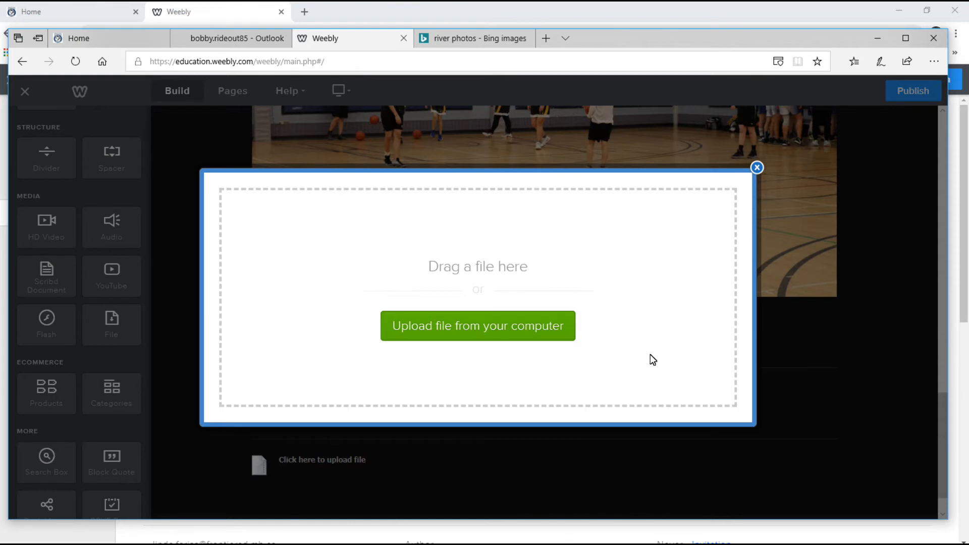
pyautogui.click(456, 328)
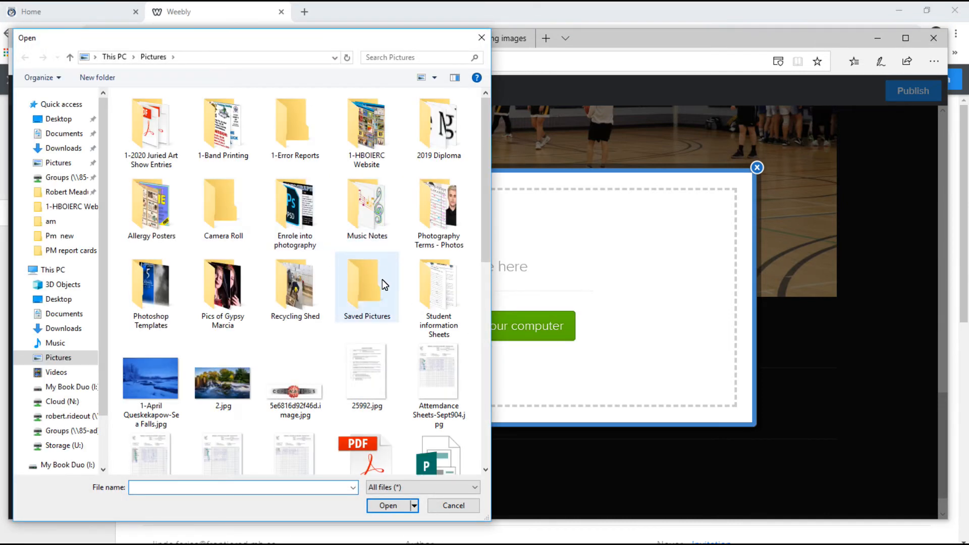
pyautogui.scroll(-3, 384, 290)
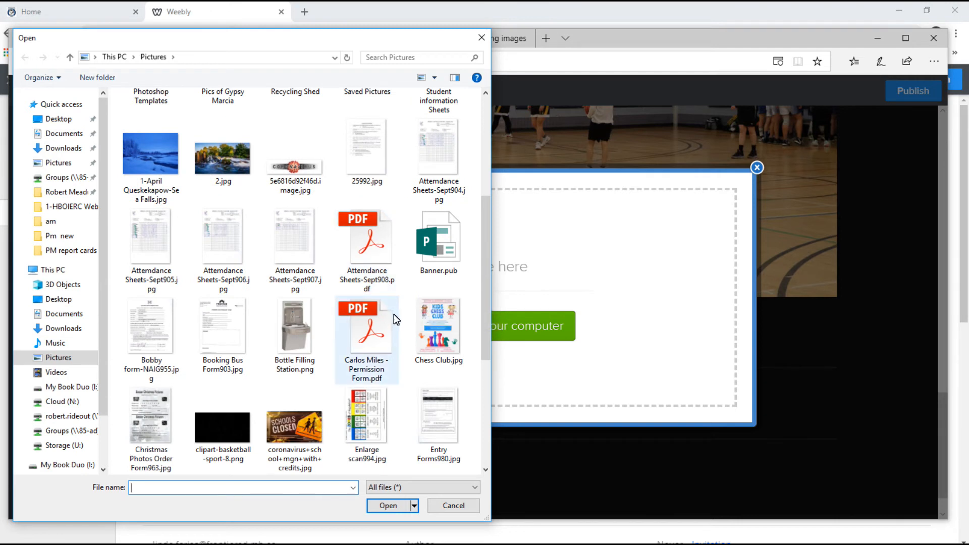
pyautogui.click(153, 424)
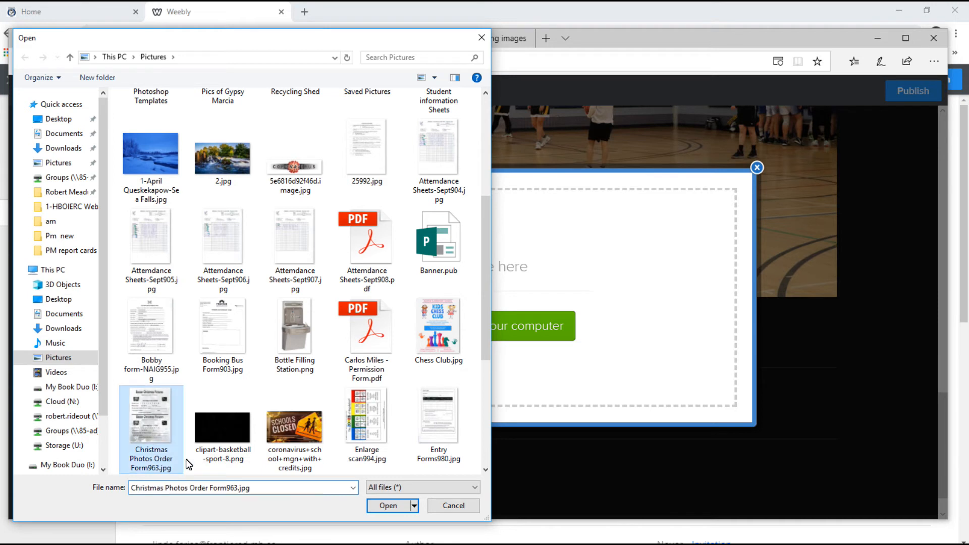
pyautogui.click(386, 505)
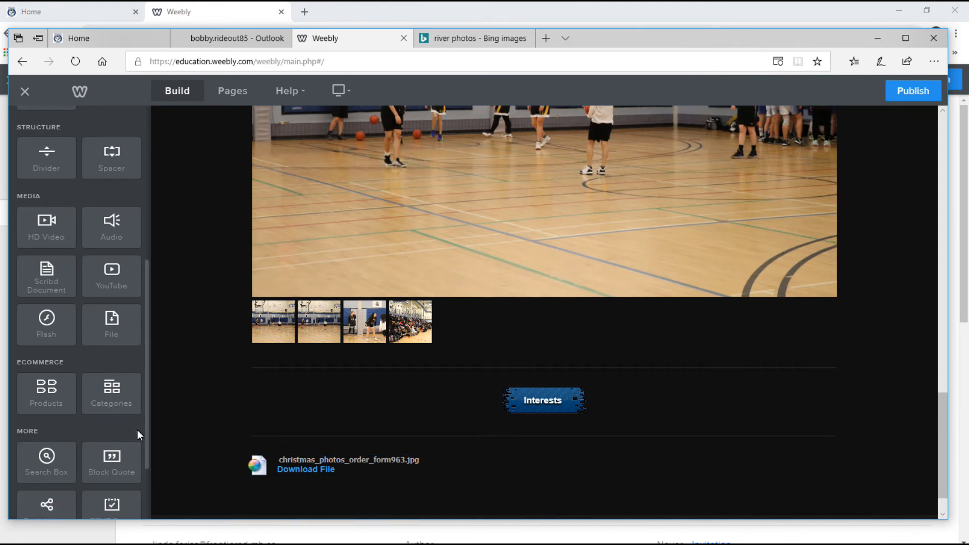
# Add a second File element beside the first and upload Booking Bus Form903.jpg into it.
pyautogui.moveTo(110, 325); pyautogui.dragTo(808, 474)
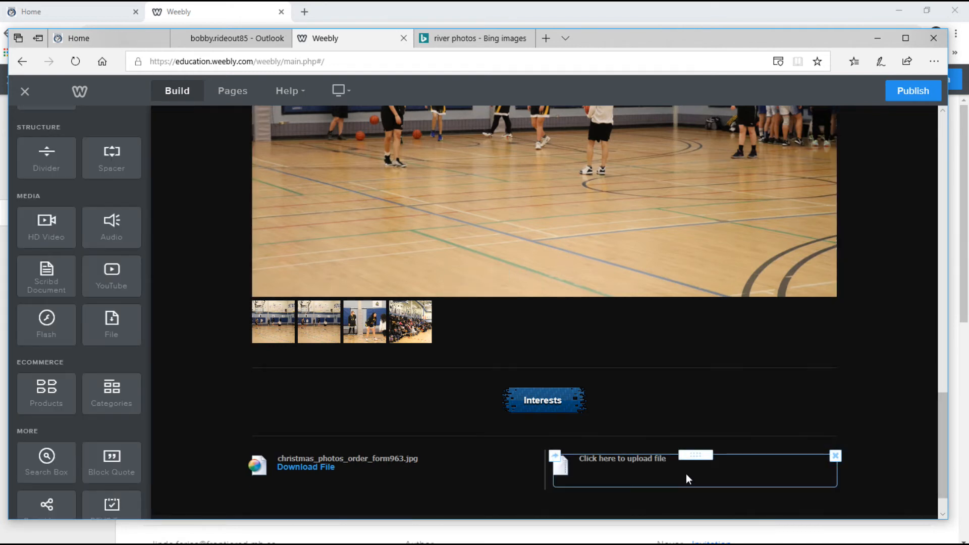
pyautogui.click(638, 472)
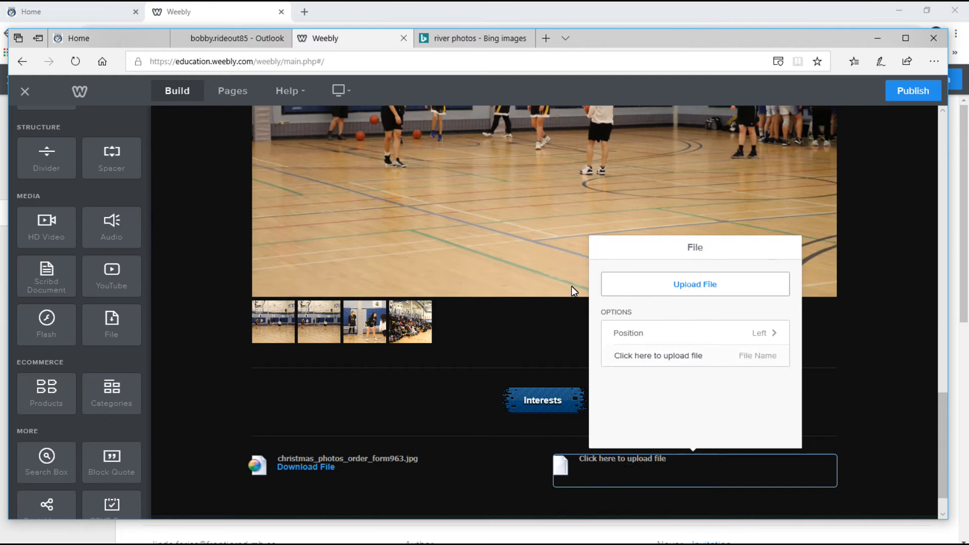
pyautogui.click(692, 285)
pyautogui.click(454, 324)
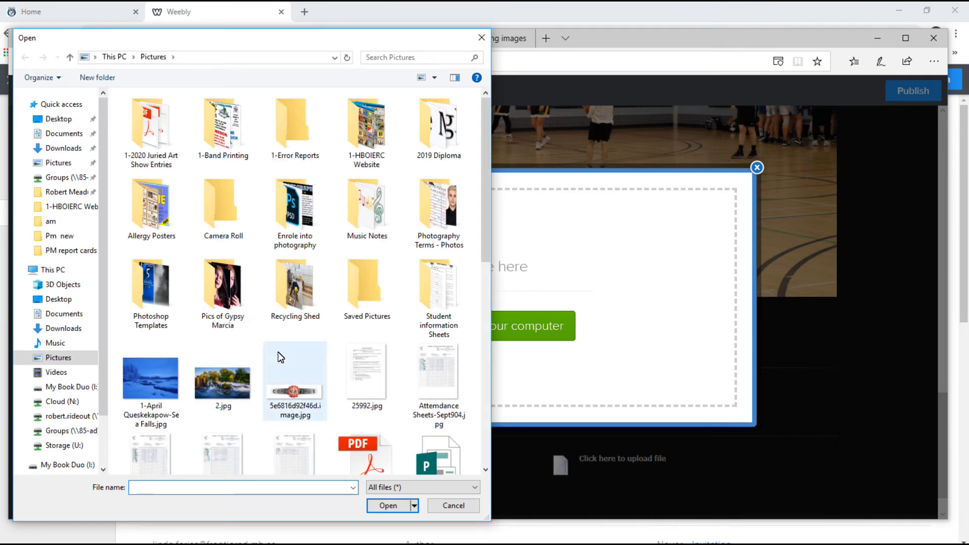
pyautogui.scroll(-3, 317, 388)
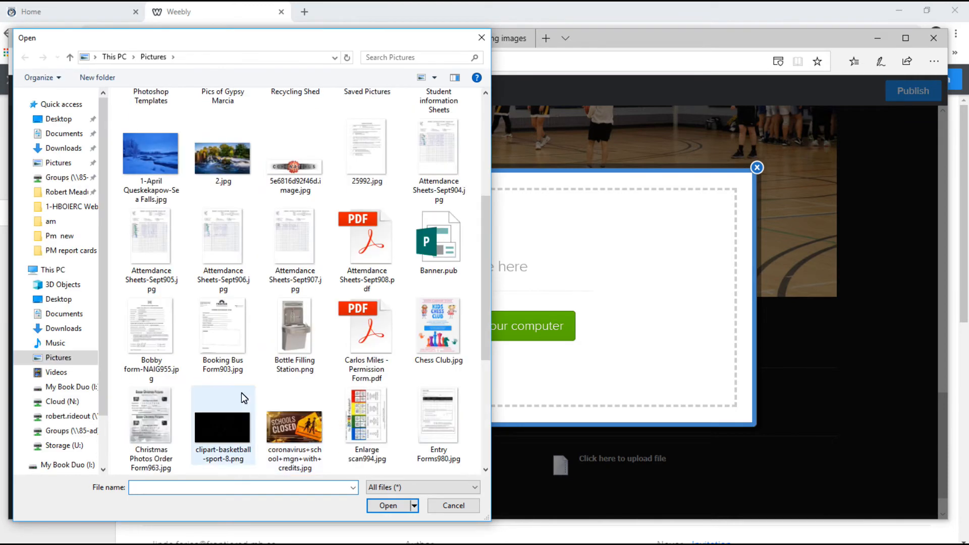
pyautogui.click(230, 331)
pyautogui.click(392, 505)
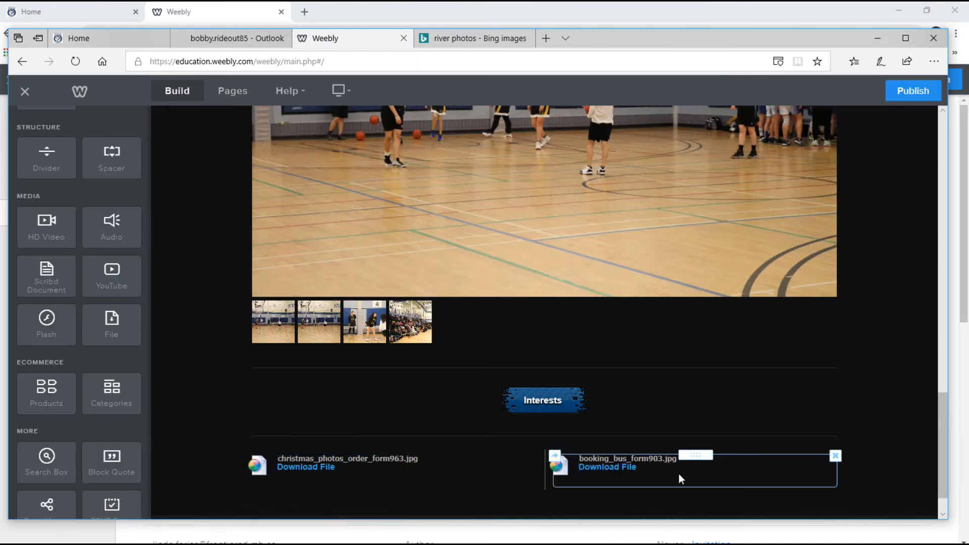
pyautogui.scroll(-1, 491, 473)
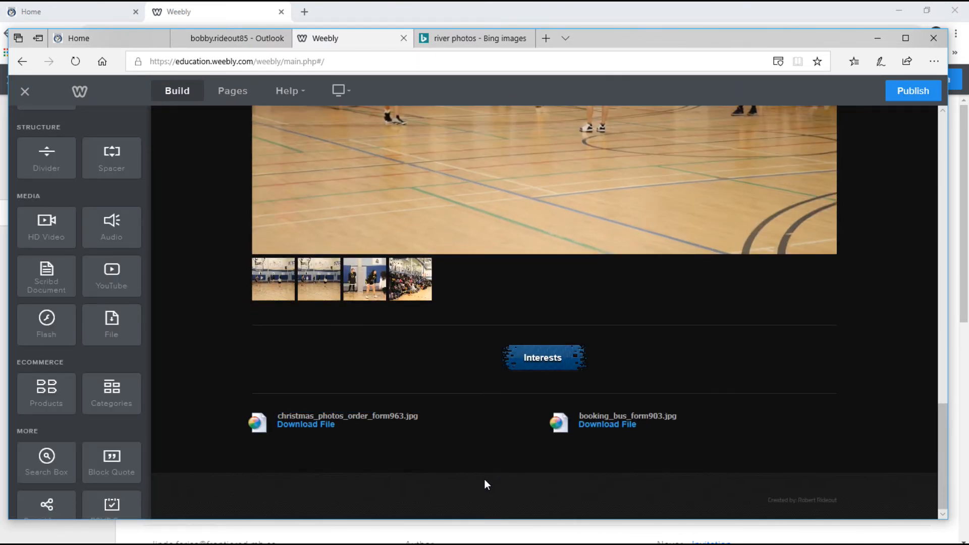
# Check the gallery's advanced settings, then select the Sea Falls photo to show its image settings.
pyautogui.scroll(4, 444, 271)
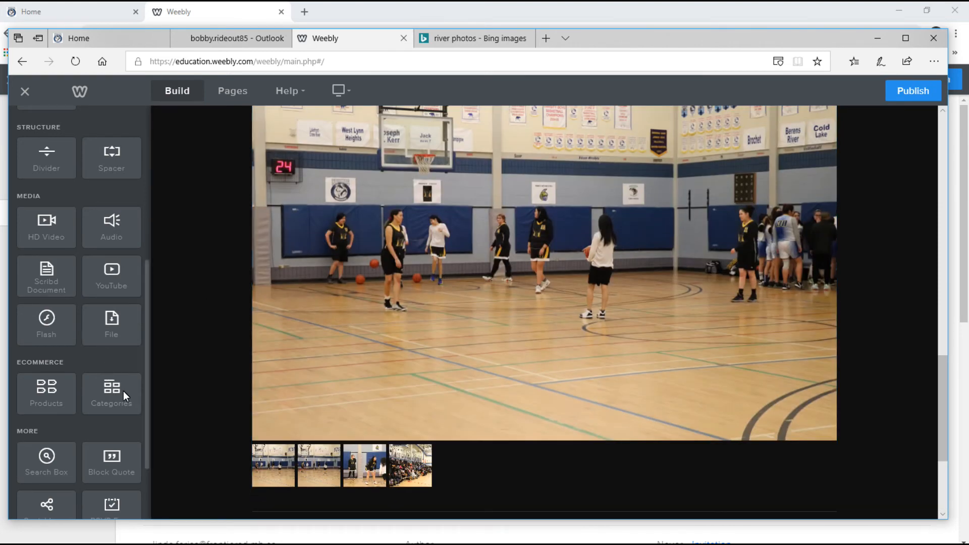
pyautogui.scroll(-4, 227, 343)
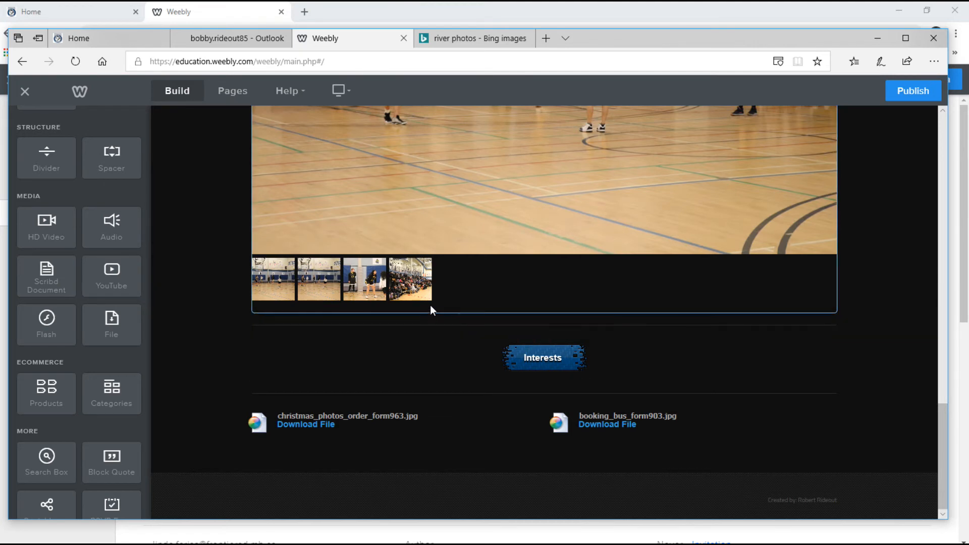
pyautogui.scroll(8, 432, 305)
pyautogui.scroll(2, 419, 251)
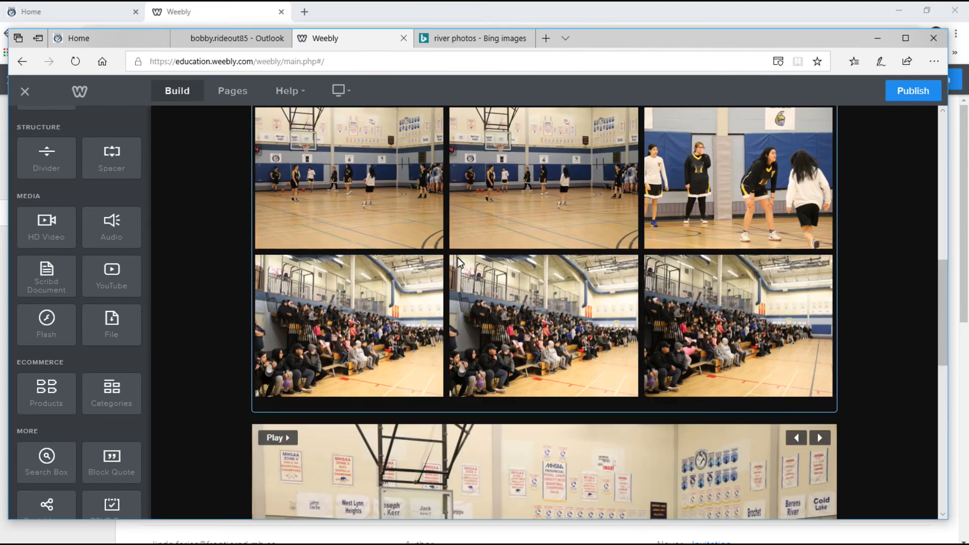
pyautogui.click(517, 174)
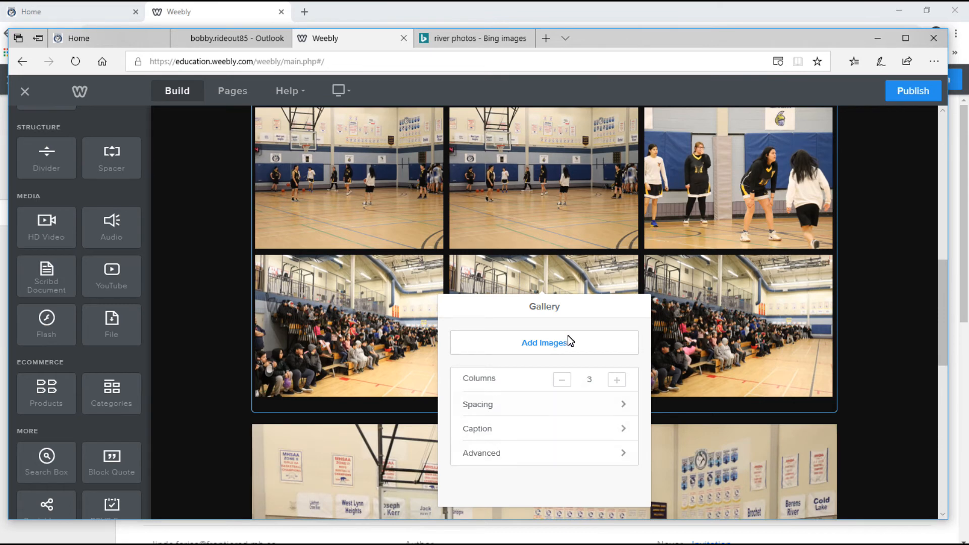
pyautogui.click(623, 454)
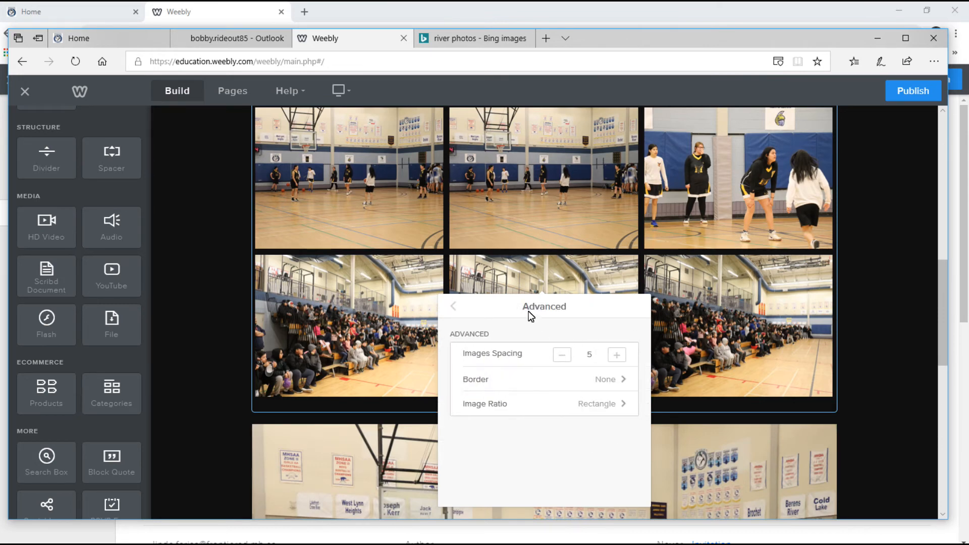
pyautogui.click(888, 177)
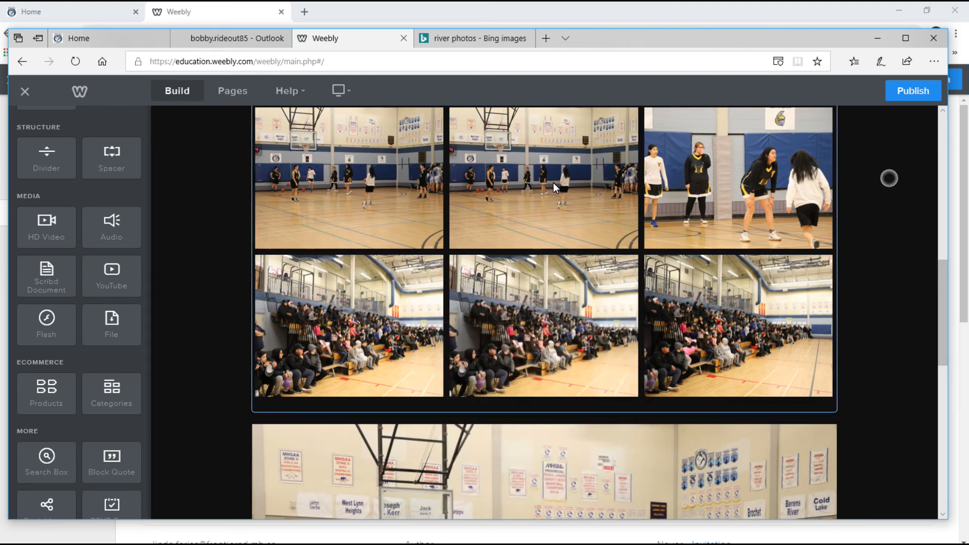
pyautogui.scroll(6, 552, 207)
pyautogui.click(341, 298)
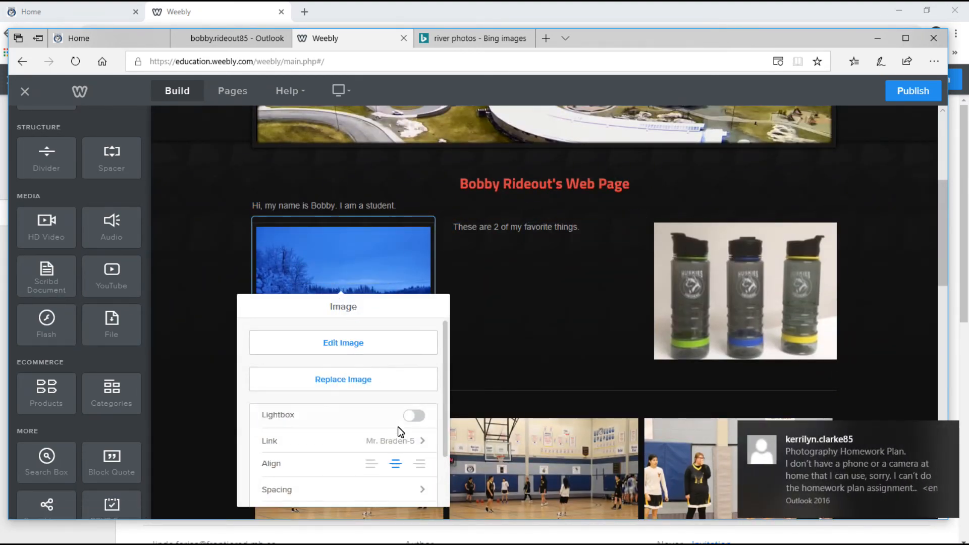
pyautogui.click(422, 441)
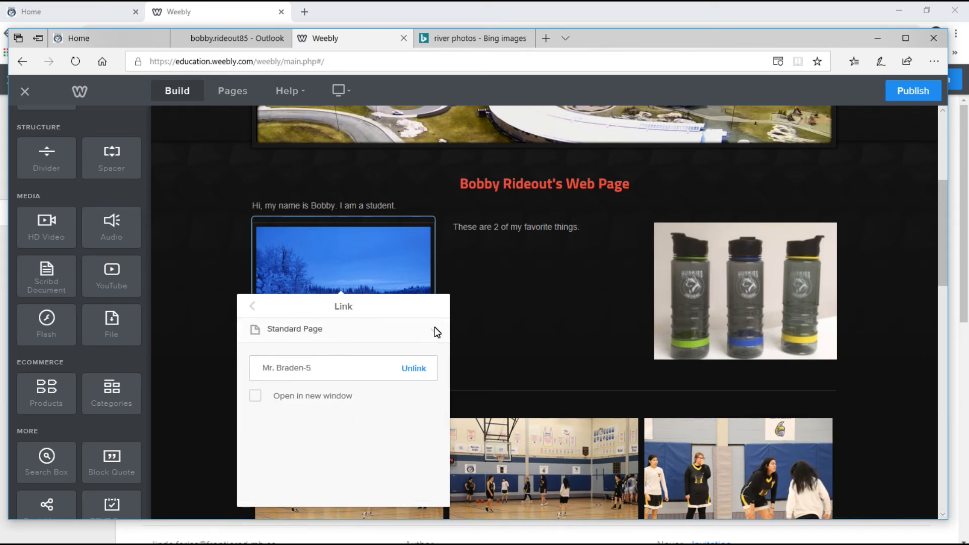
pyautogui.click(434, 330)
pyautogui.click(296, 331)
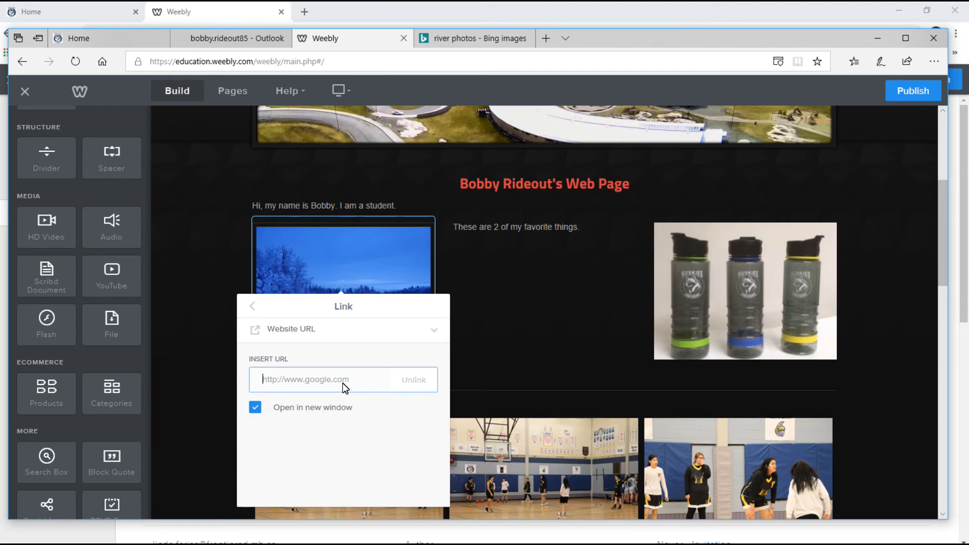
pyautogui.write('www.')
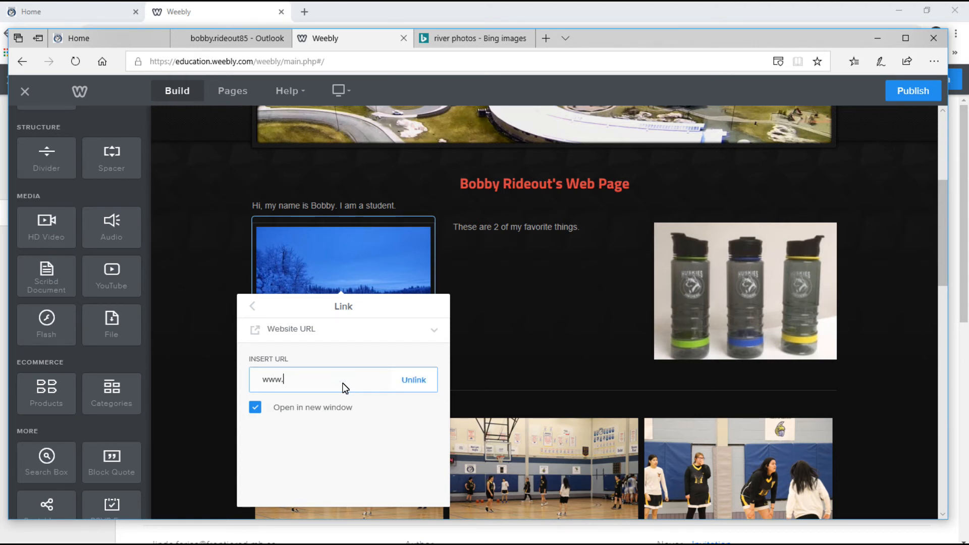
pyautogui.write('google.com')
pyautogui.click(573, 307)
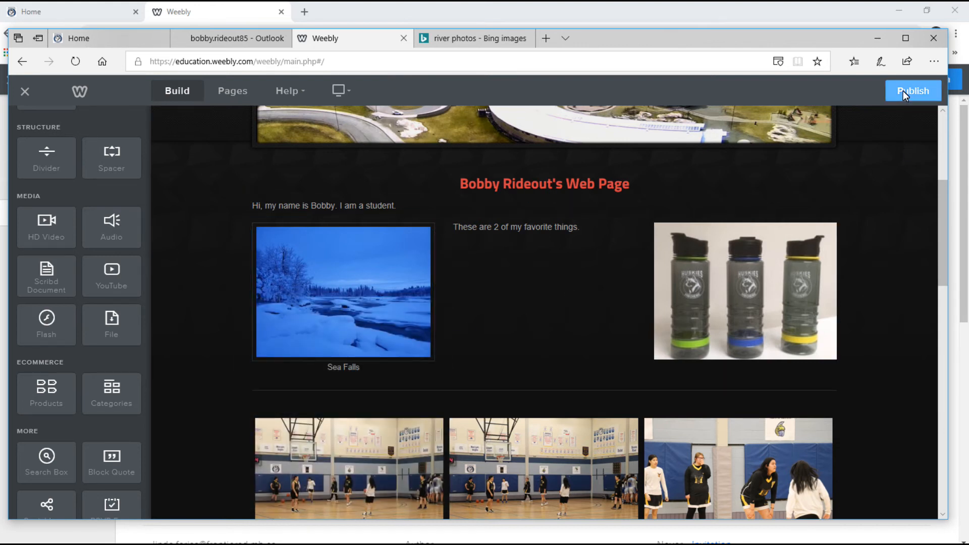
pyautogui.scroll(-10, 617, 417)
pyautogui.scroll(10, 621, 419)
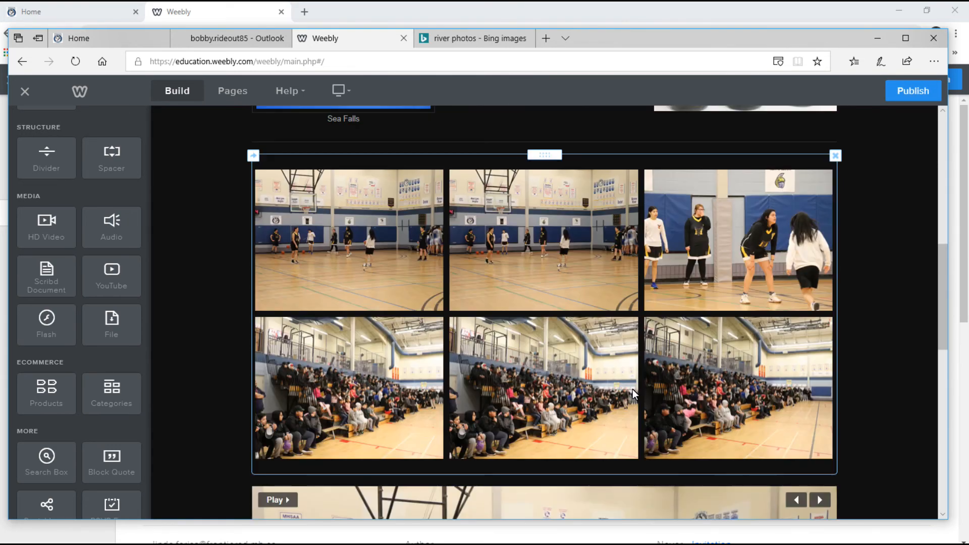
pyautogui.click(908, 91)
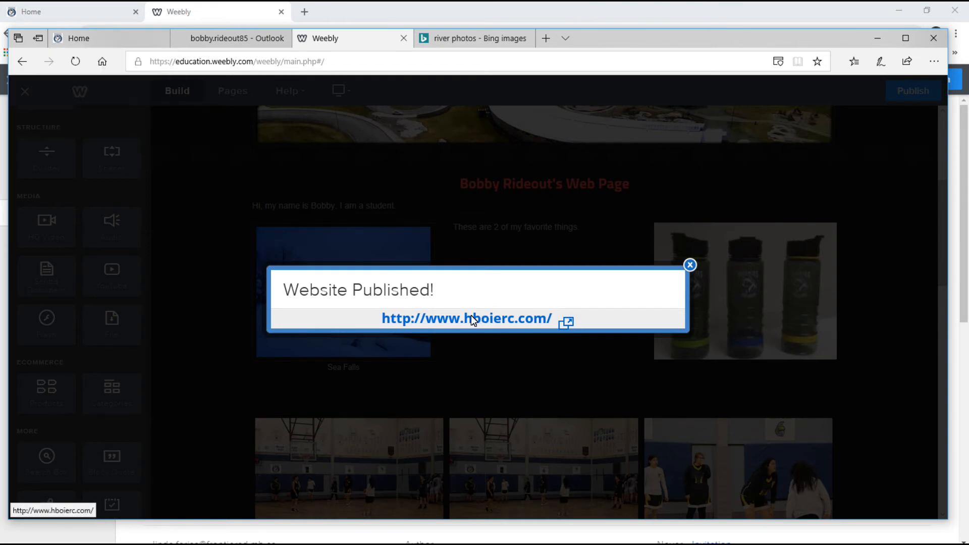
# Open the live site's Teacher Pages and scroll the Early, Middle and Senior Years staff lists to the bottom.
pyautogui.click(486, 319)
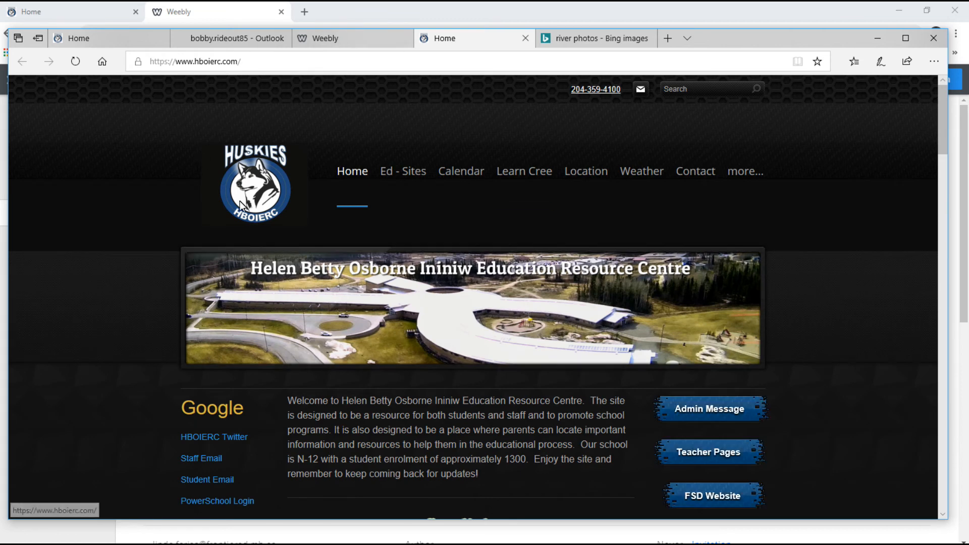
pyautogui.scroll(-1, 680, 364)
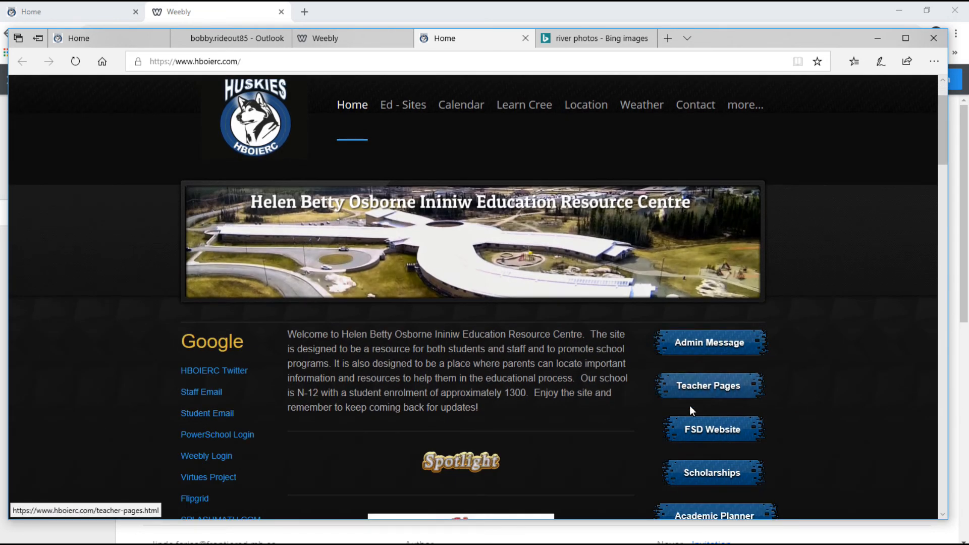
pyautogui.click(704, 388)
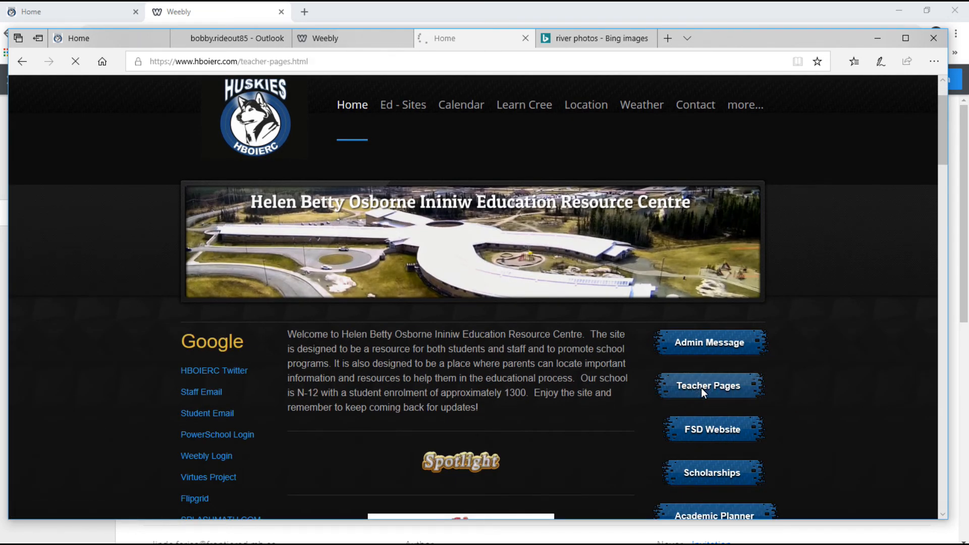
pyautogui.scroll(-12, 623, 335)
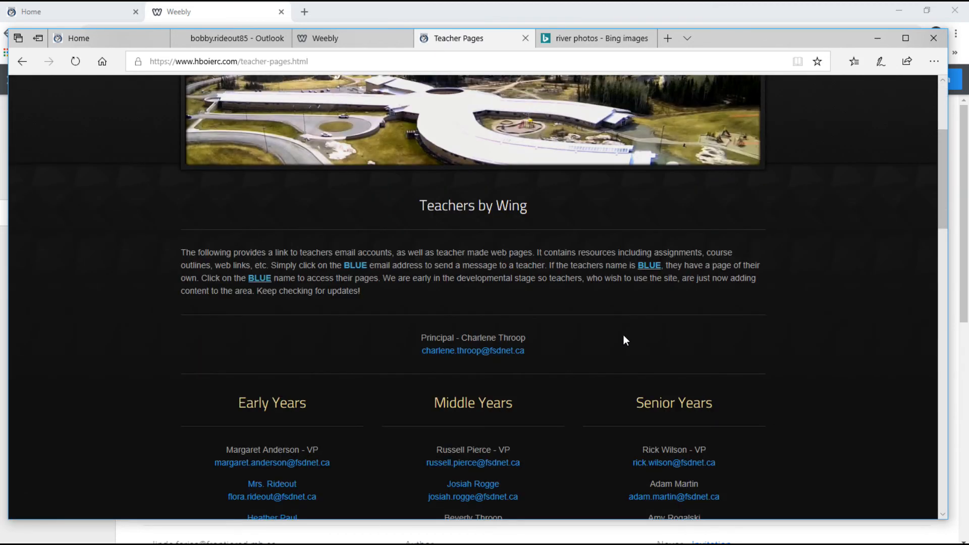
pyautogui.scroll(-10, 623, 335)
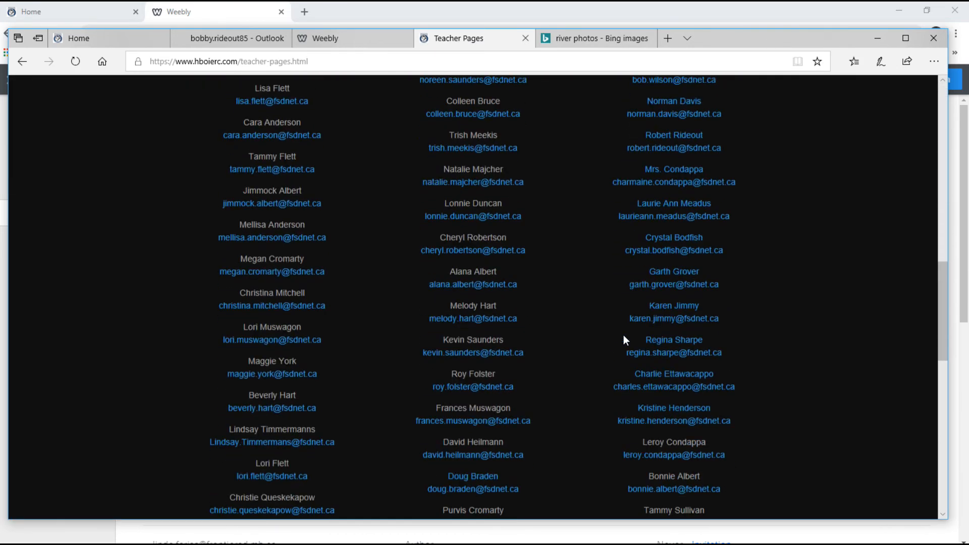
pyautogui.scroll(-5, 624, 340)
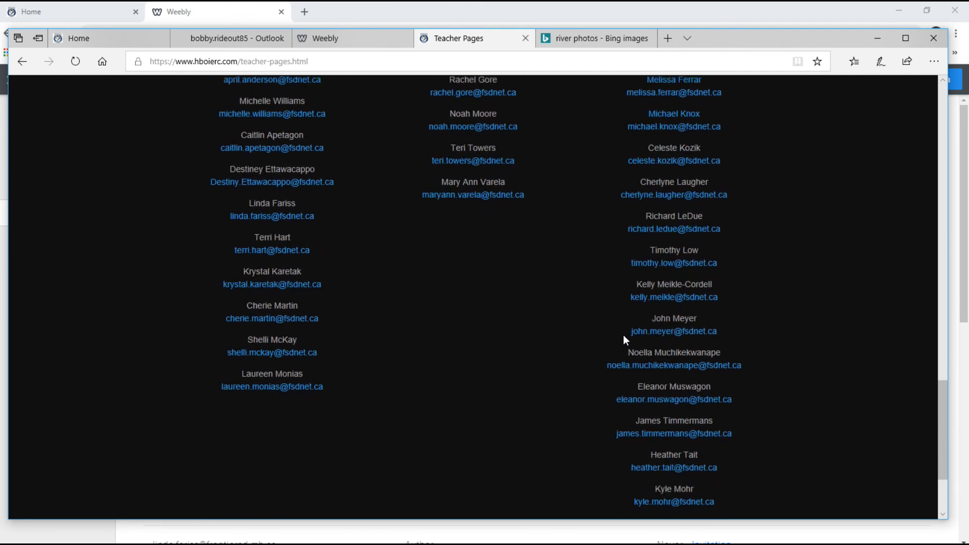
pyautogui.scroll(4, 624, 339)
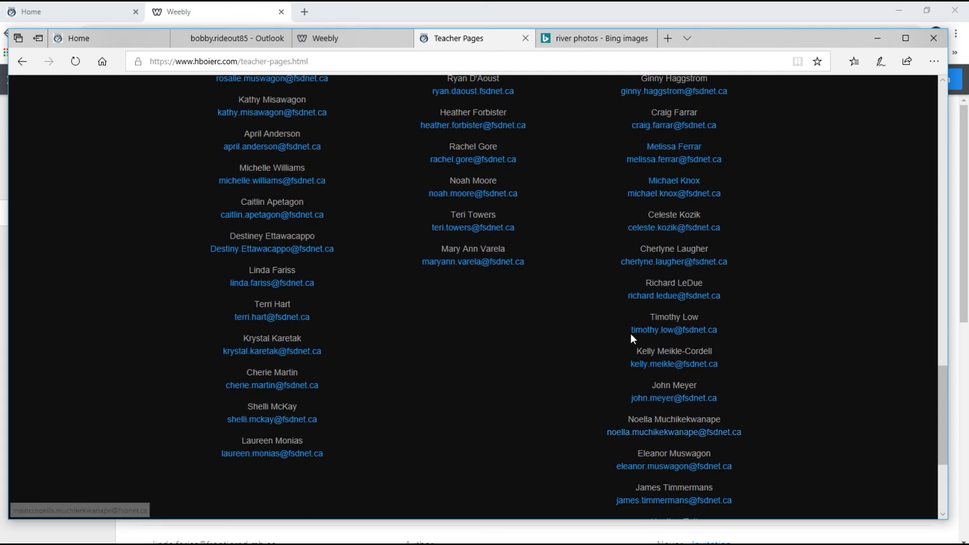
pyautogui.scroll(6, 636, 334)
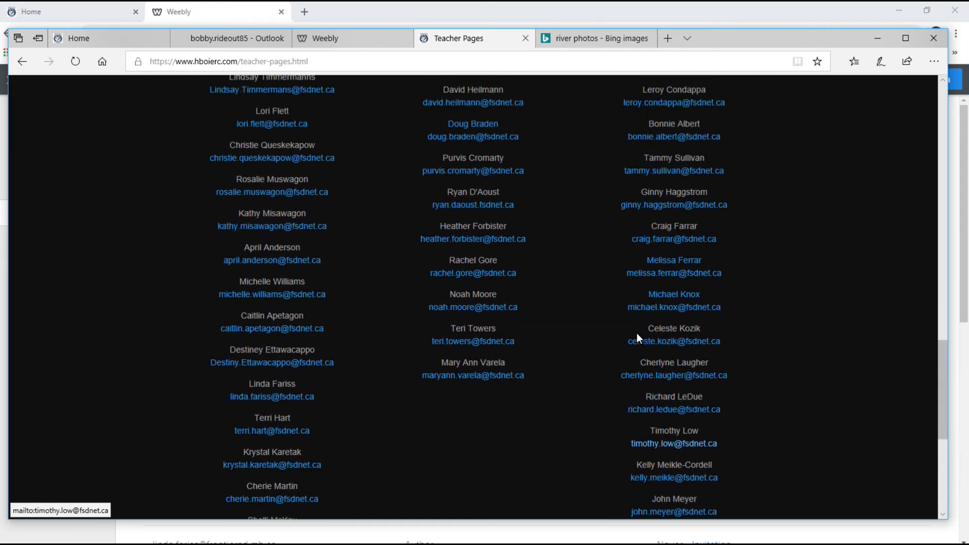
pyautogui.scroll(9, 637, 334)
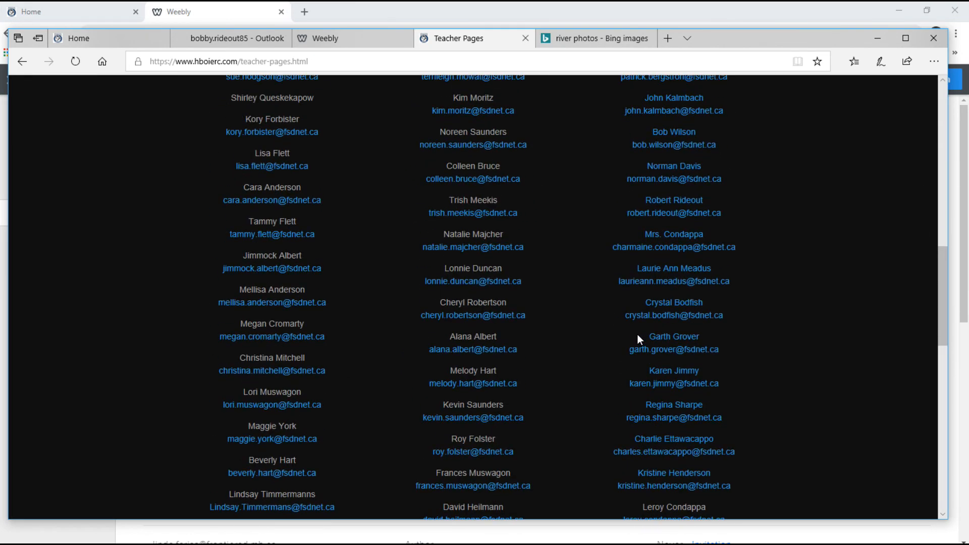
pyautogui.scroll(1, 639, 334)
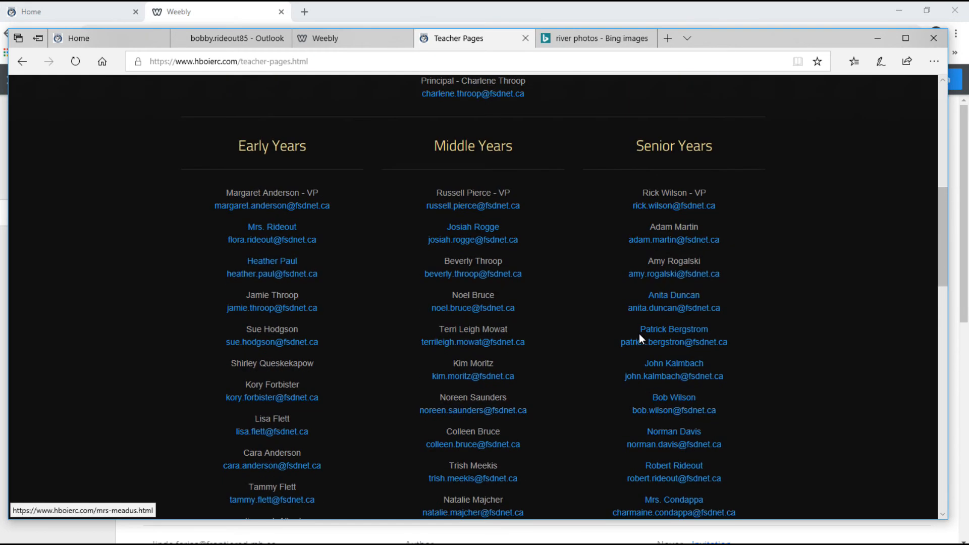
pyautogui.scroll(-7, 639, 334)
pyautogui.scroll(-8, 639, 335)
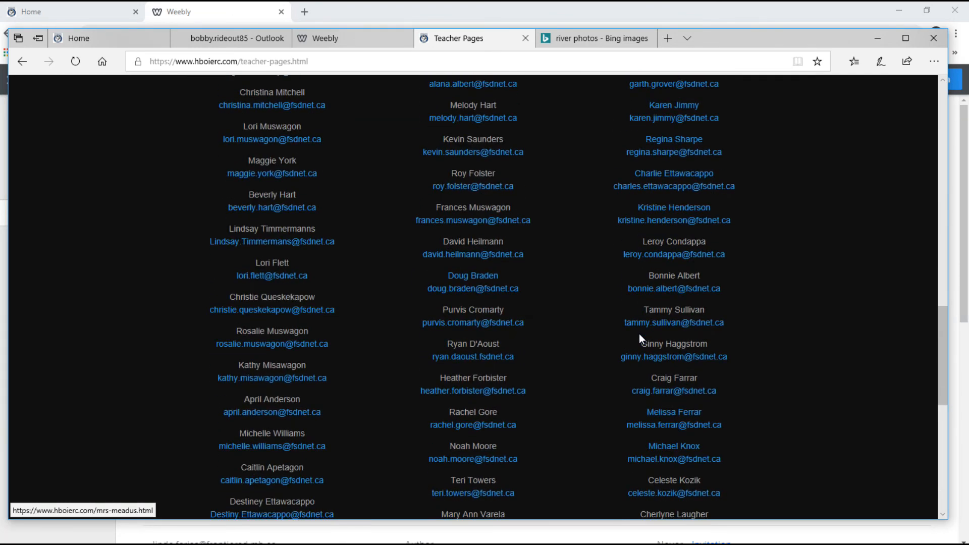
pyautogui.scroll(-1, 639, 334)
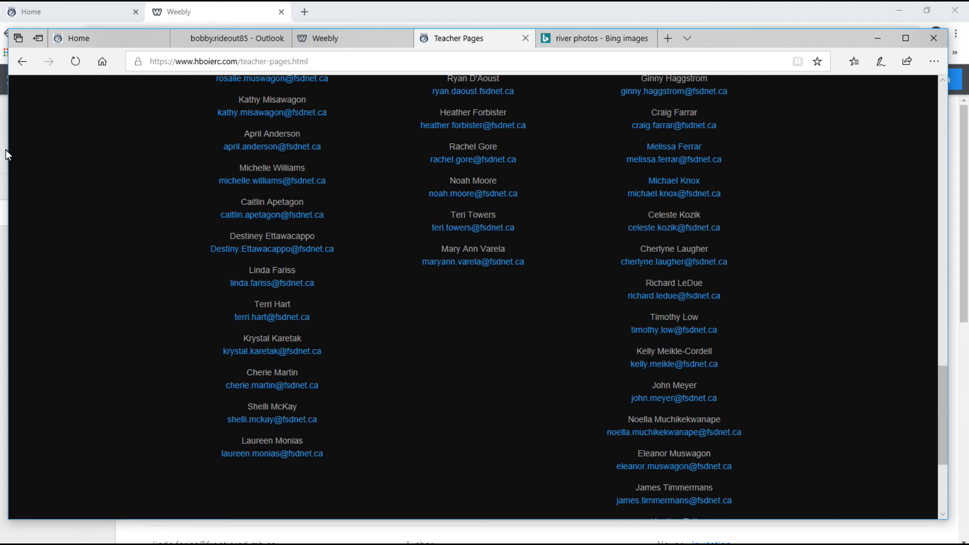
# Back in the Weebly editor, show the Pages list and refresh the page another contributor updated.
pyautogui.hotkey('alt', 'Tab')
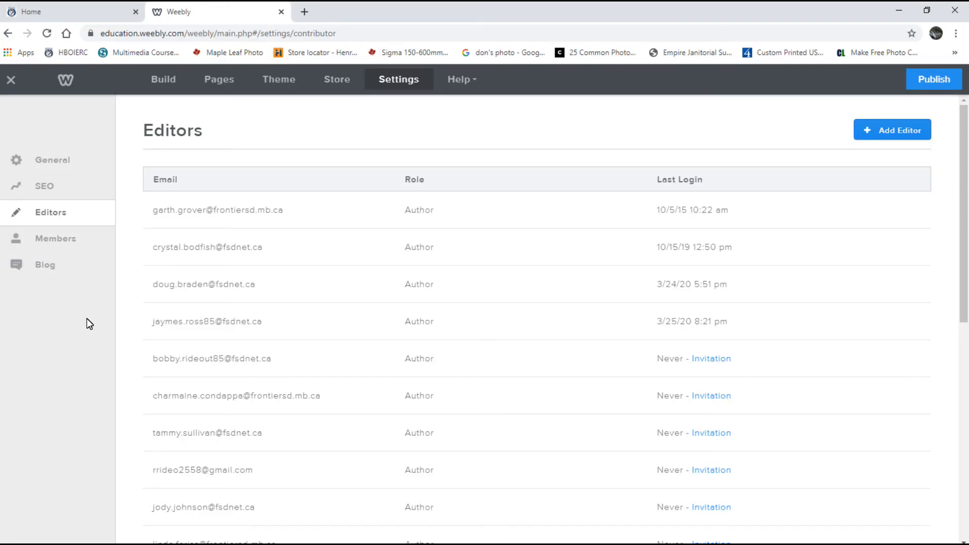
pyautogui.click(218, 82)
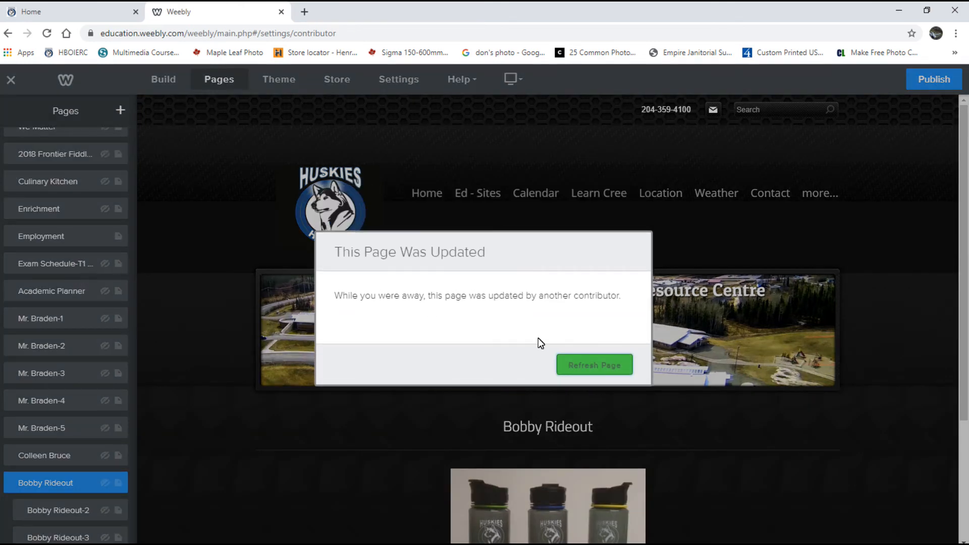
pyautogui.click(631, 367)
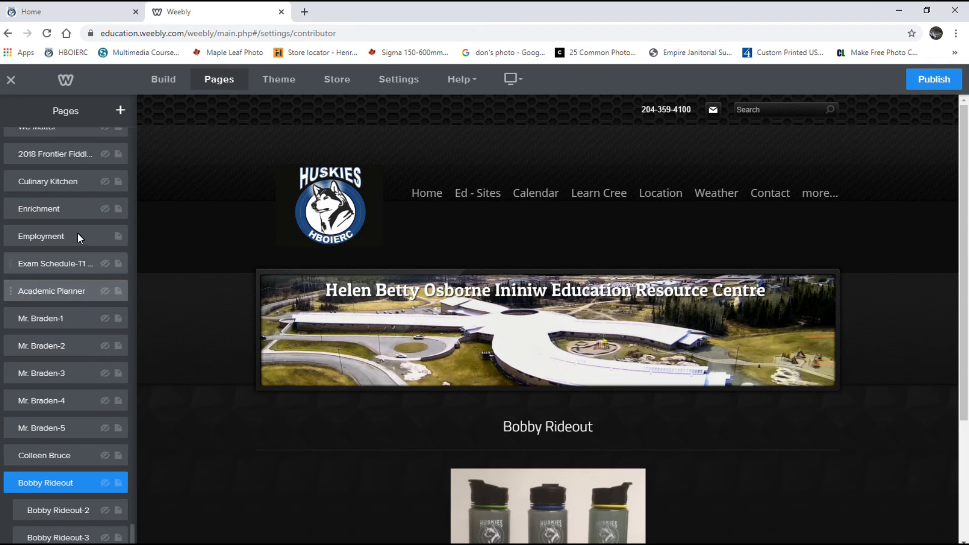
# Scroll through the site's page list down to Teacher Pages and its staff subpages.
pyautogui.scroll(20, 77, 233)
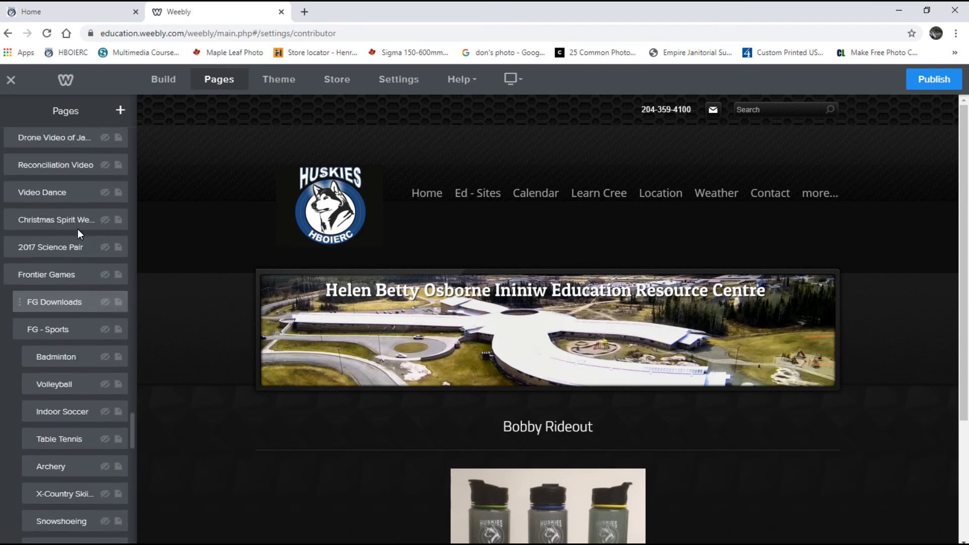
pyautogui.scroll(20, 77, 228)
pyautogui.scroll(20, 80, 228)
pyautogui.scroll(20, 111, 222)
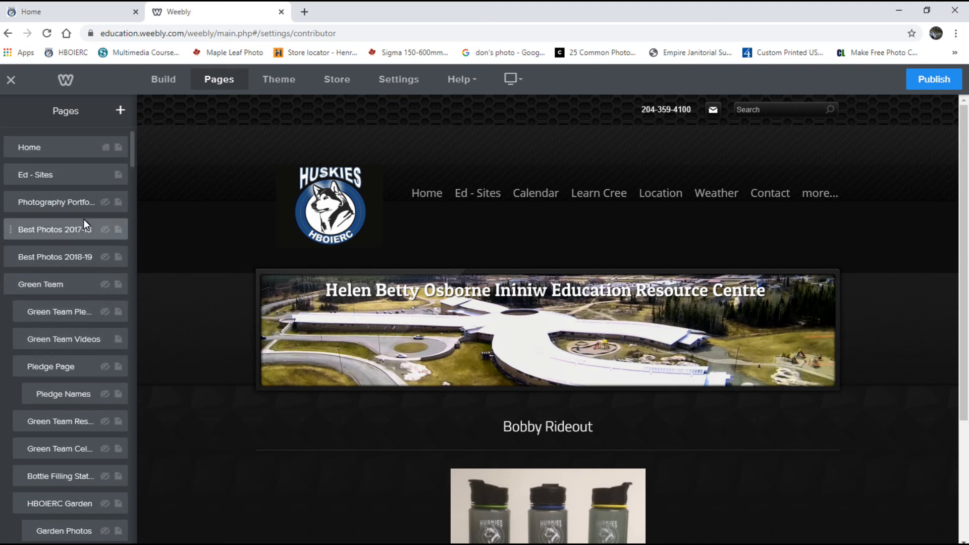
pyautogui.scroll(-3, 82, 275)
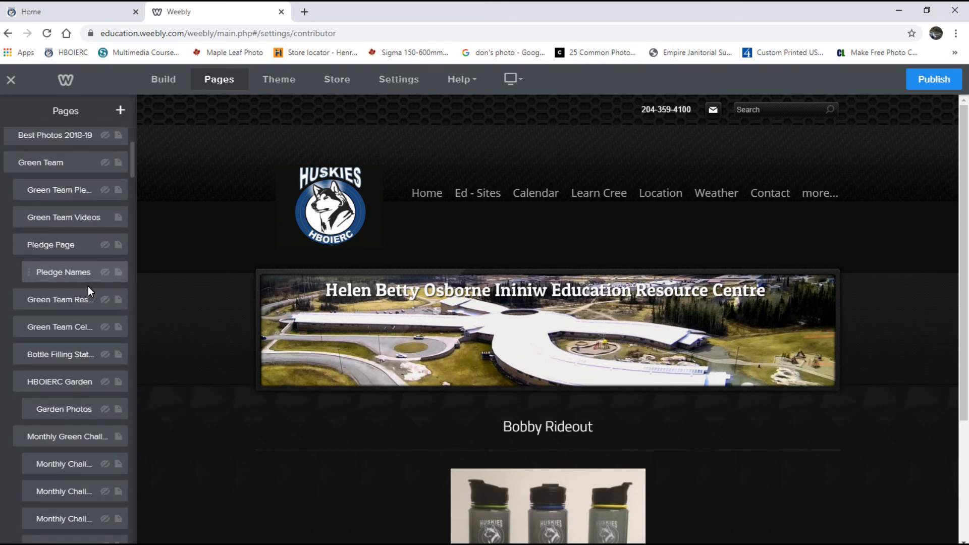
pyautogui.scroll(-5, 88, 288)
pyautogui.scroll(-7, 89, 291)
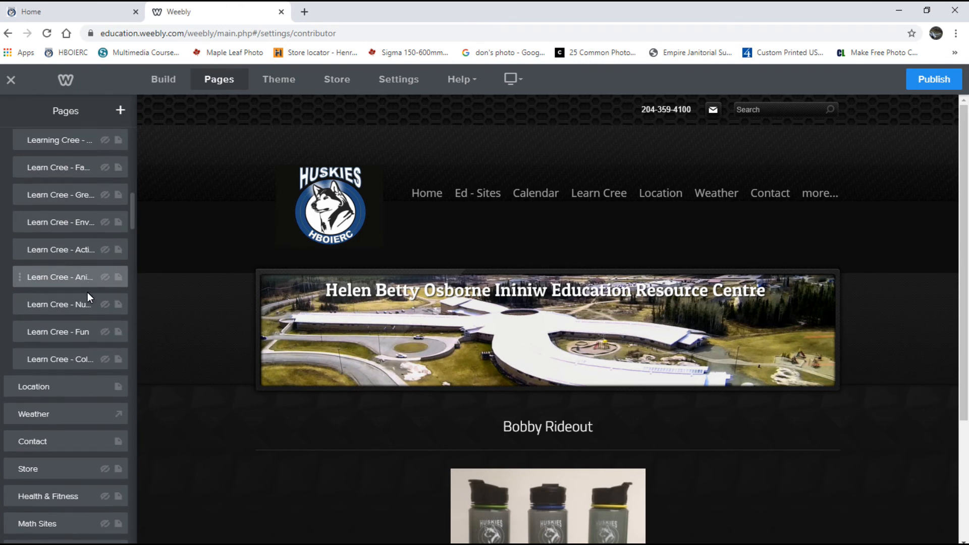
pyautogui.scroll(-5, 87, 293)
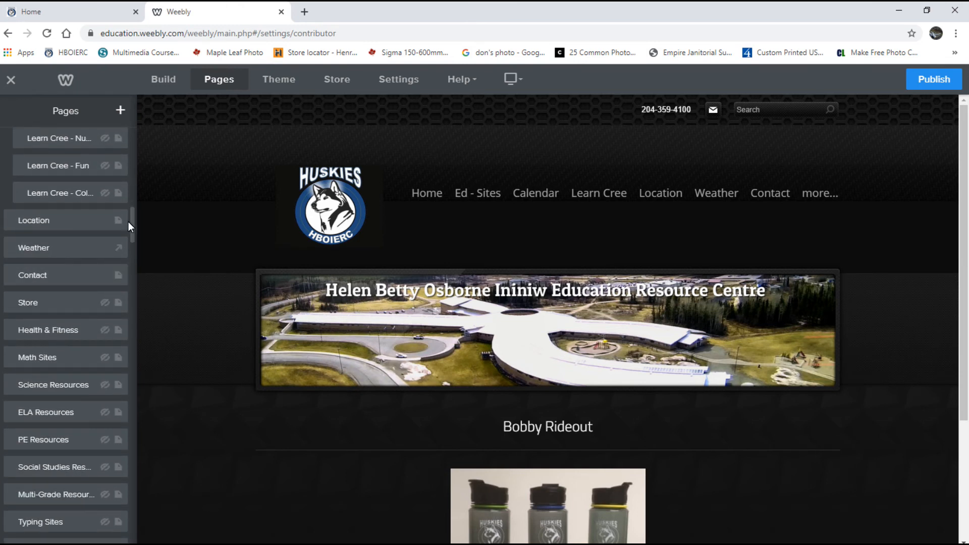
pyautogui.moveTo(132, 225); pyautogui.dragTo(130, 134)
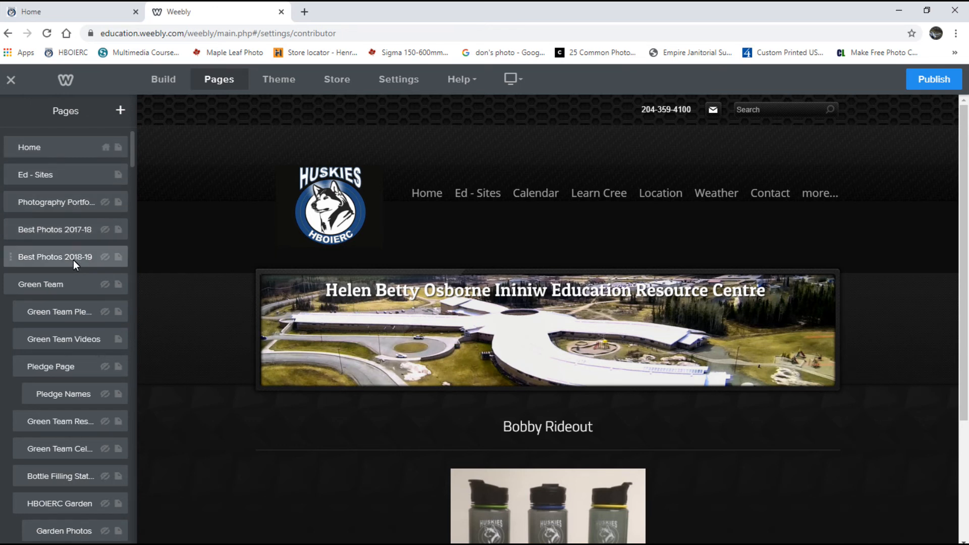
pyautogui.scroll(-5, 84, 394)
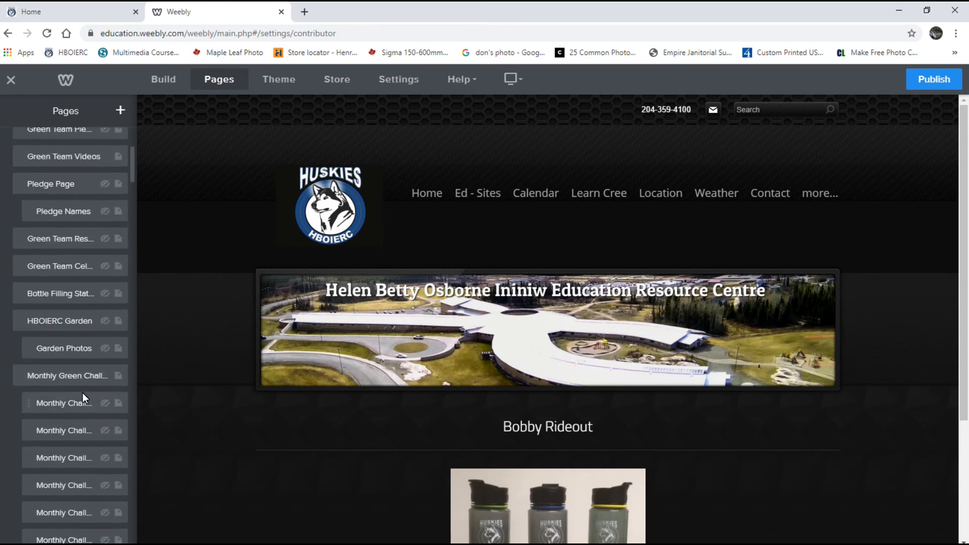
pyautogui.scroll(-7, 83, 393)
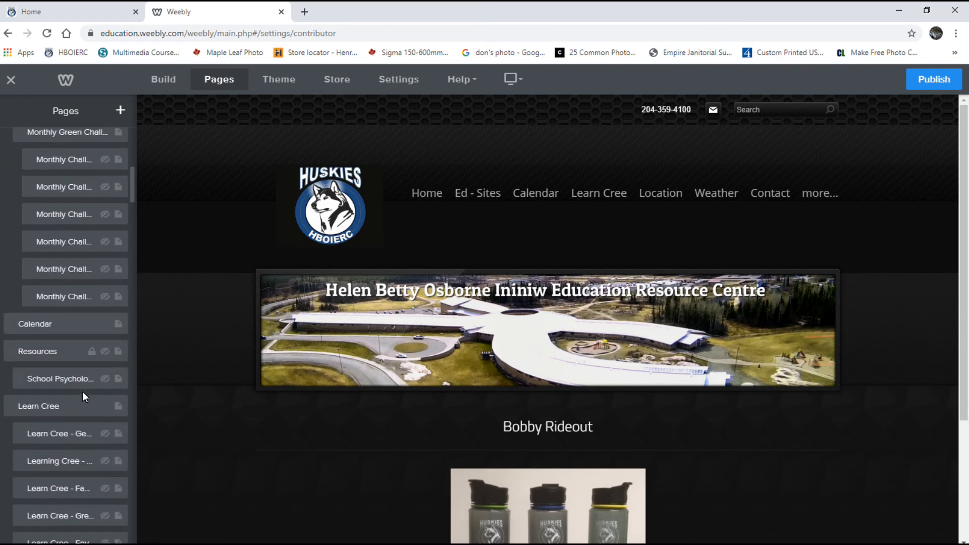
pyautogui.scroll(-6, 82, 389)
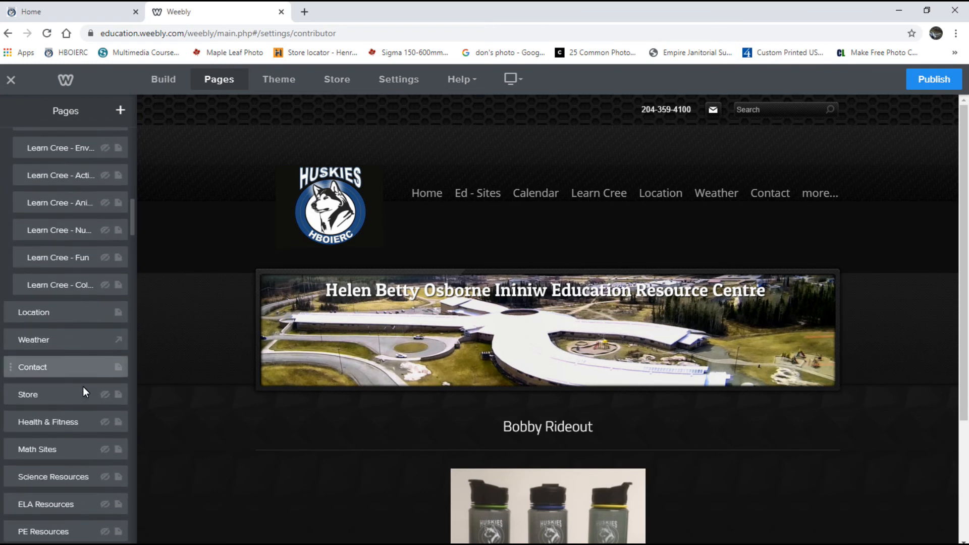
pyautogui.scroll(-7, 84, 389)
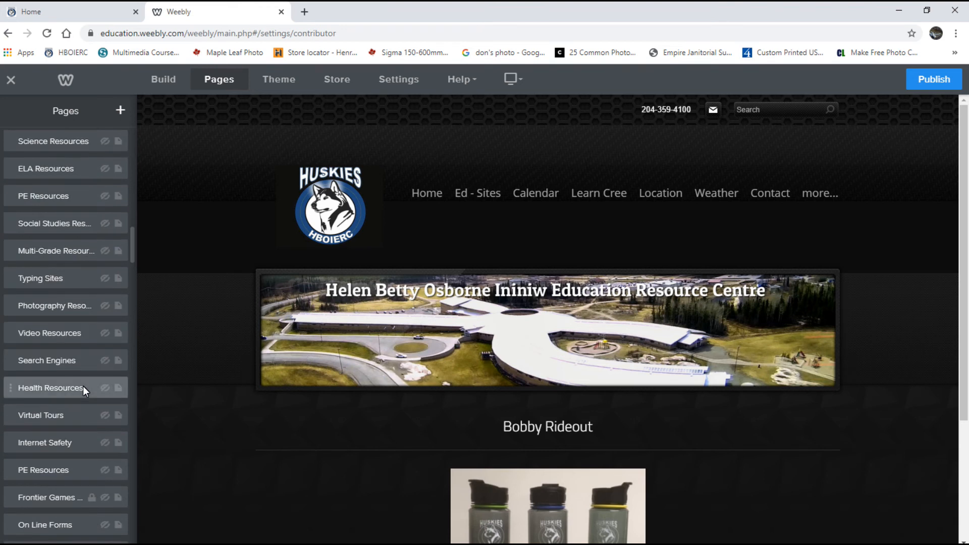
pyautogui.scroll(-4, 83, 386)
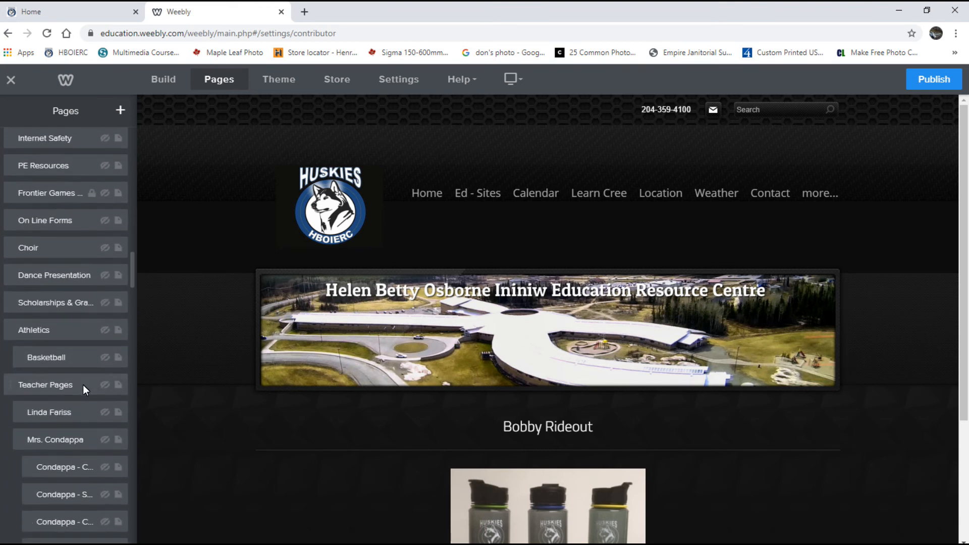
# Open Teacher Pages in the editor, scrolled to its three staff columns, with the Build elements showing.
pyautogui.click(47, 386)
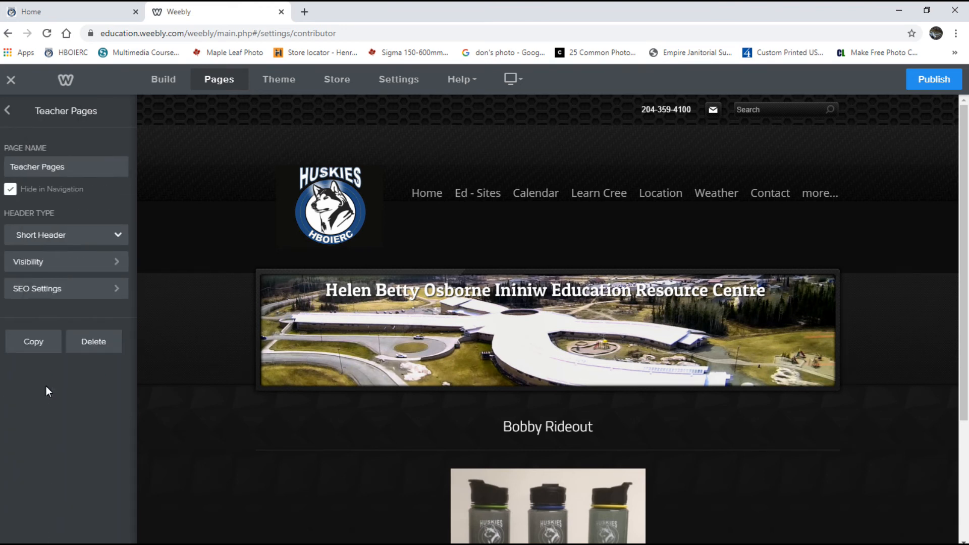
pyautogui.moveTo(606, 380)
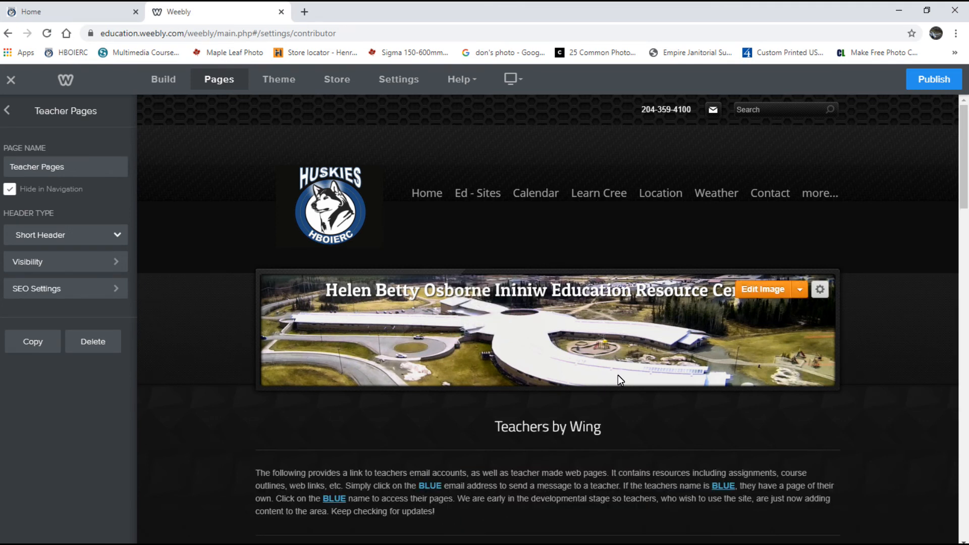
pyautogui.scroll(-7, 618, 375)
pyautogui.scroll(-15, 617, 375)
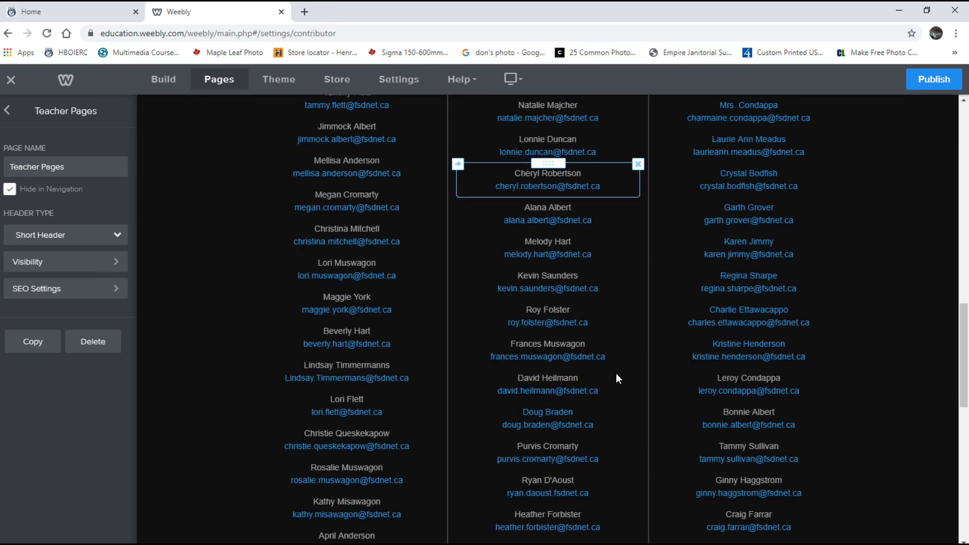
pyautogui.scroll(-4, 617, 379)
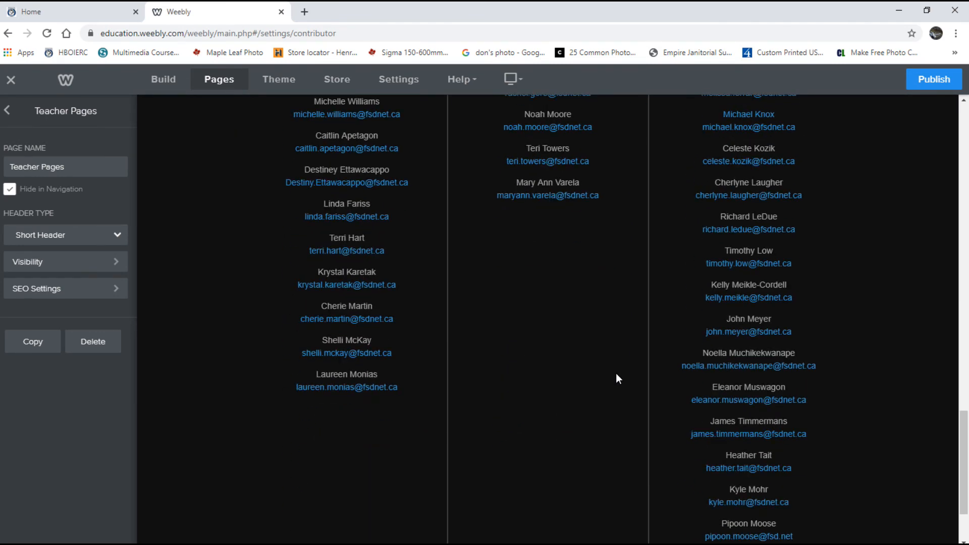
pyautogui.scroll(1, 617, 379)
pyautogui.scroll(1, 616, 373)
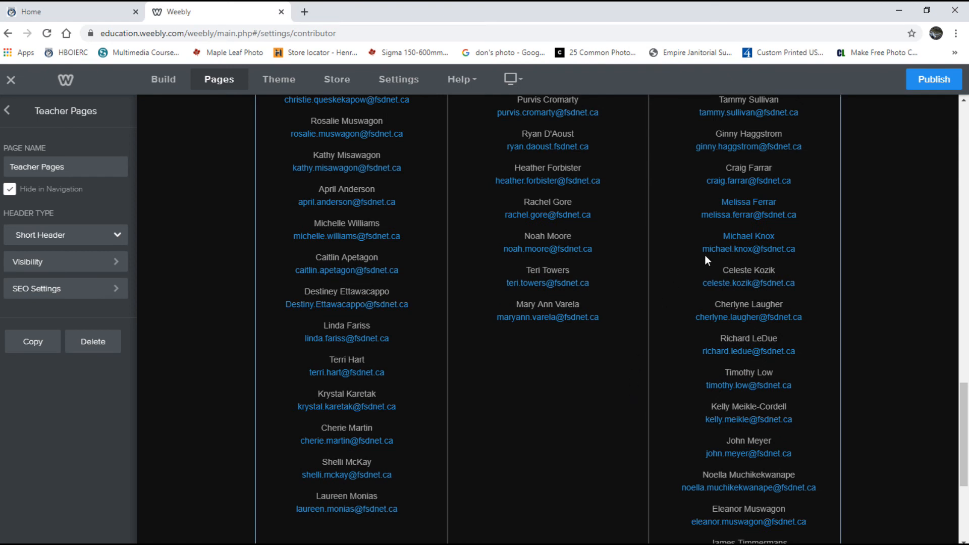
pyautogui.click(161, 79)
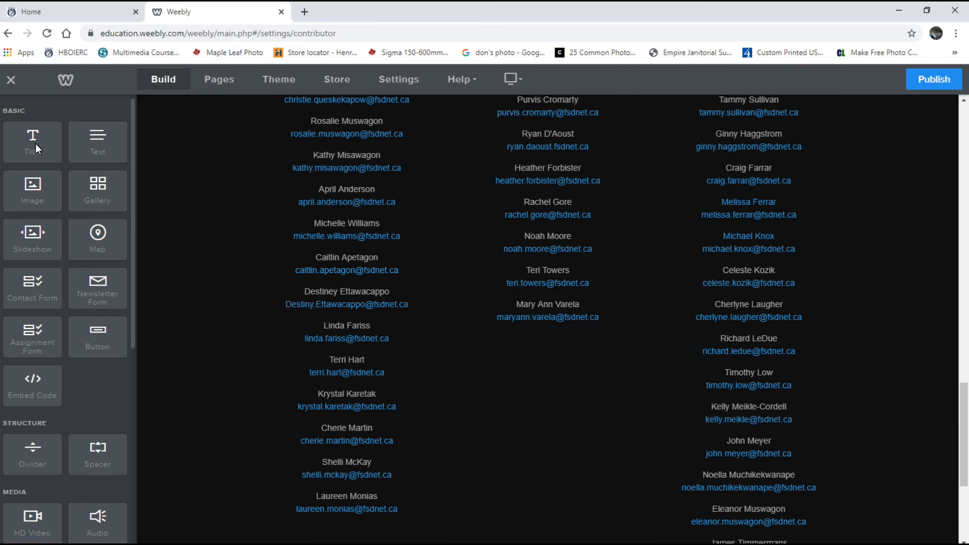
# Add a text block below the middle column's last name holding the student's name, centred.
pyautogui.moveTo(97, 143); pyautogui.dragTo(550, 366)
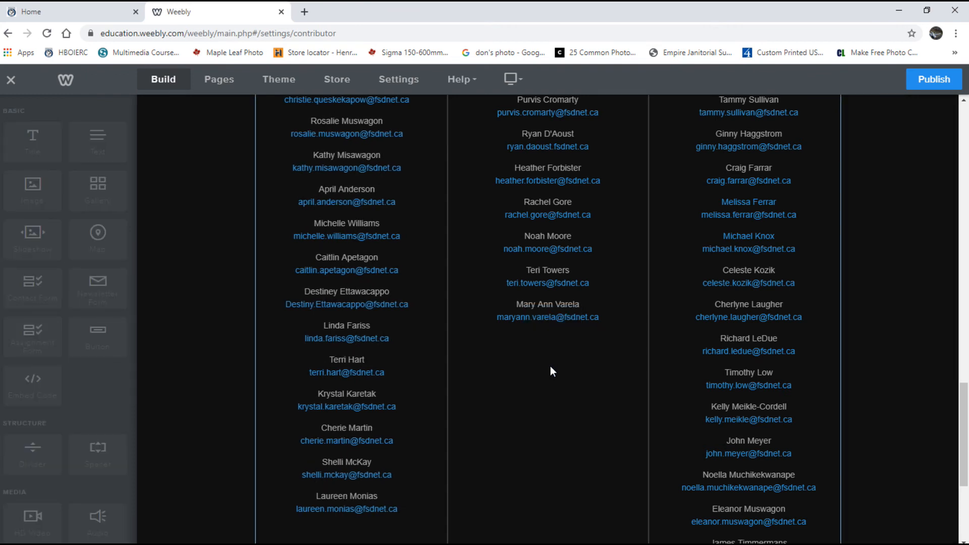
pyautogui.click(538, 341)
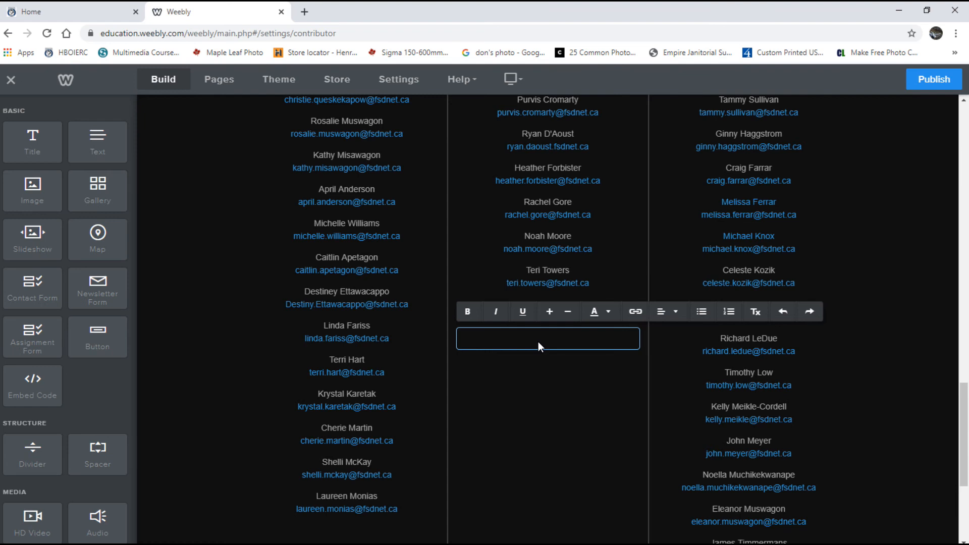
pyautogui.click(659, 313)
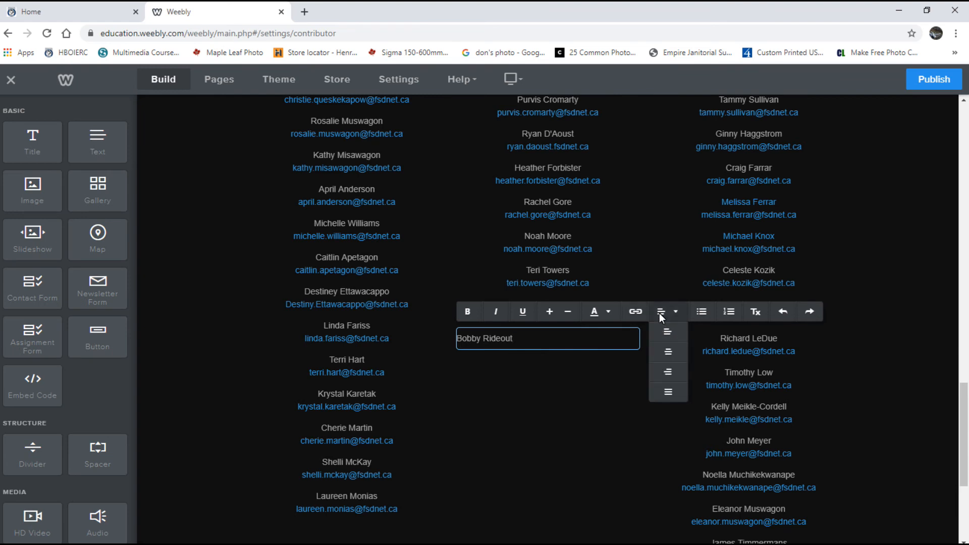
pyautogui.click(668, 352)
# Type the student's email address on the line below the name and select it.
pyautogui.press('Return')
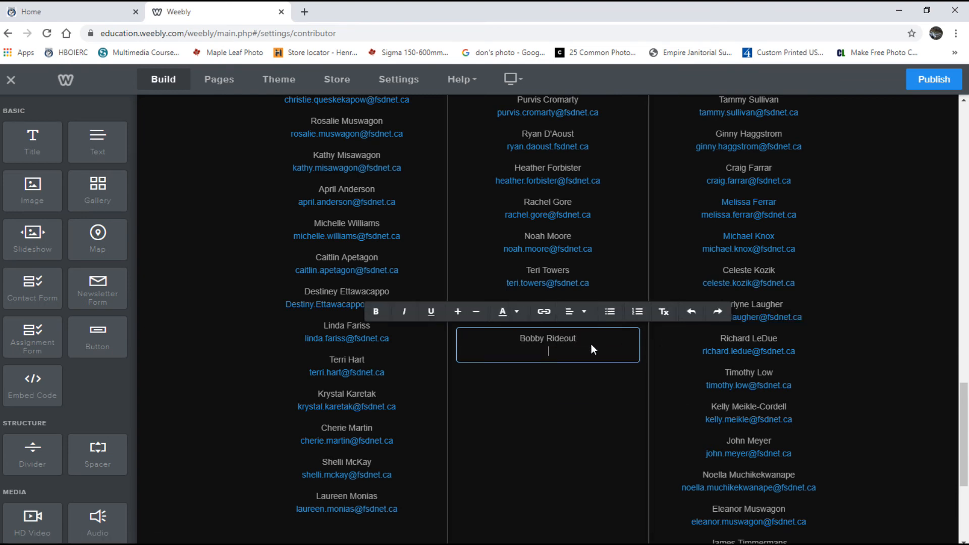
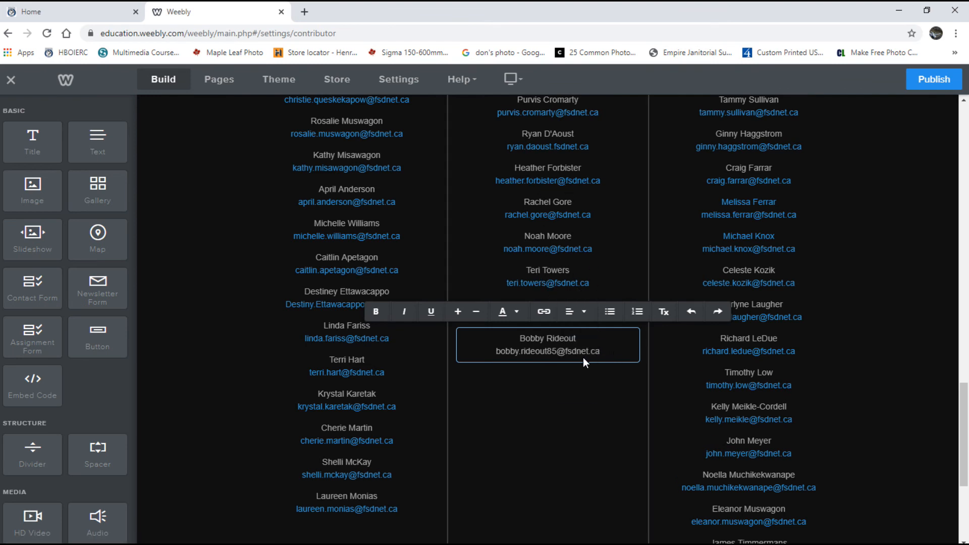
pyautogui.moveTo(604, 354); pyautogui.dragTo(519, 350)
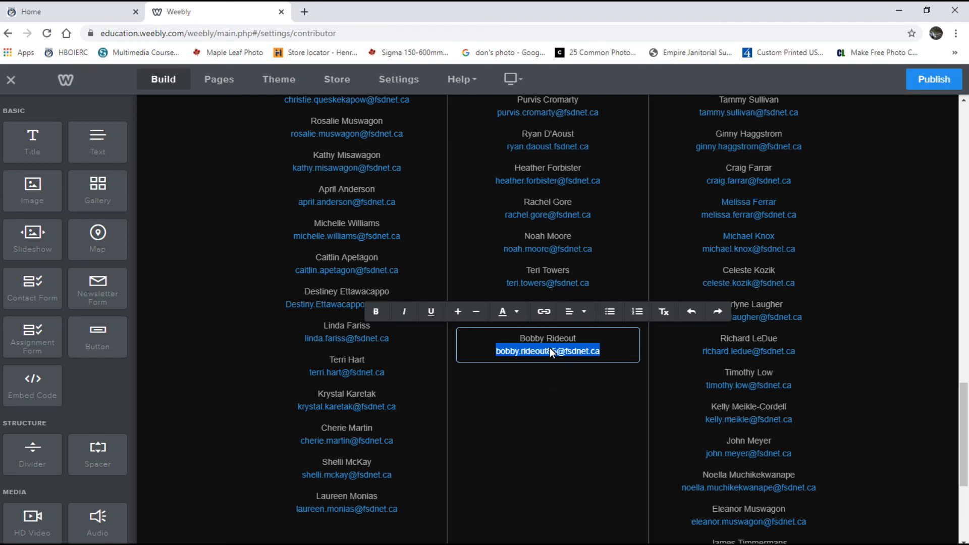
# Turn the selected address into an Email link pointing to the student's own email address.
pyautogui.click(541, 311)
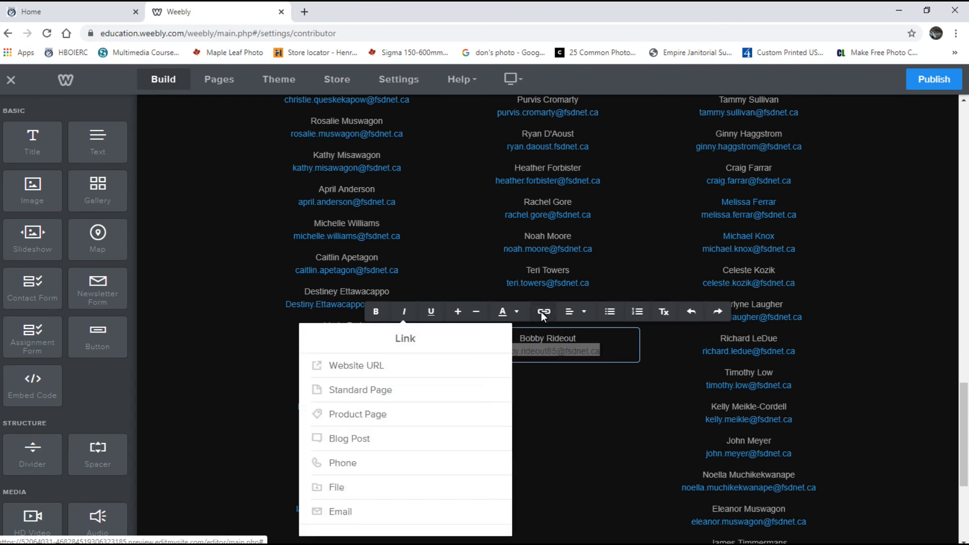
pyautogui.click(342, 512)
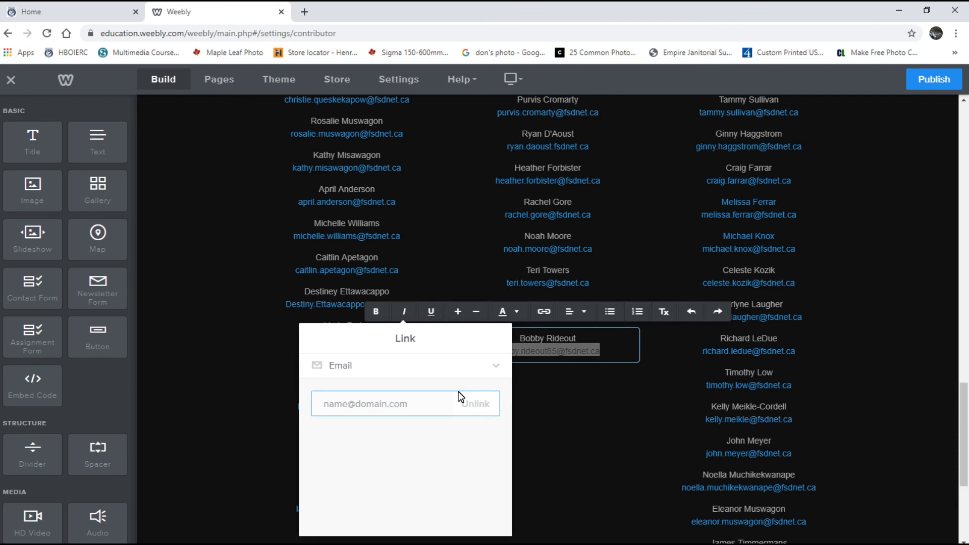
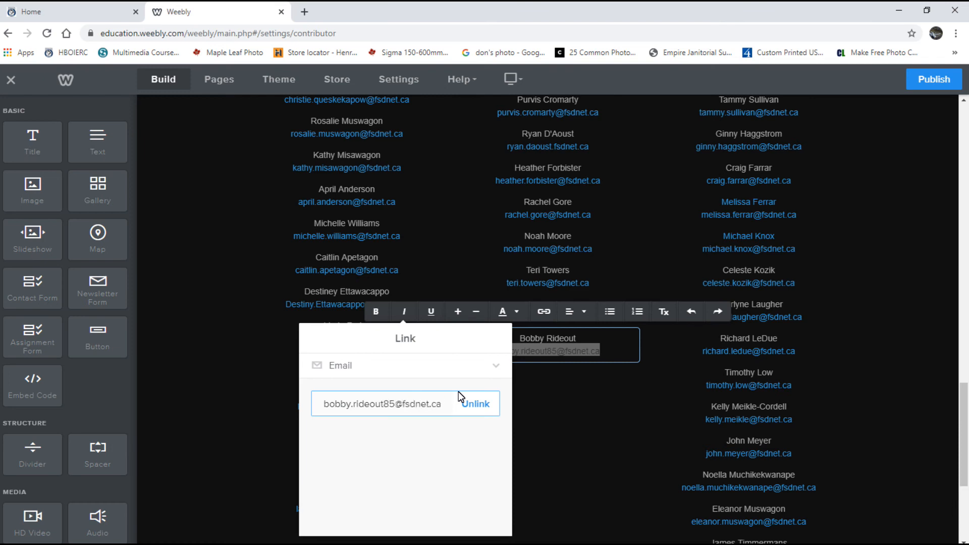
pyautogui.click(393, 450)
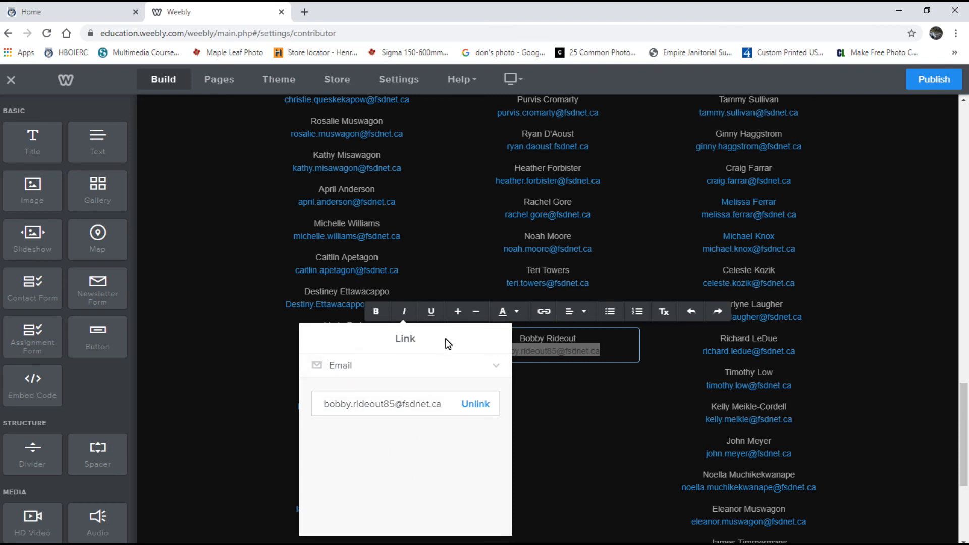
pyautogui.click(592, 459)
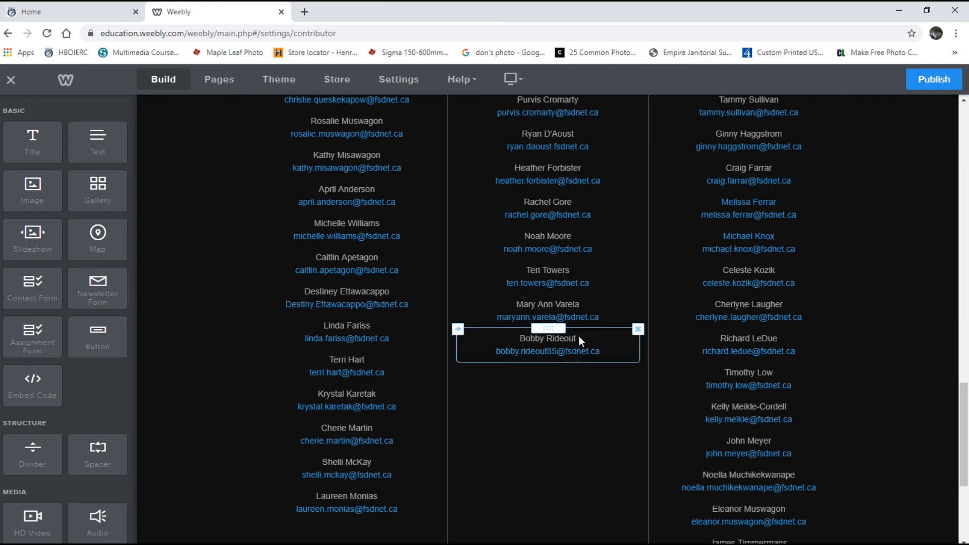
pyautogui.scroll(8, 573, 253)
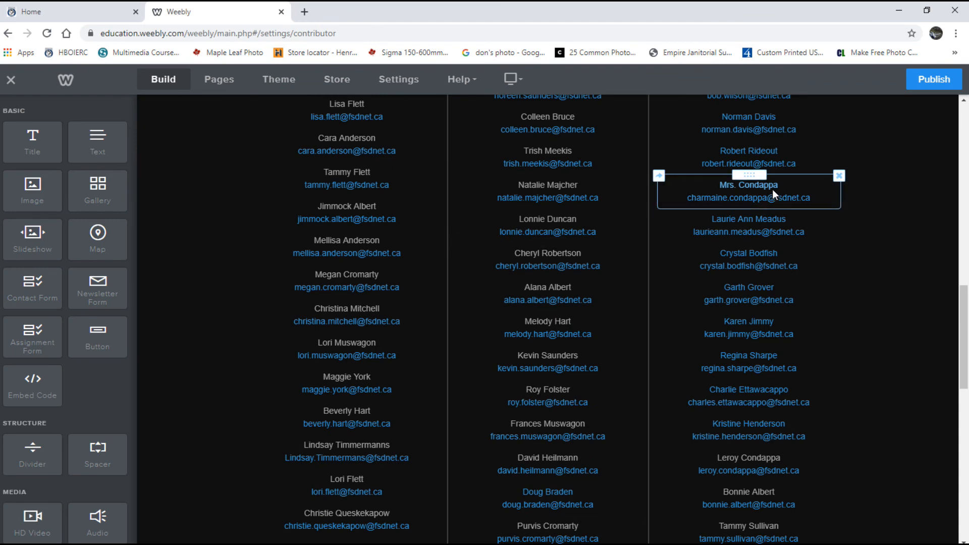
pyautogui.scroll(6, 603, 299)
pyautogui.scroll(4, 601, 288)
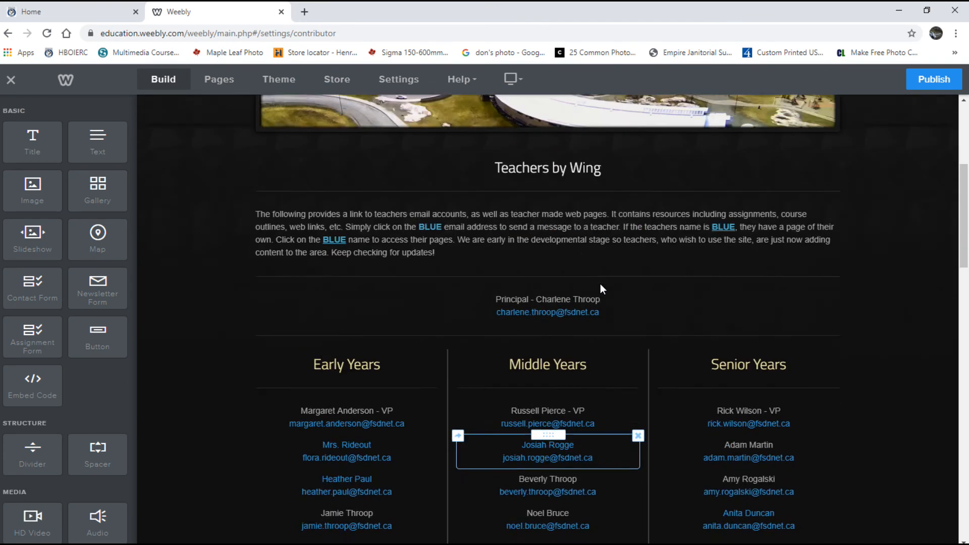
pyautogui.scroll(-7, 520, 363)
pyautogui.scroll(-12, 528, 389)
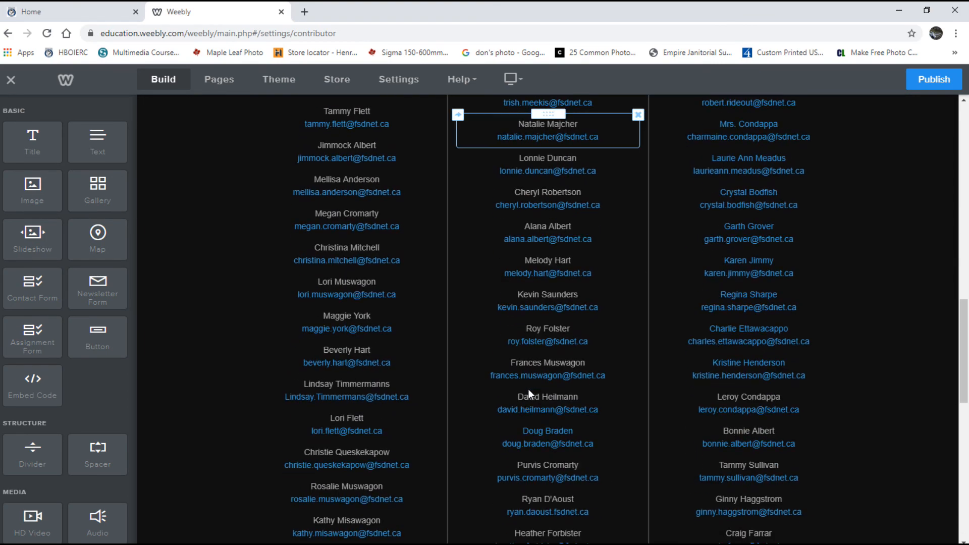
pyautogui.scroll(-1, 527, 395)
# Link the student's name as a Standard Page link to the student's '-2' page on the site.
pyautogui.click(578, 276)
pyautogui.moveTo(579, 277); pyautogui.dragTo(522, 278)
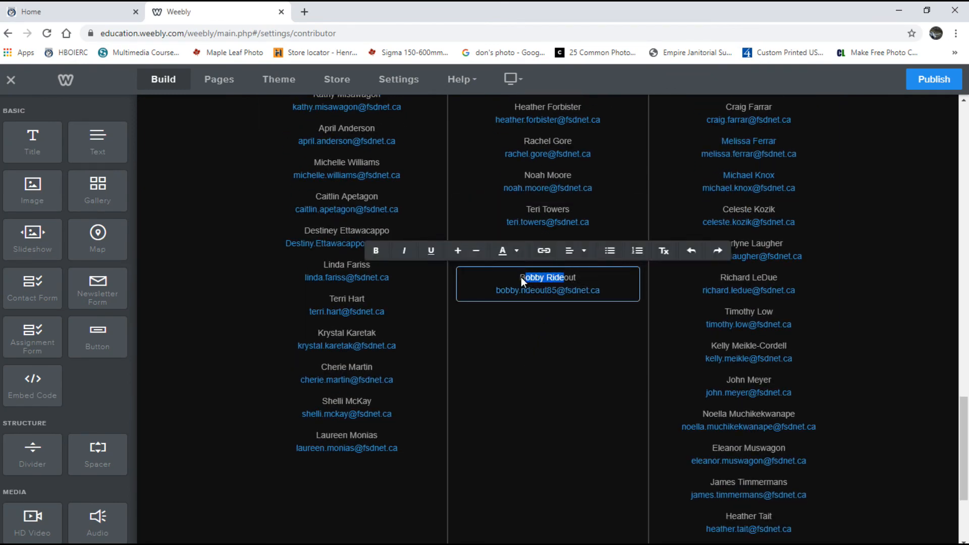
pyautogui.moveTo(583, 278); pyautogui.dragTo(522, 277)
pyautogui.click(545, 251)
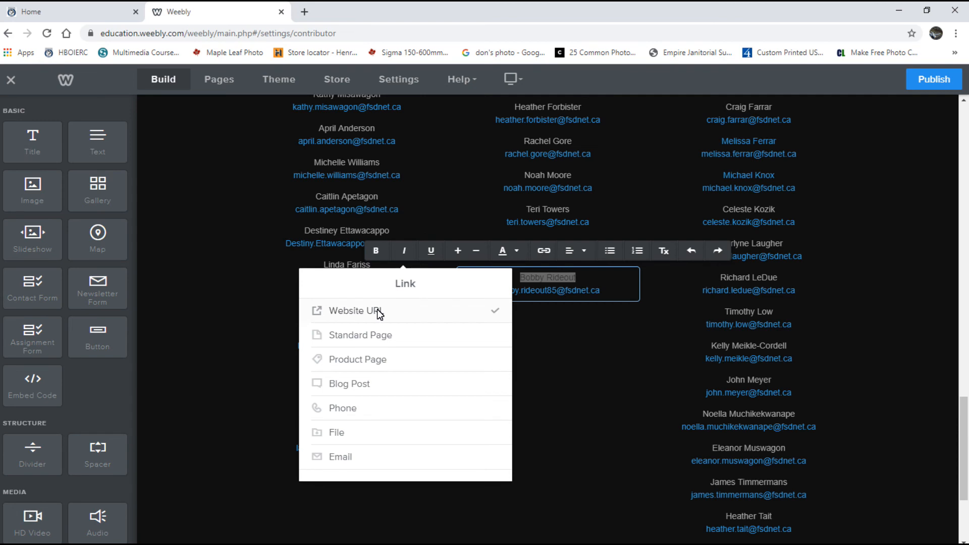
pyautogui.click(356, 338)
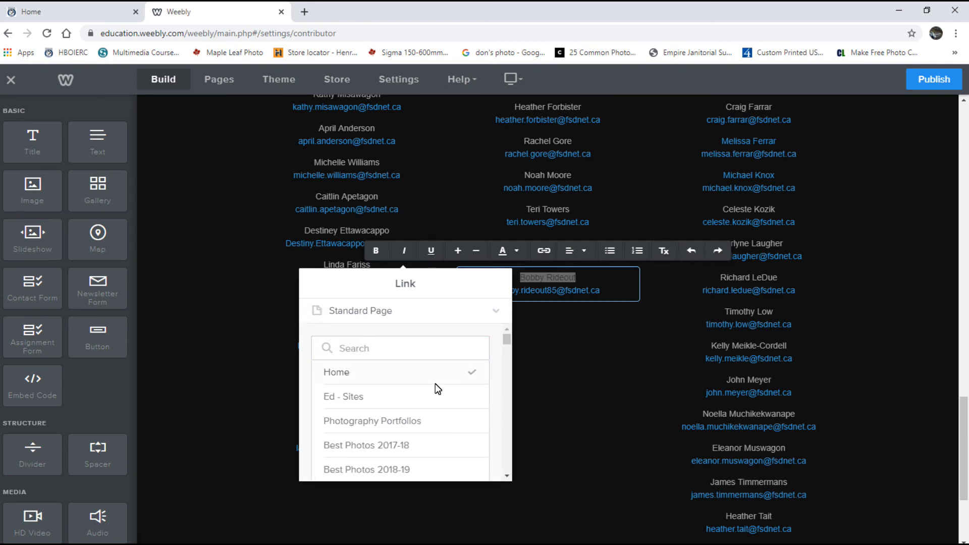
pyautogui.moveTo(510, 341); pyautogui.dragTo(507, 469)
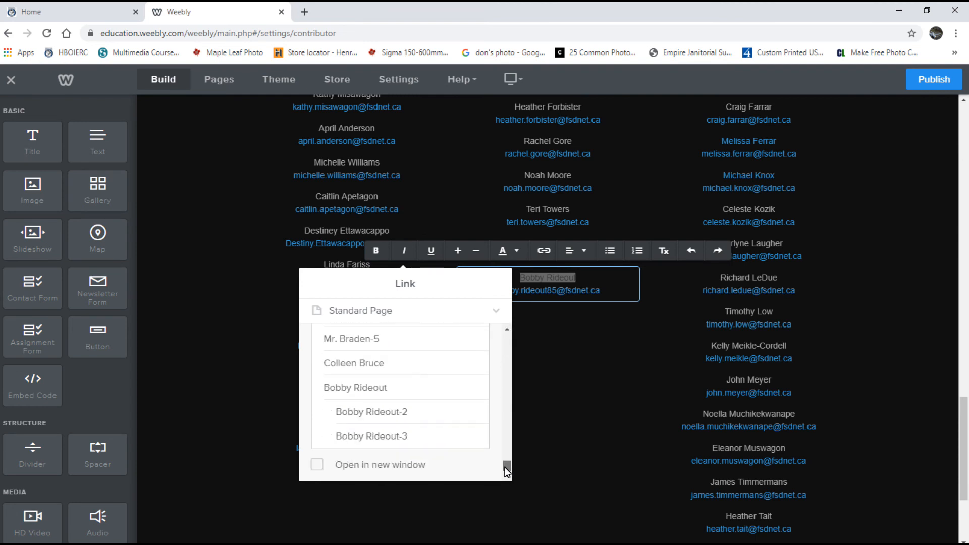
pyautogui.click(376, 412)
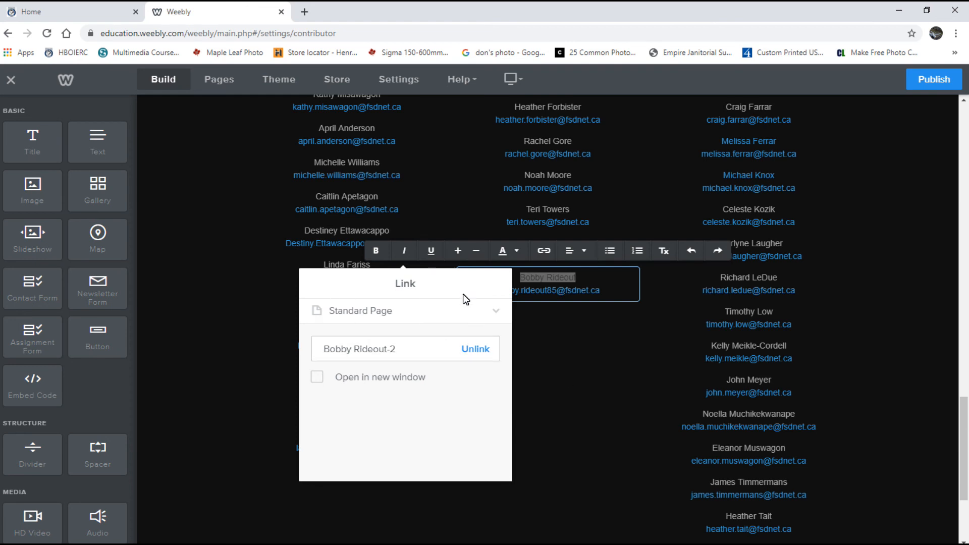
pyautogui.click(625, 408)
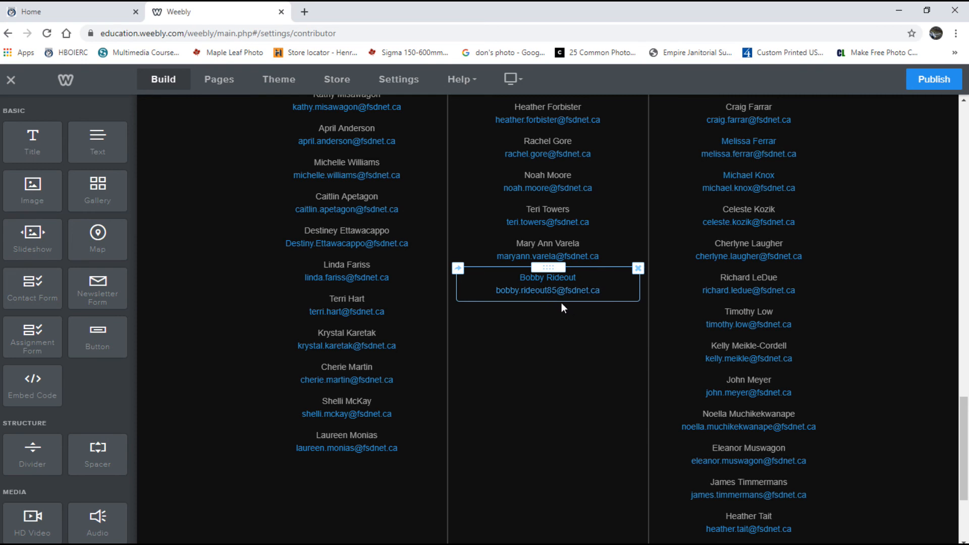
# Publish the site and close the Website Published! confirmation.
pyautogui.click(932, 80)
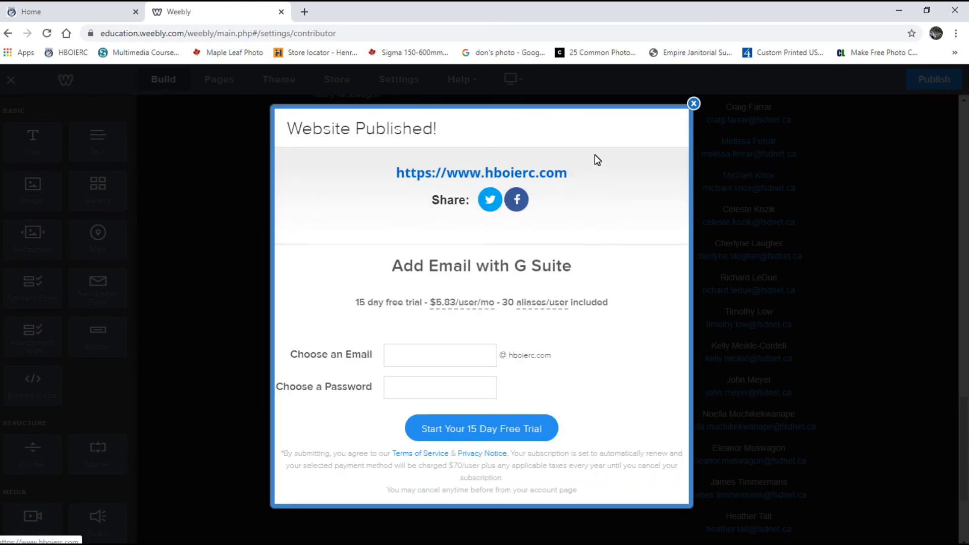
pyautogui.click(693, 103)
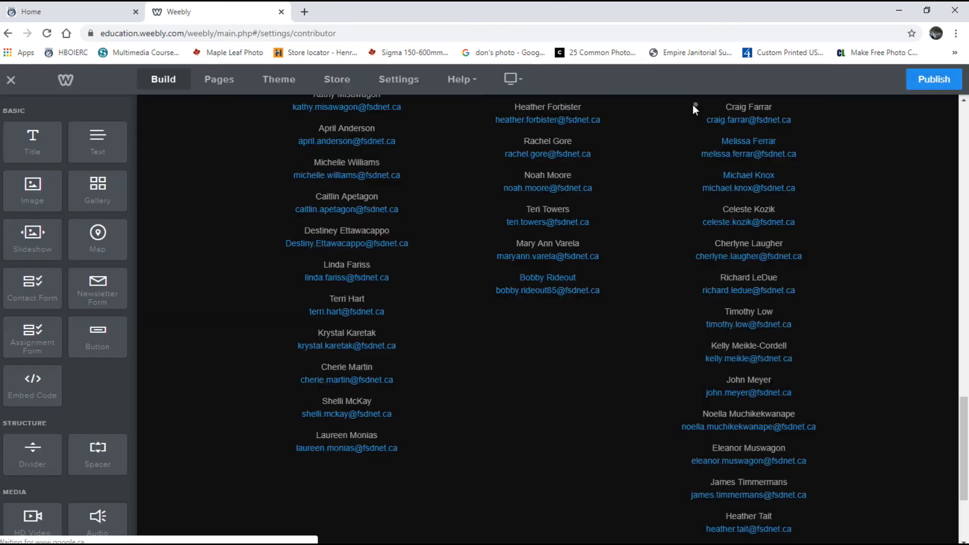
# Reload the live school homepage and scroll its Teacher Pages to the Middle Years list.
pyautogui.click(93, 13)
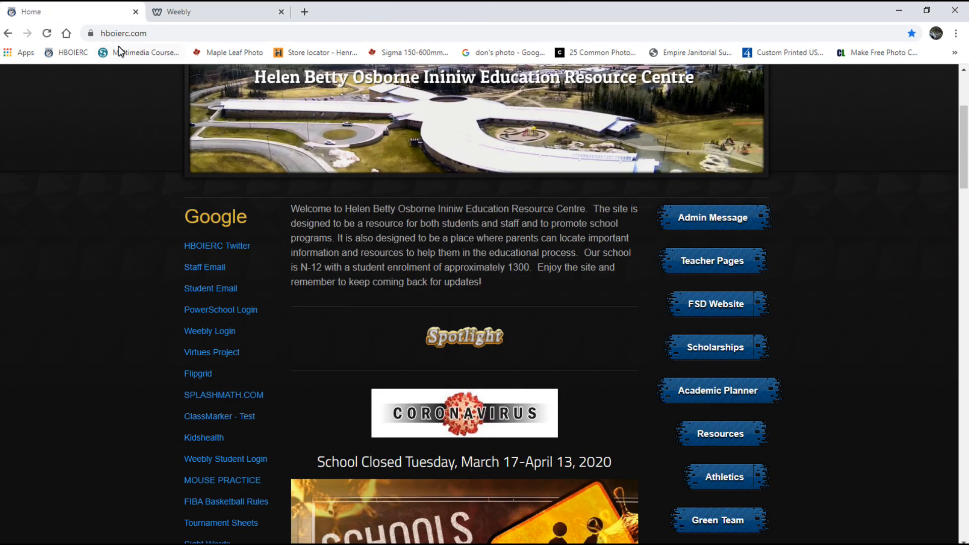
pyautogui.click(47, 34)
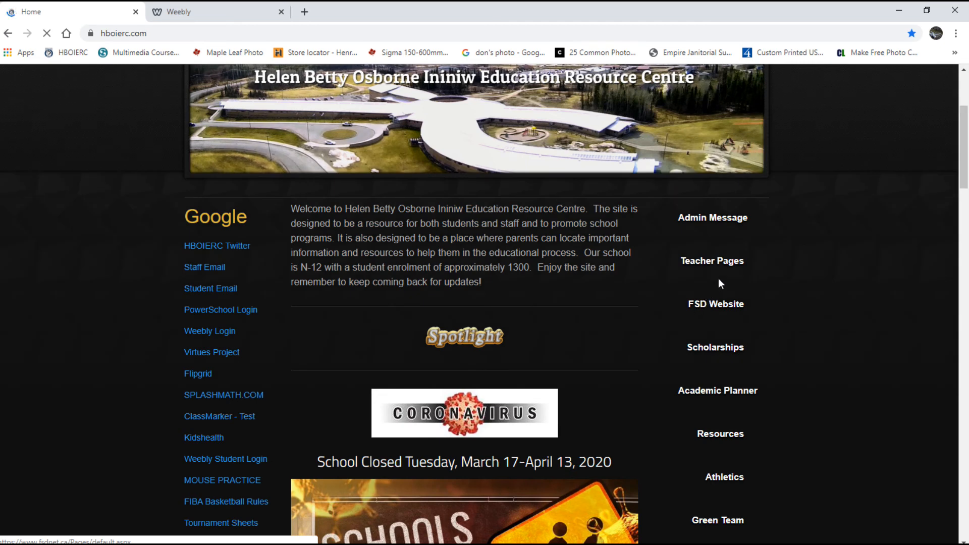
pyautogui.click(699, 261)
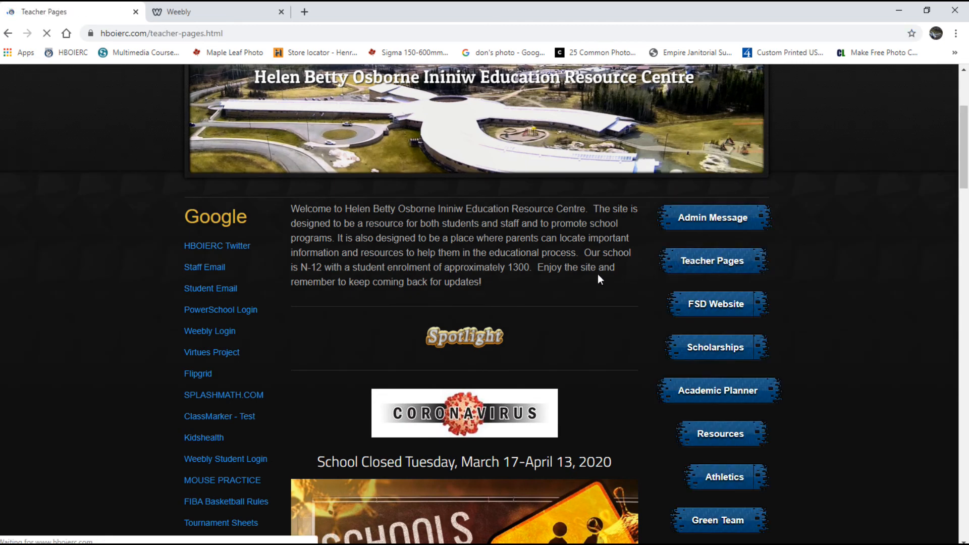
pyautogui.scroll(-1, 592, 293)
pyautogui.scroll(-20, 591, 294)
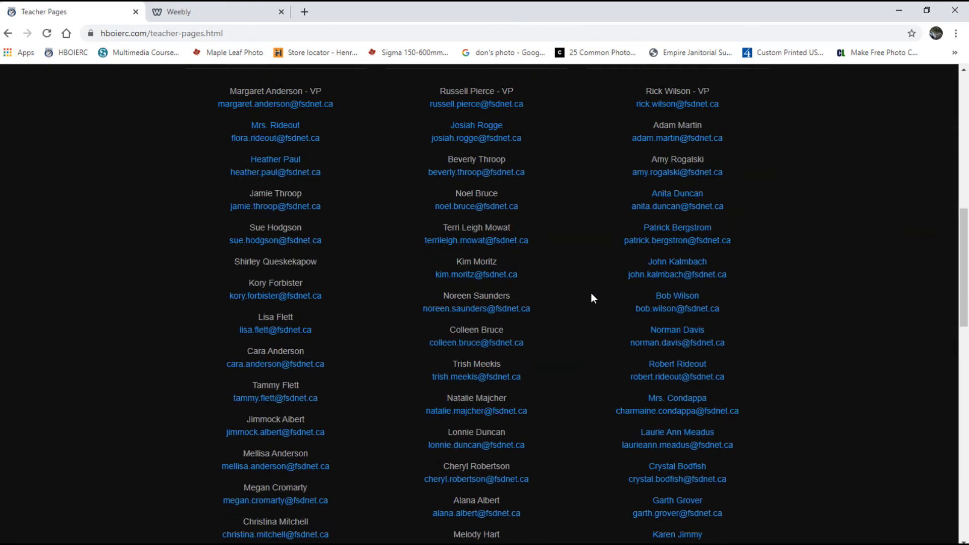
pyautogui.scroll(-2, 592, 293)
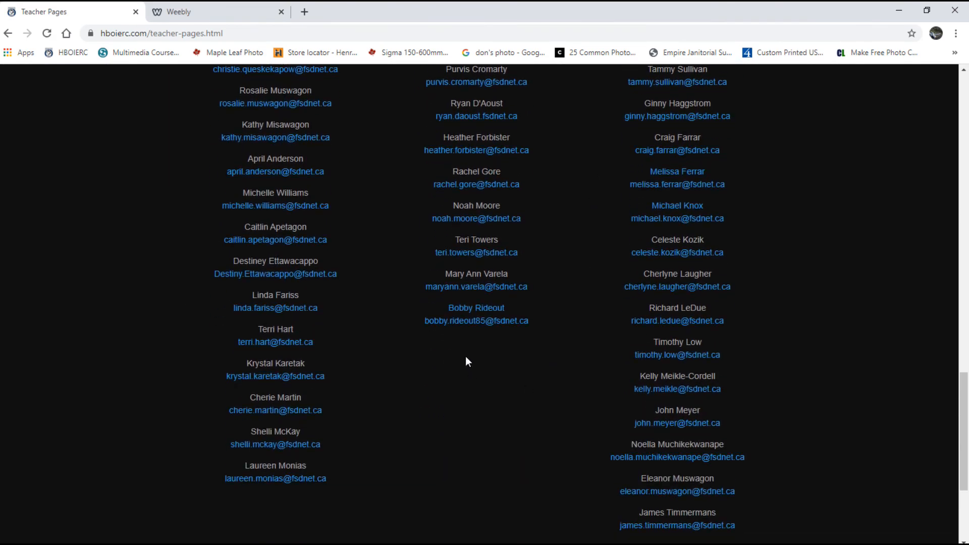
# Follow the student's blue name link to their published page and scroll through its photos.
pyautogui.click(463, 309)
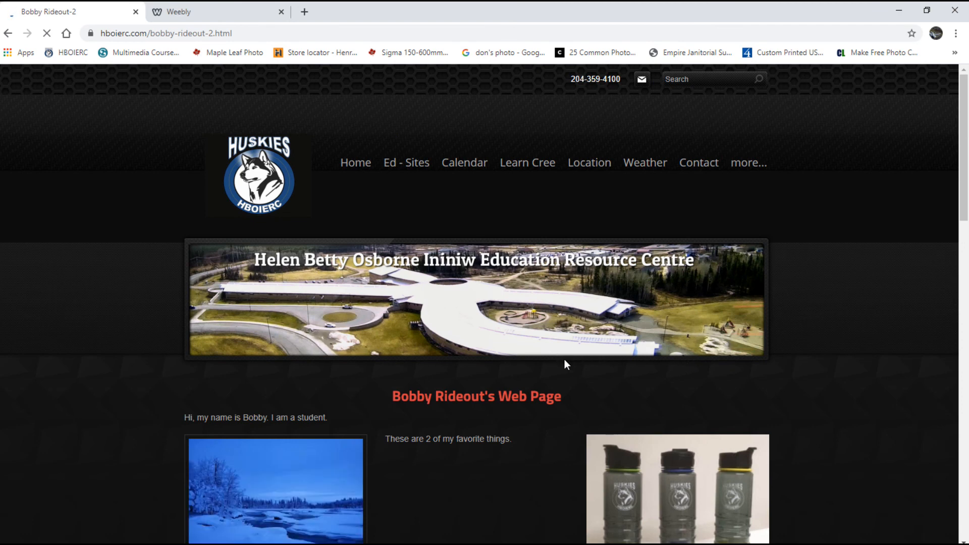
pyautogui.scroll(-3, 577, 398)
pyautogui.scroll(-2, 576, 394)
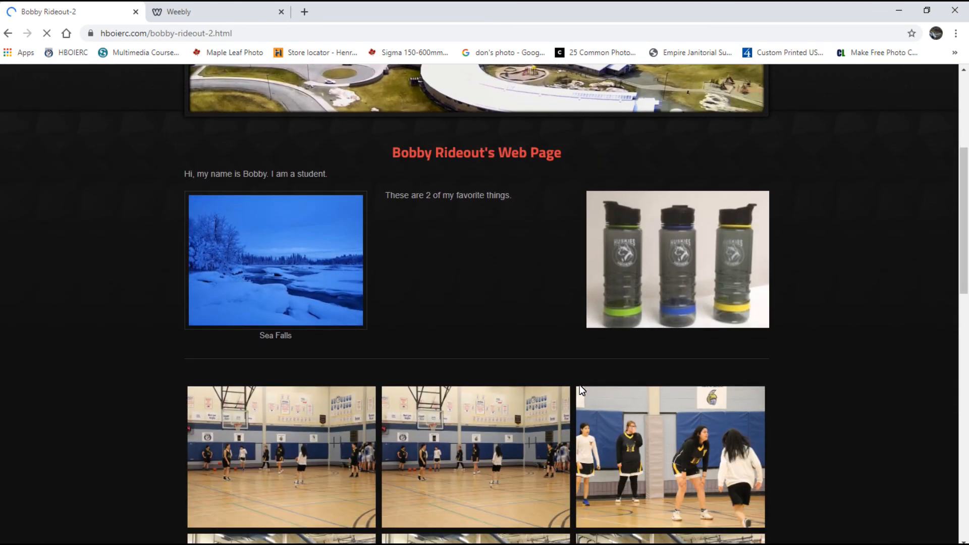
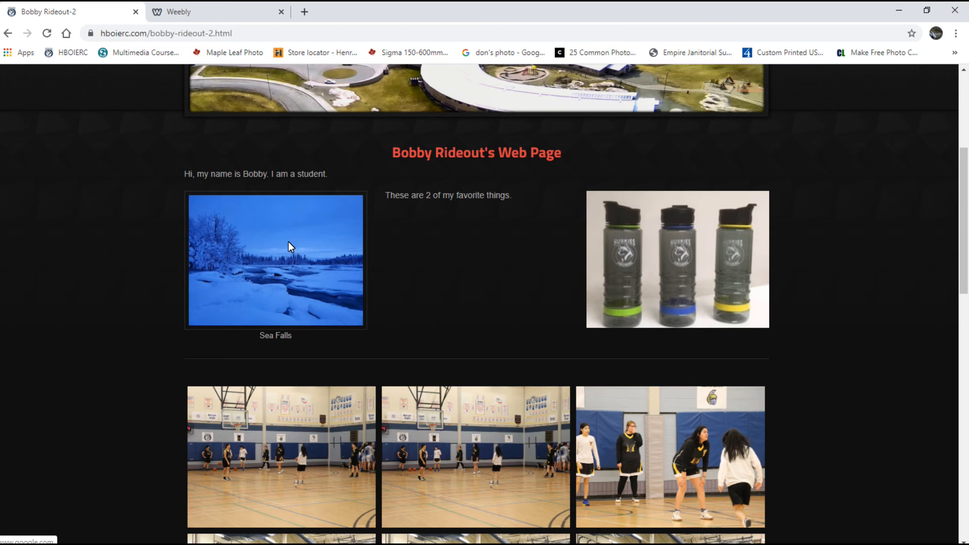
# Test the Sea Falls image link, then step through the gym gallery photos in the enlarged view.
pyautogui.click(289, 243)
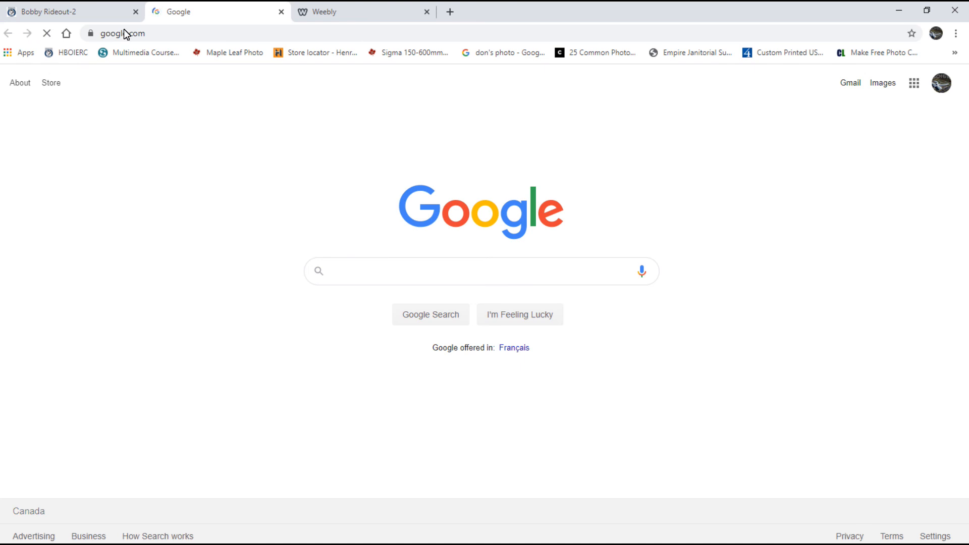
pyautogui.click(281, 12)
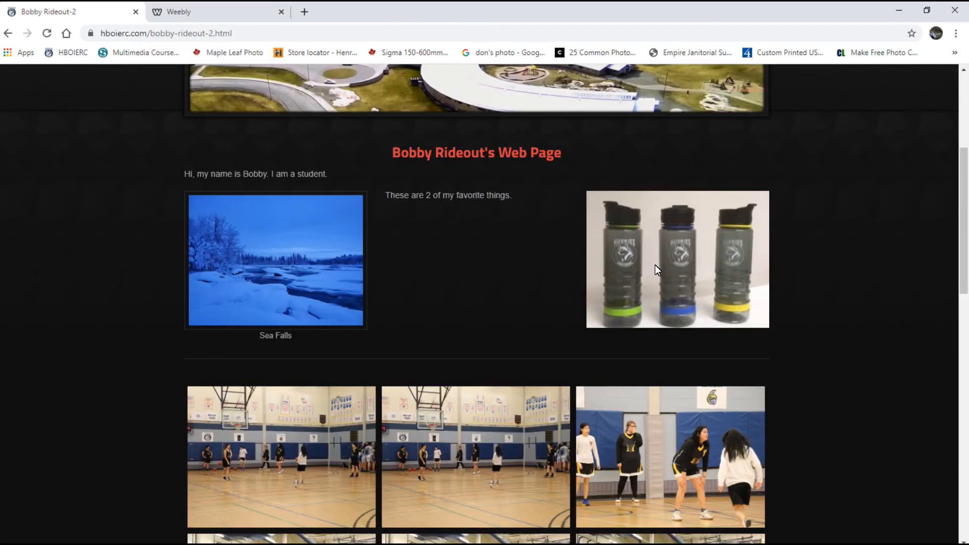
pyautogui.click(311, 434)
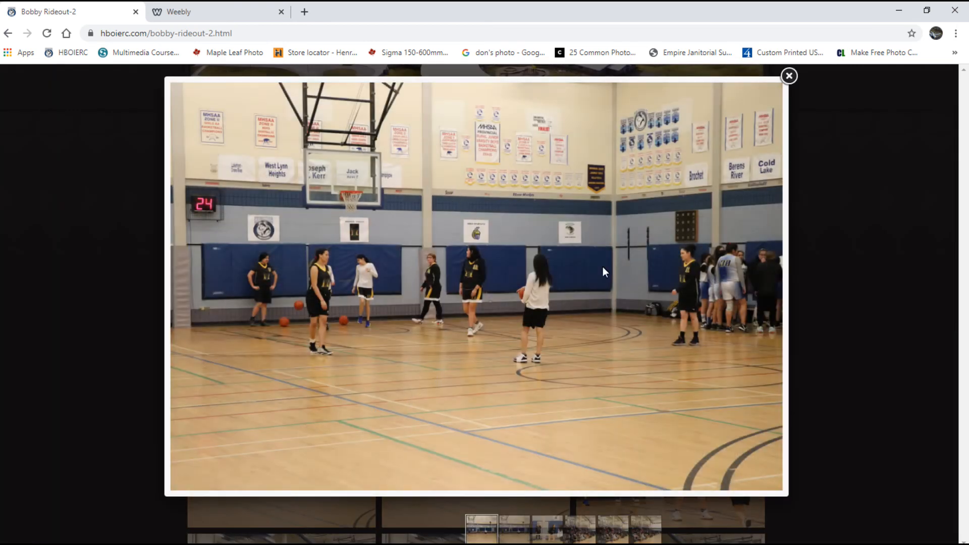
pyautogui.click(765, 285)
pyautogui.click(764, 290)
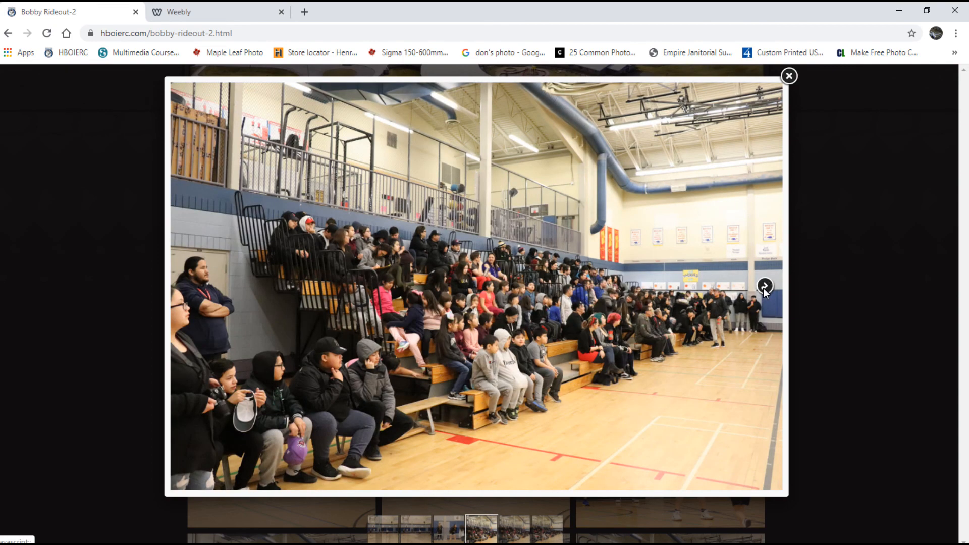
pyautogui.click(789, 76)
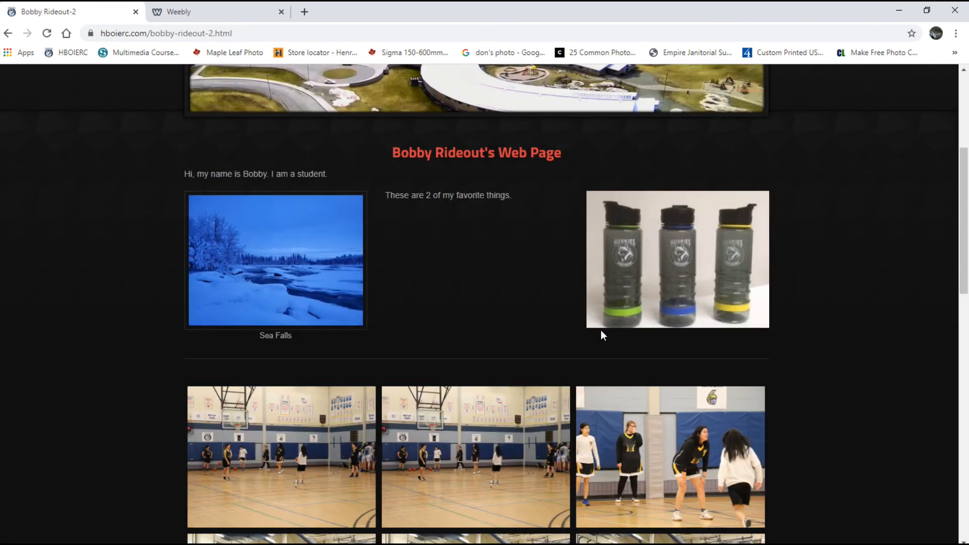
# Scroll down and start the gym basketball photo slideshow playing.
pyautogui.scroll(-9, 601, 333)
pyautogui.scroll(-3, 600, 340)
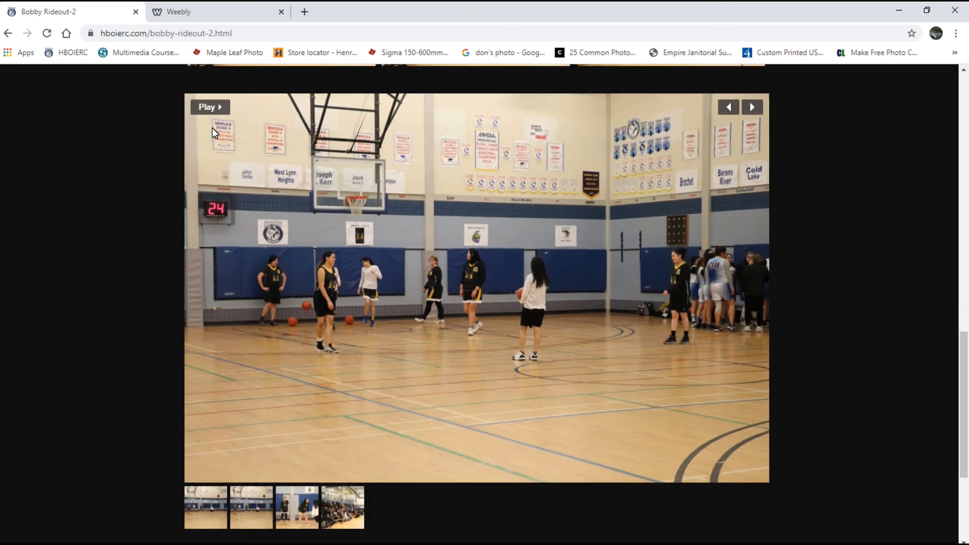
pyautogui.click(206, 108)
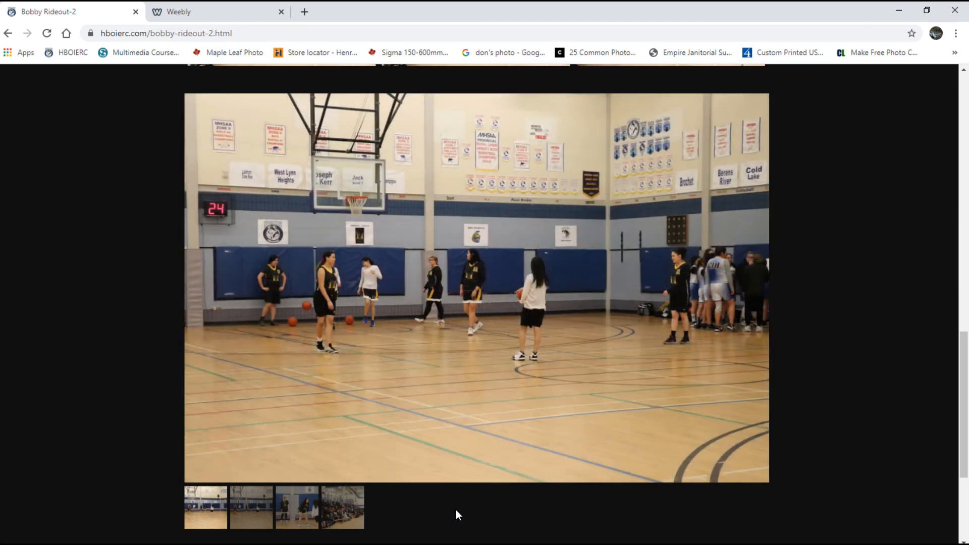
pyautogui.scroll(-1, 492, 471)
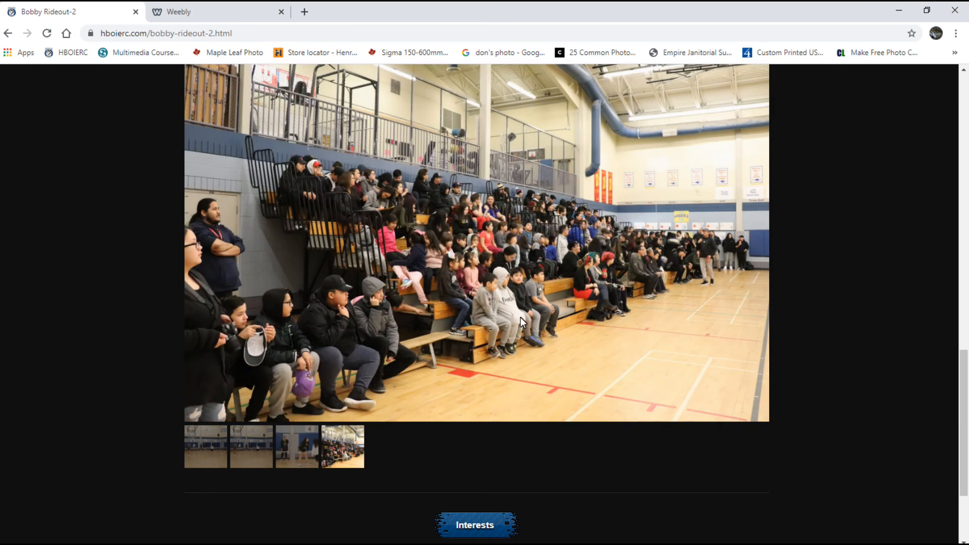
pyautogui.scroll(3, 424, 277)
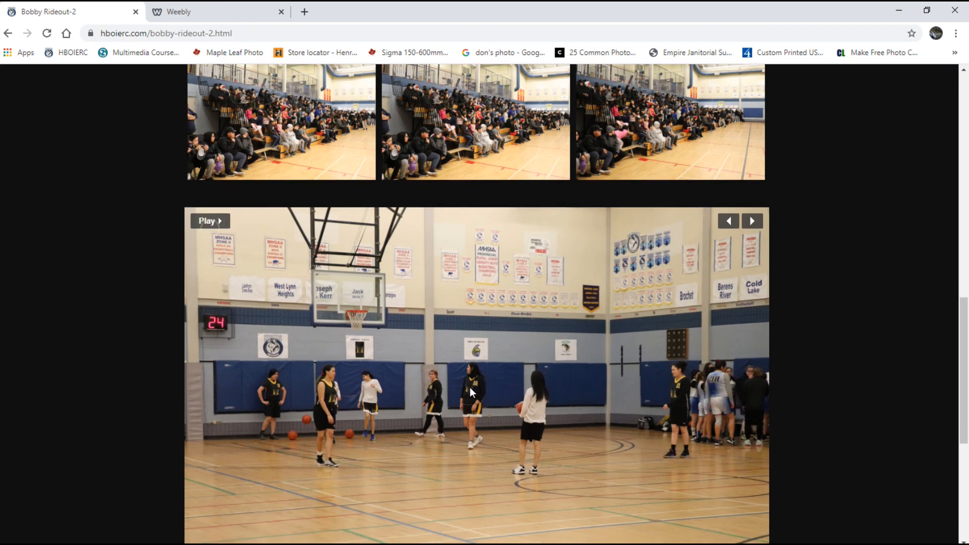
pyautogui.scroll(-6, 468, 387)
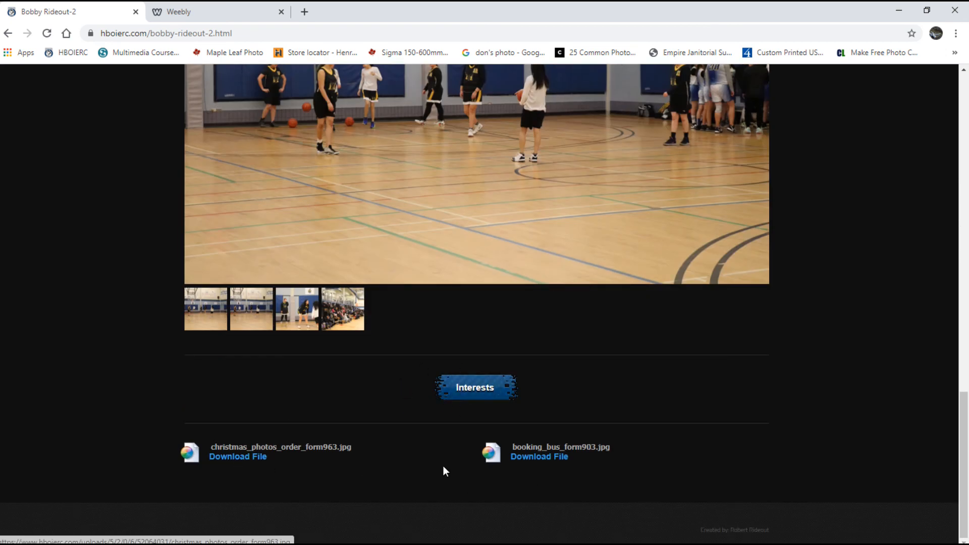
# Check the Christmas photos order form and bus booking form downloads, then go to the Interests page.
pyautogui.click(233, 457)
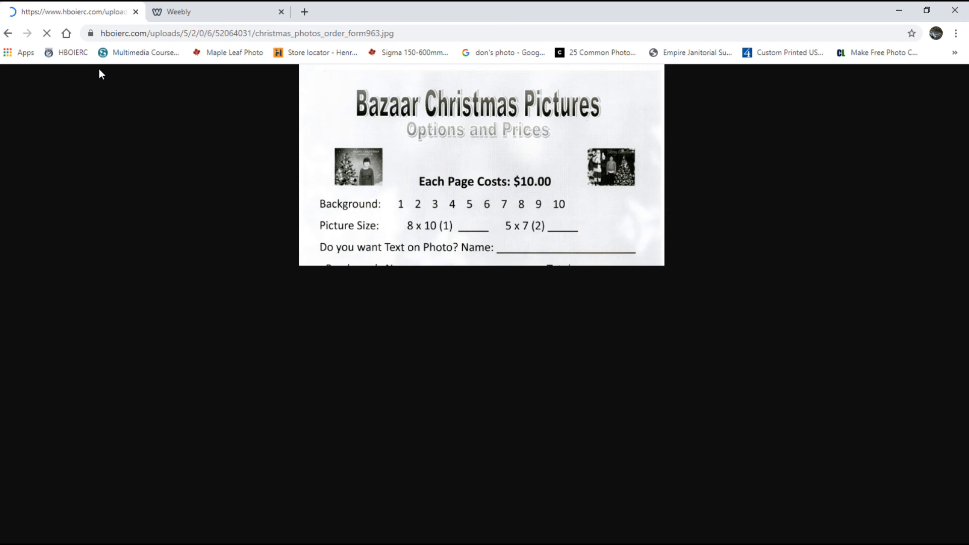
pyautogui.click(9, 35)
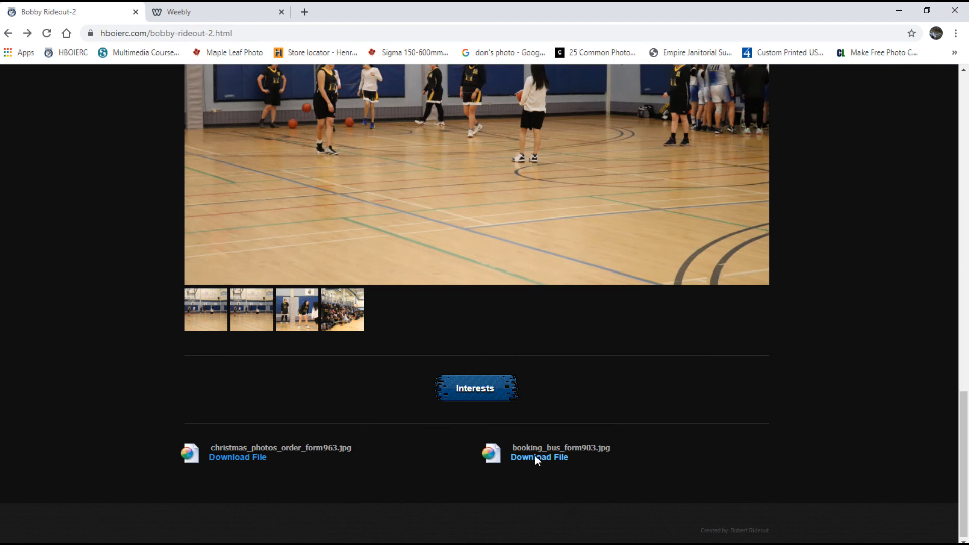
pyautogui.click(532, 456)
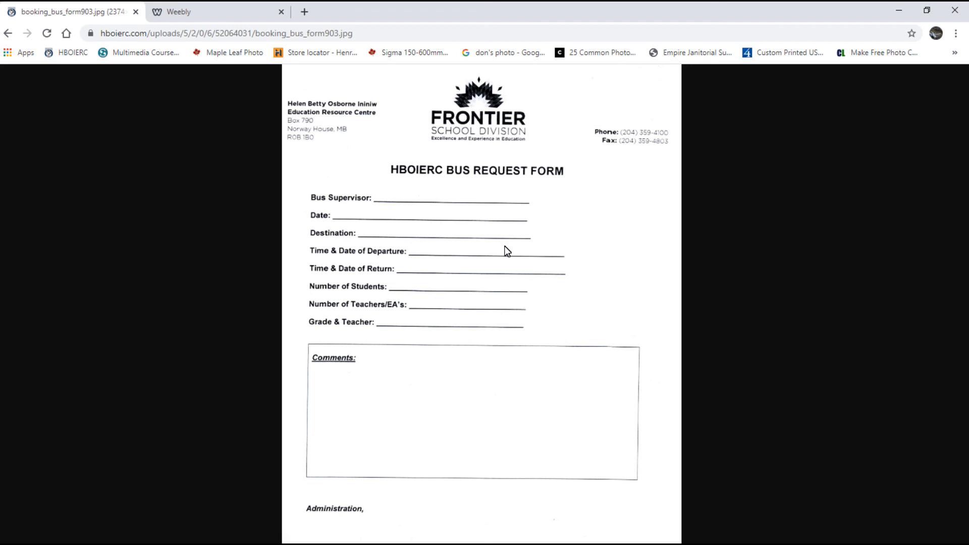
pyautogui.rightClick(517, 249)
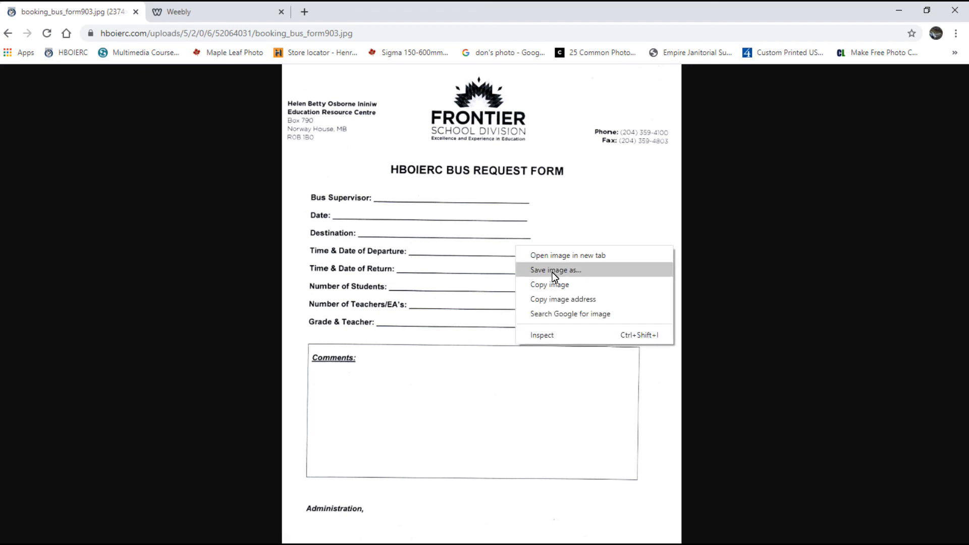
pyautogui.click(7, 33)
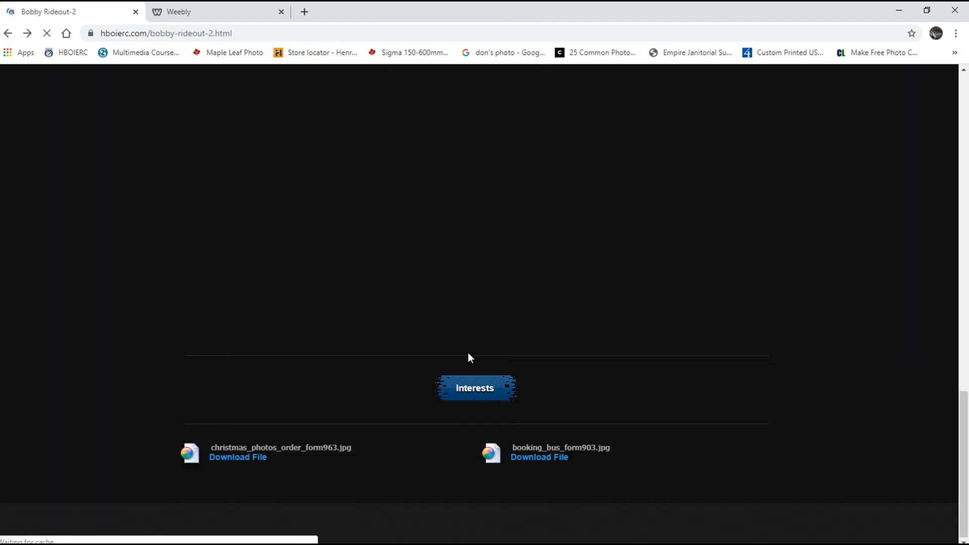
pyautogui.click(471, 389)
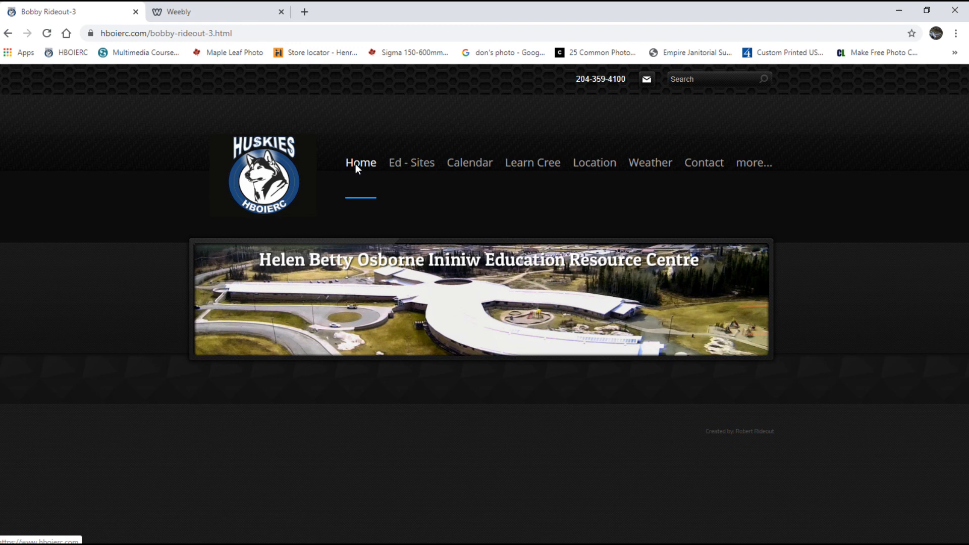
# Return to the HBOIERC home page and look through it.
pyautogui.click(265, 169)
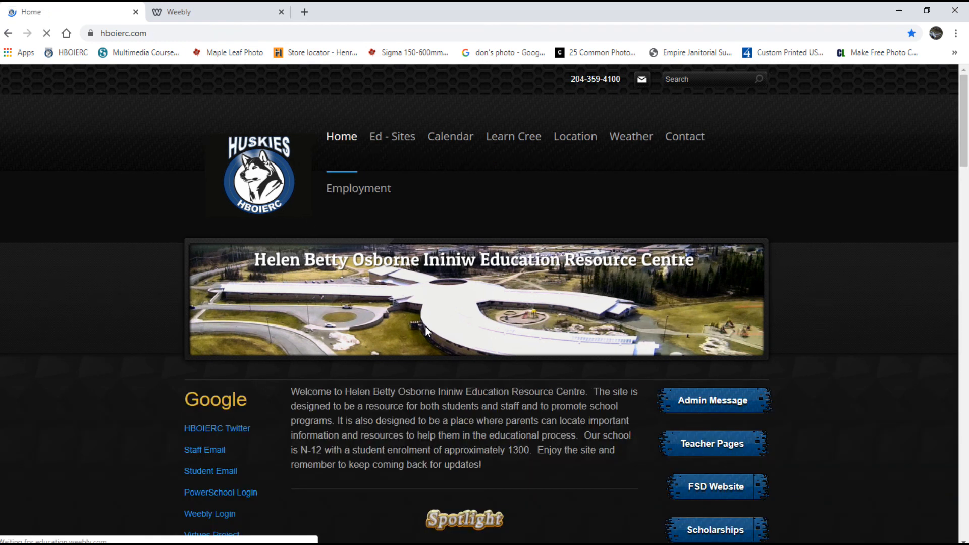
pyautogui.scroll(-2, 566, 415)
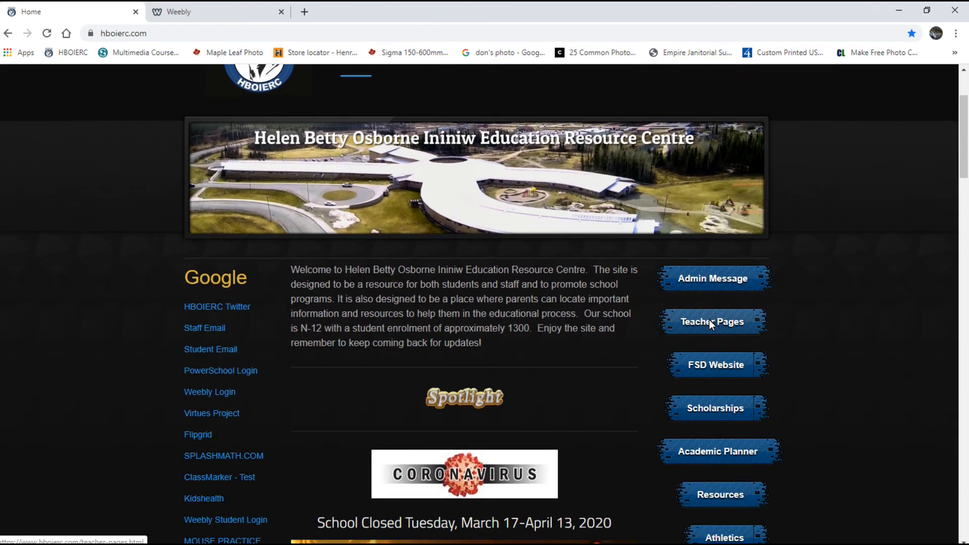
pyautogui.scroll(2, 564, 240)
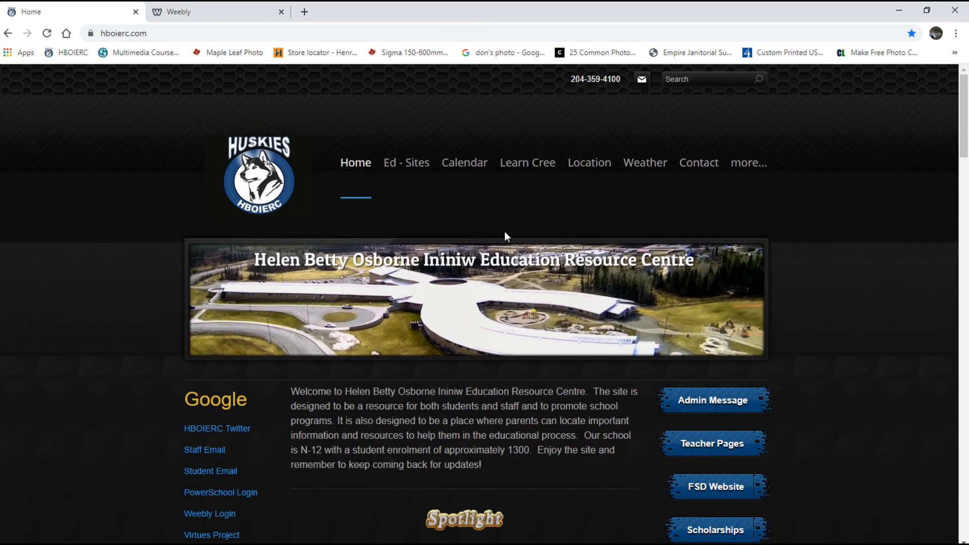
# Open the Ed - Sites page and bring the Science, Math, ELA and Typing links into view.
pyautogui.click(392, 164)
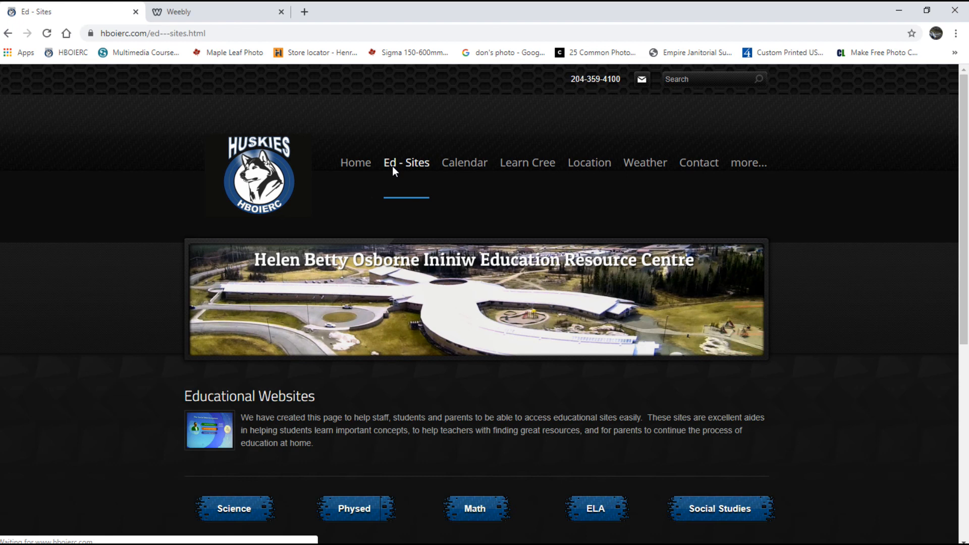
pyautogui.scroll(-3, 437, 334)
pyautogui.scroll(-3, 437, 334)
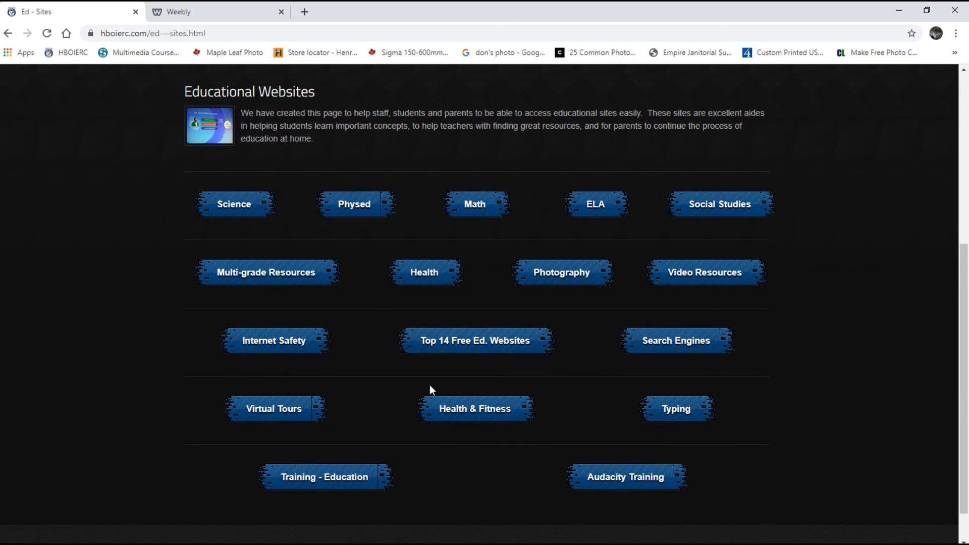
pyautogui.click(595, 205)
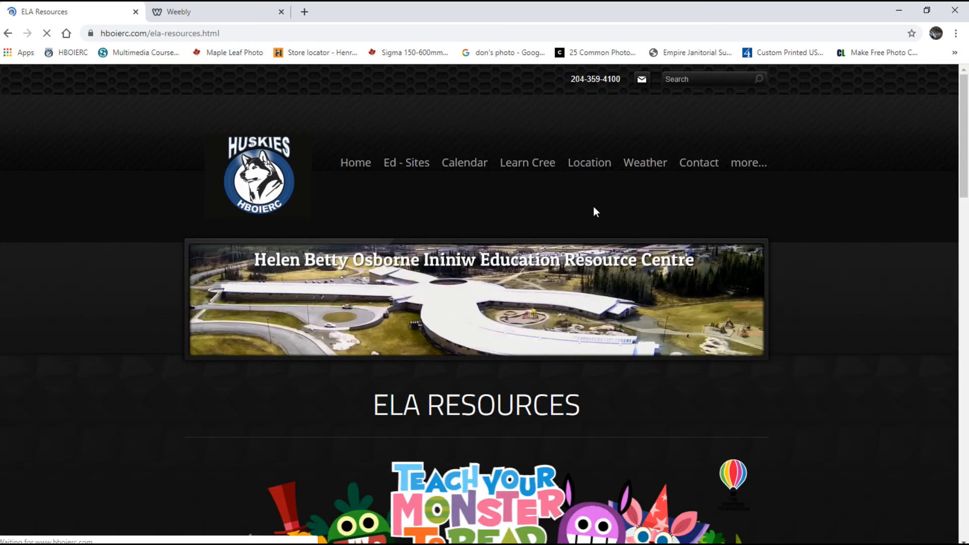
pyautogui.scroll(-7, 612, 255)
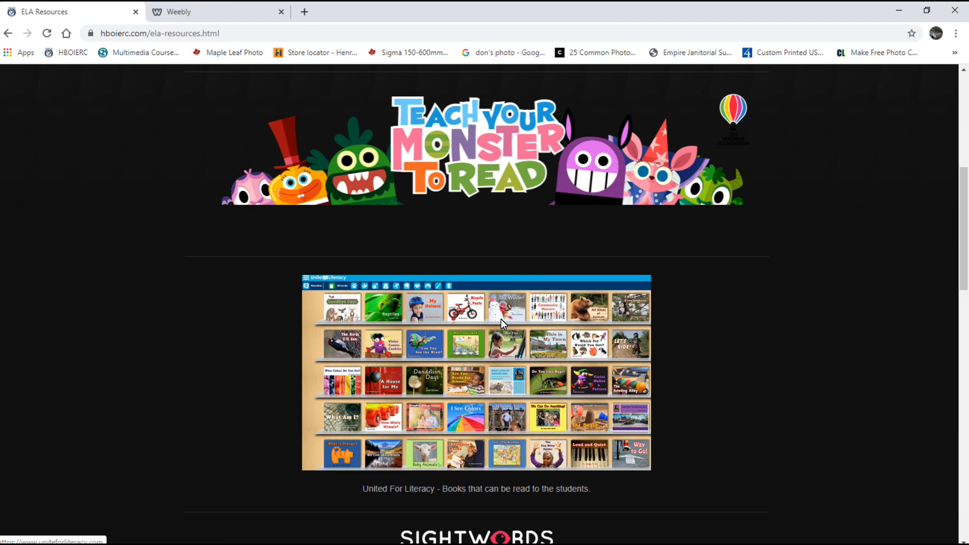
pyautogui.scroll(-3, 521, 353)
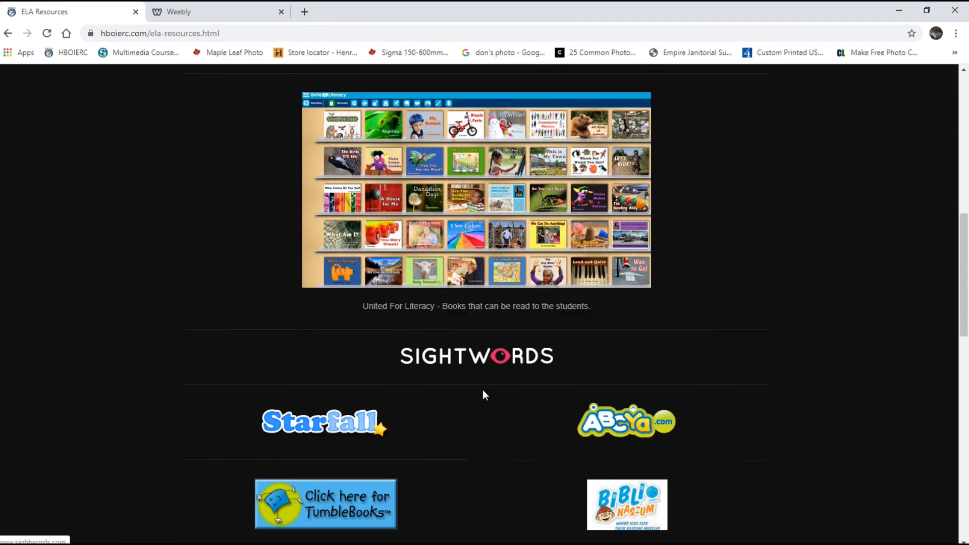
pyautogui.scroll(-1, 631, 426)
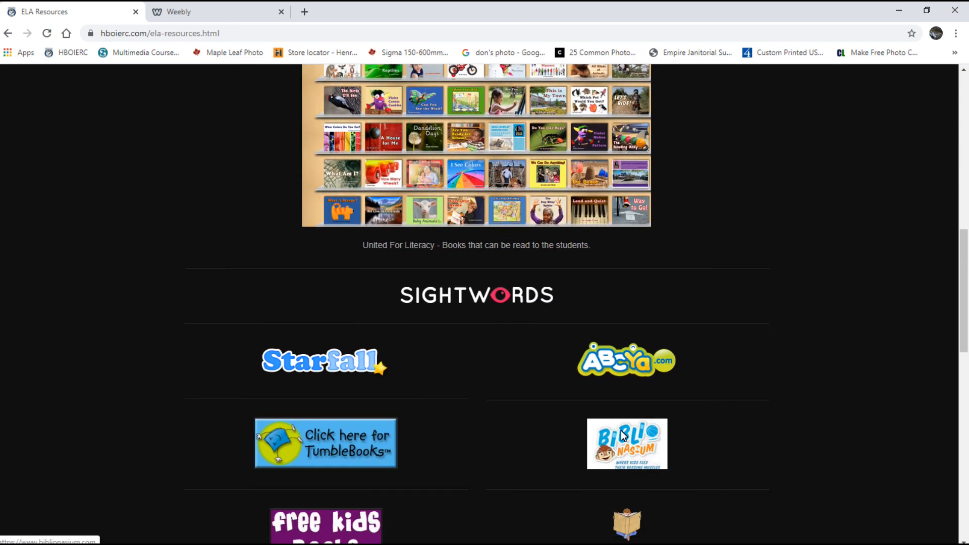
pyautogui.scroll(-2, 509, 434)
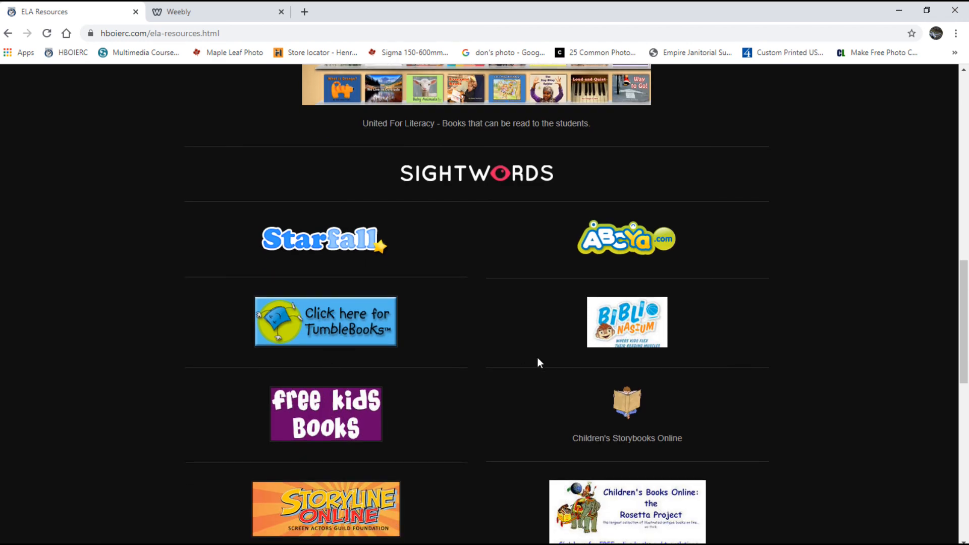
pyautogui.scroll(-8, 687, 427)
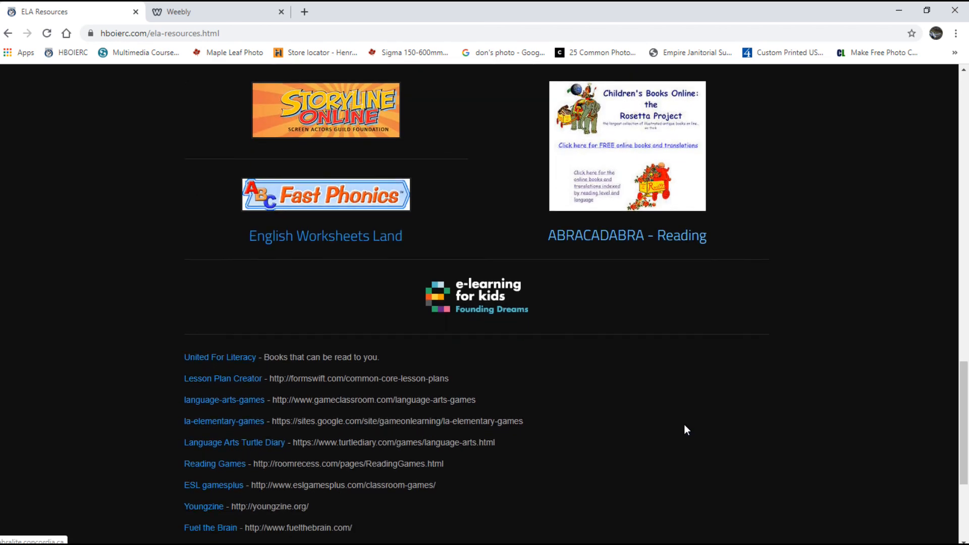
pyautogui.scroll(-2, 214, 411)
pyautogui.scroll(3, 448, 238)
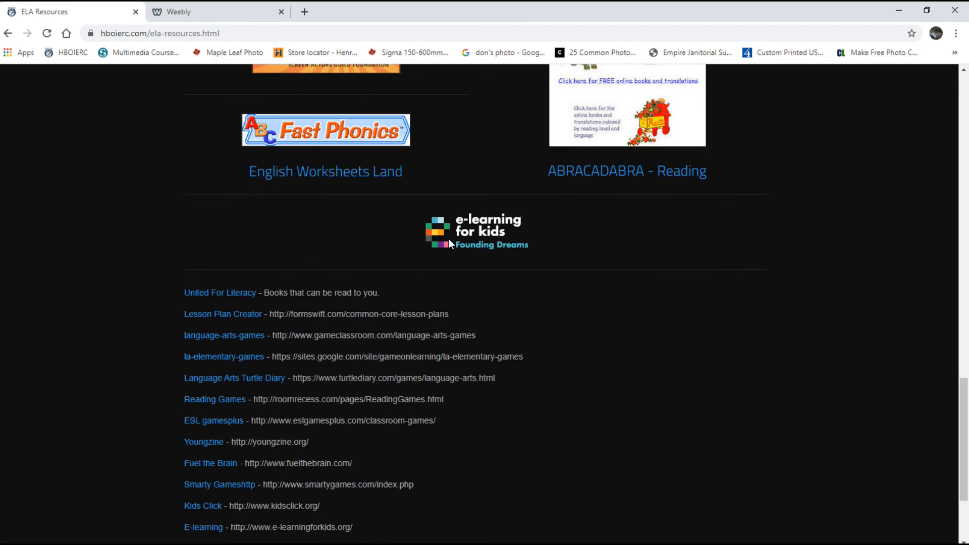
pyautogui.scroll(-2, 223, 377)
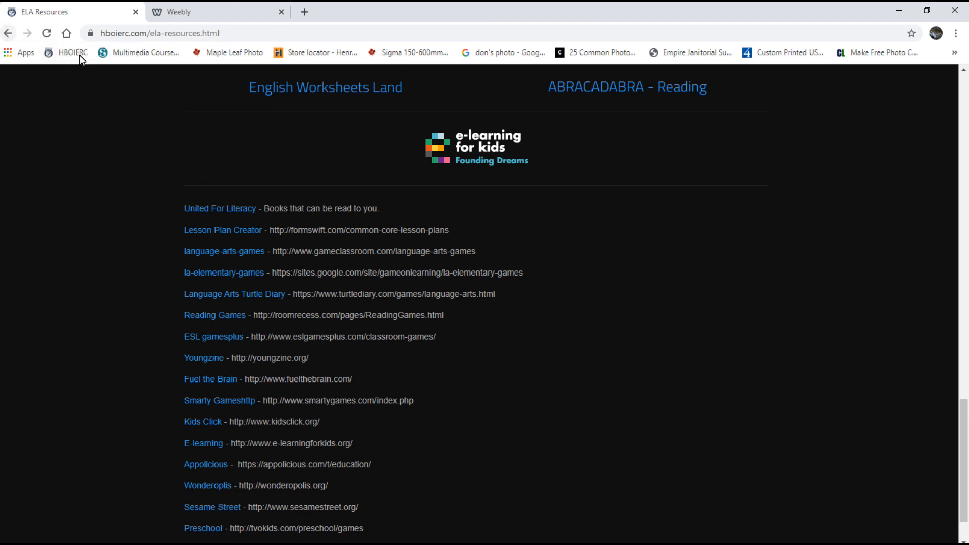
pyautogui.click(9, 33)
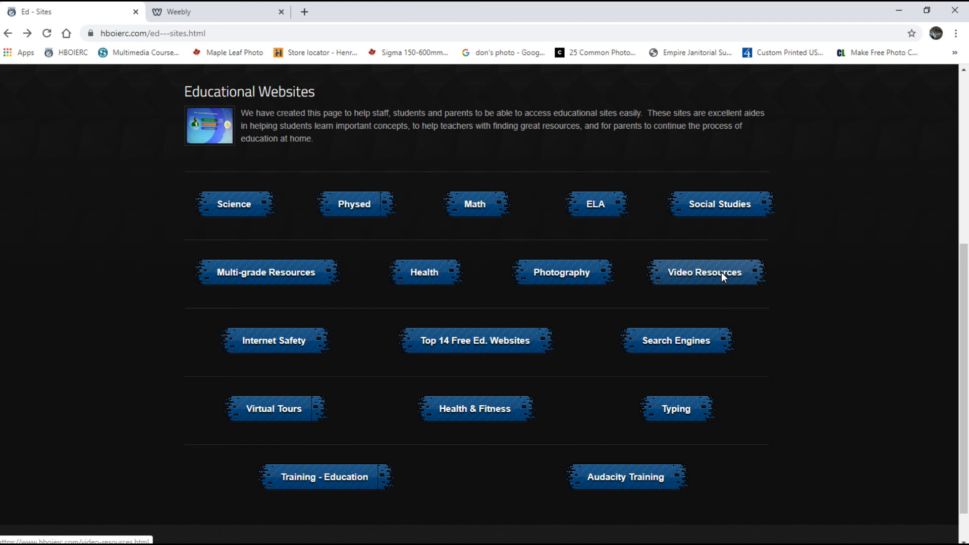
pyautogui.click(484, 206)
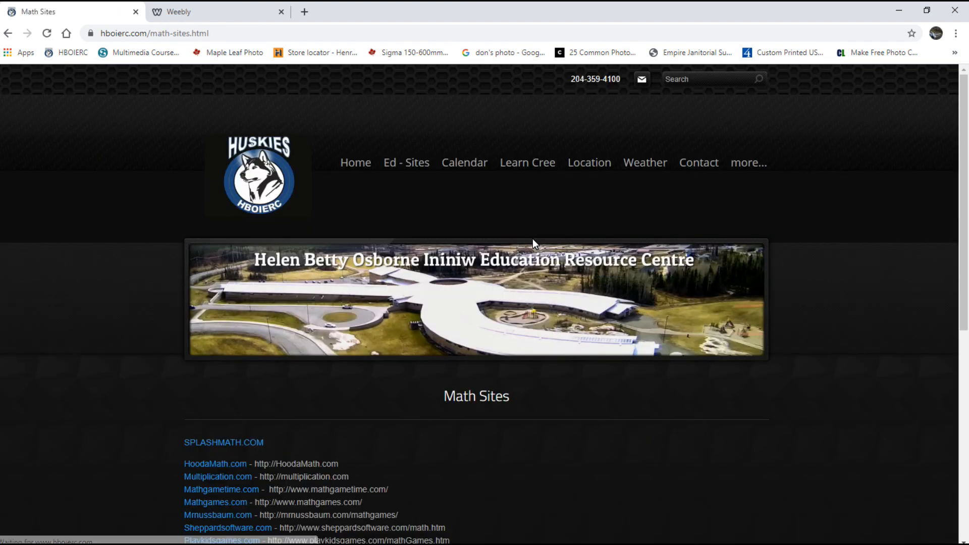
pyautogui.scroll(-5, 548, 319)
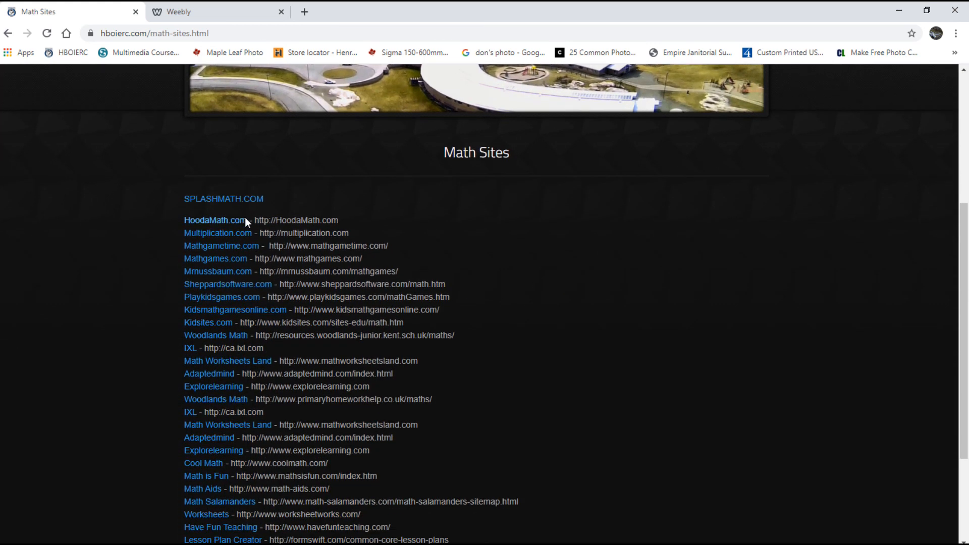
pyautogui.scroll(-1, 266, 315)
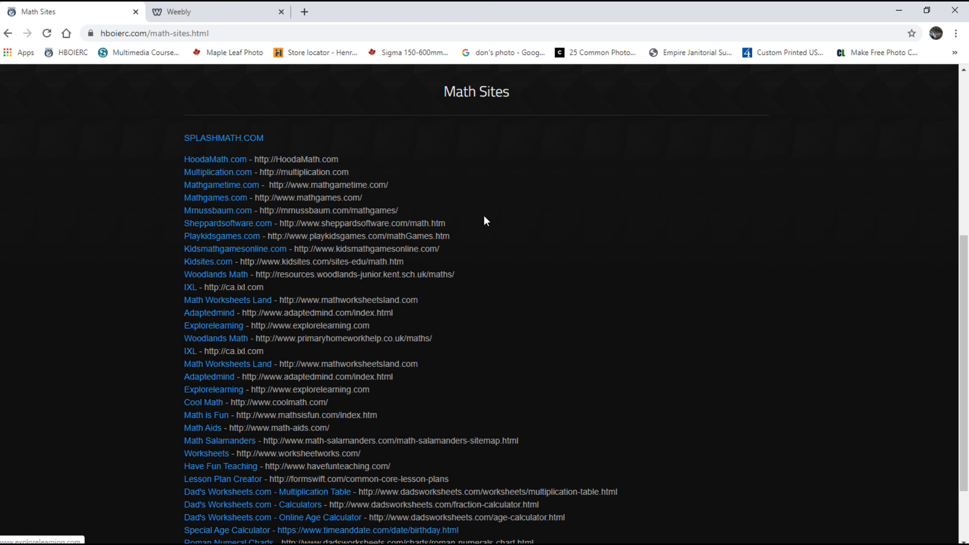
pyautogui.click(8, 33)
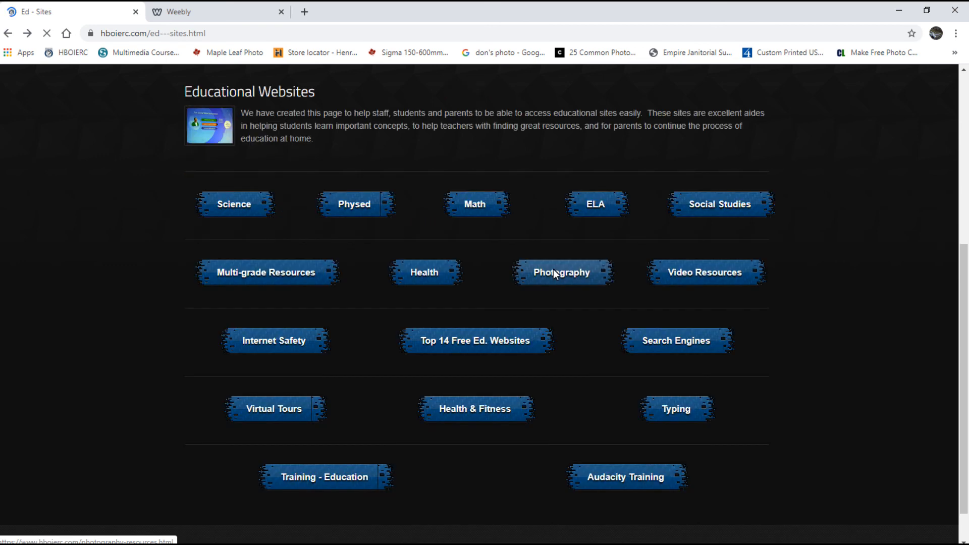
pyautogui.moveTo(699, 543)
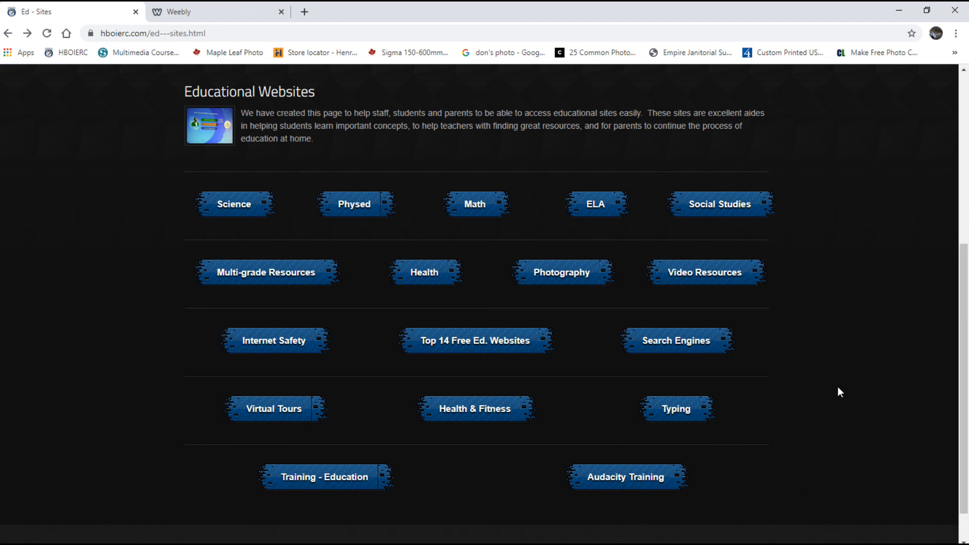
pyautogui.moveTo(879, 543)
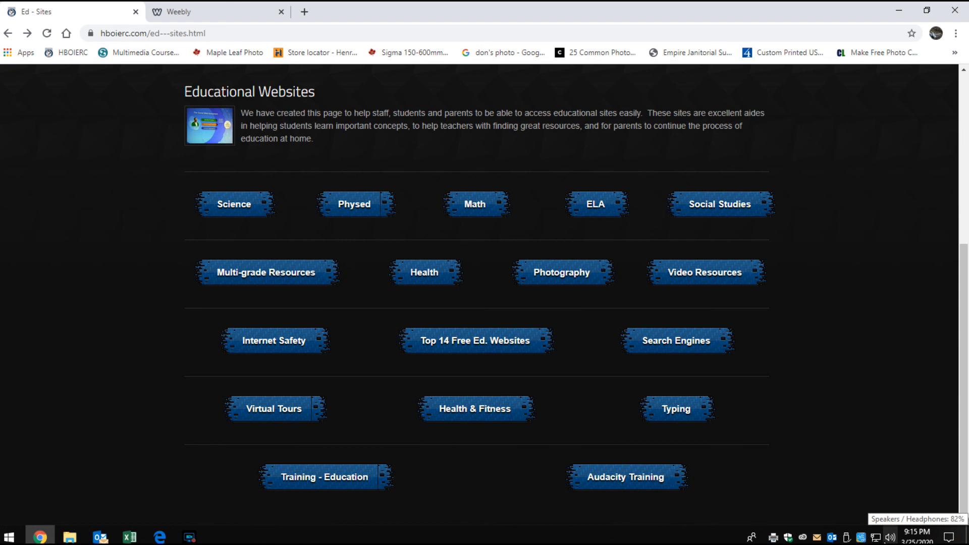
pyautogui.moveTo(39, 540)
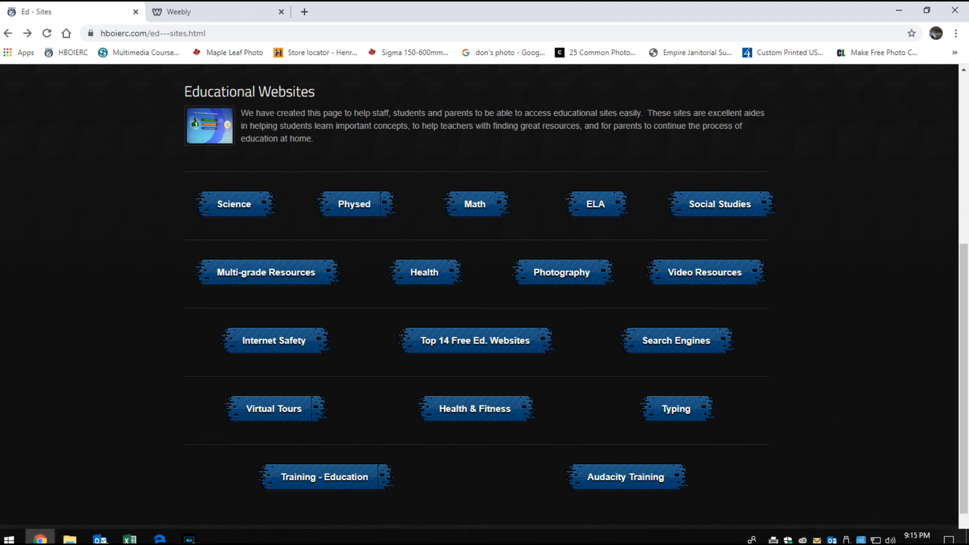
pyautogui.click(190, 538)
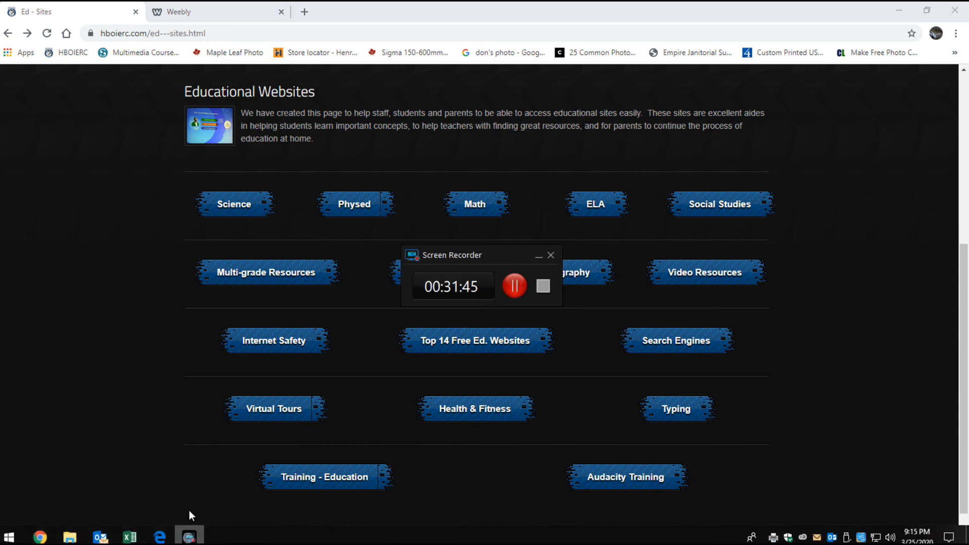